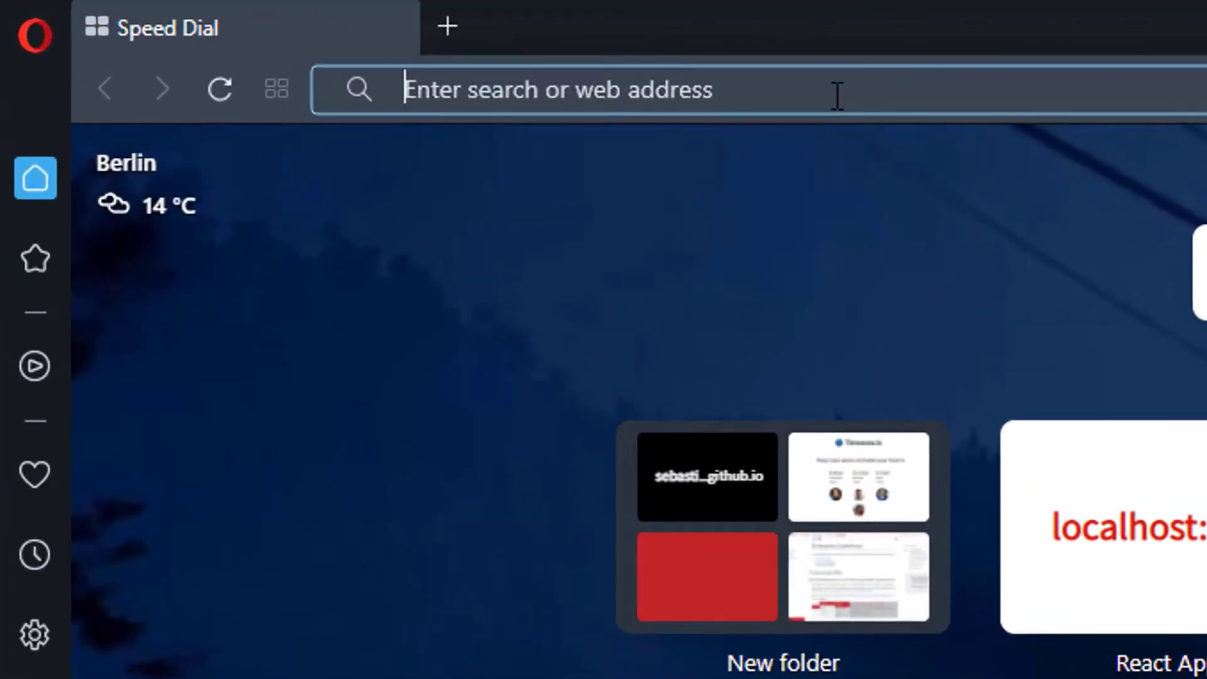
Go to start.camunda.com to load the Camunda Platform Initializr
type("st")
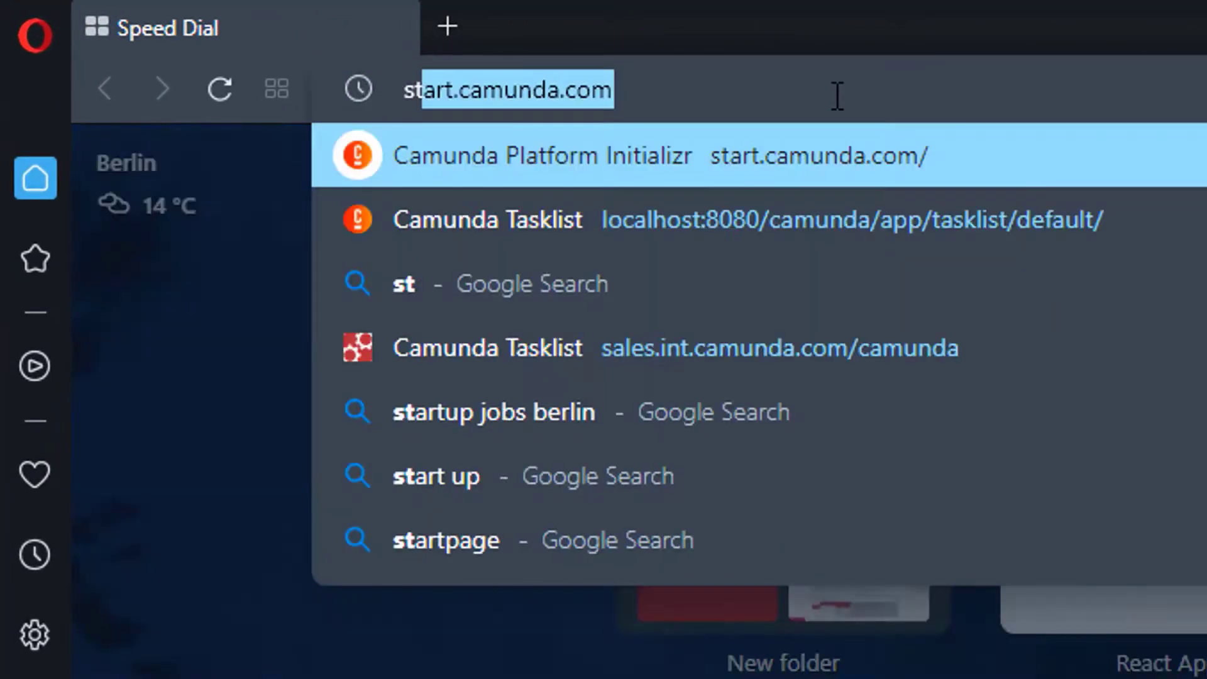
type("art.cam")
key("BackSpace")
key("BackSpace")
type("munda.c")
key("Return")
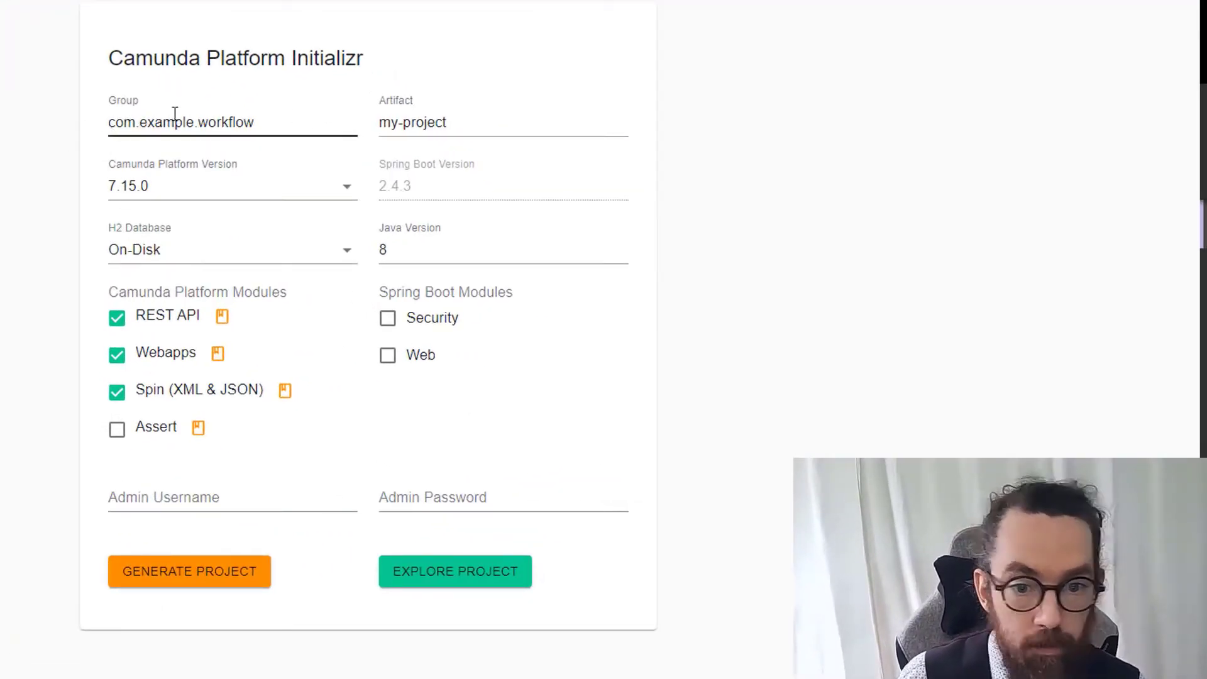
Replace artifact 'my-project' with 'Lafayette' and keep Camunda version 7.15.0
left_click_drag(458, 123, 371, 135)
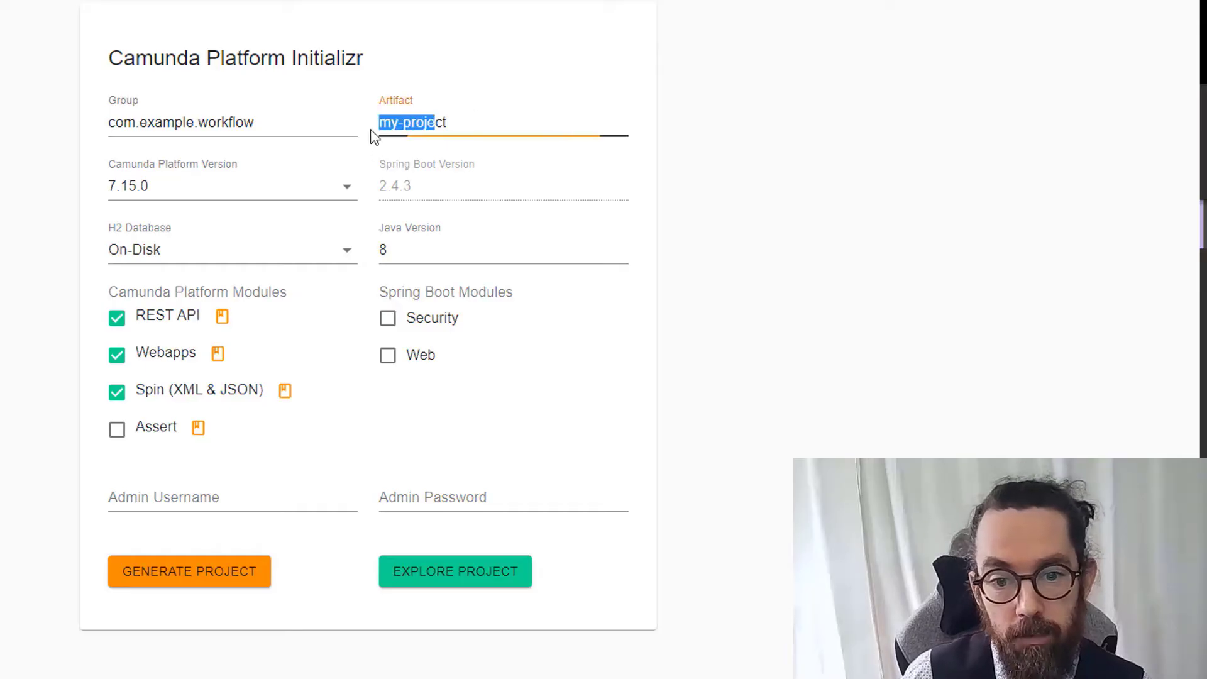
left_click_drag(487, 119, 375, 136)
left_click(480, 121)
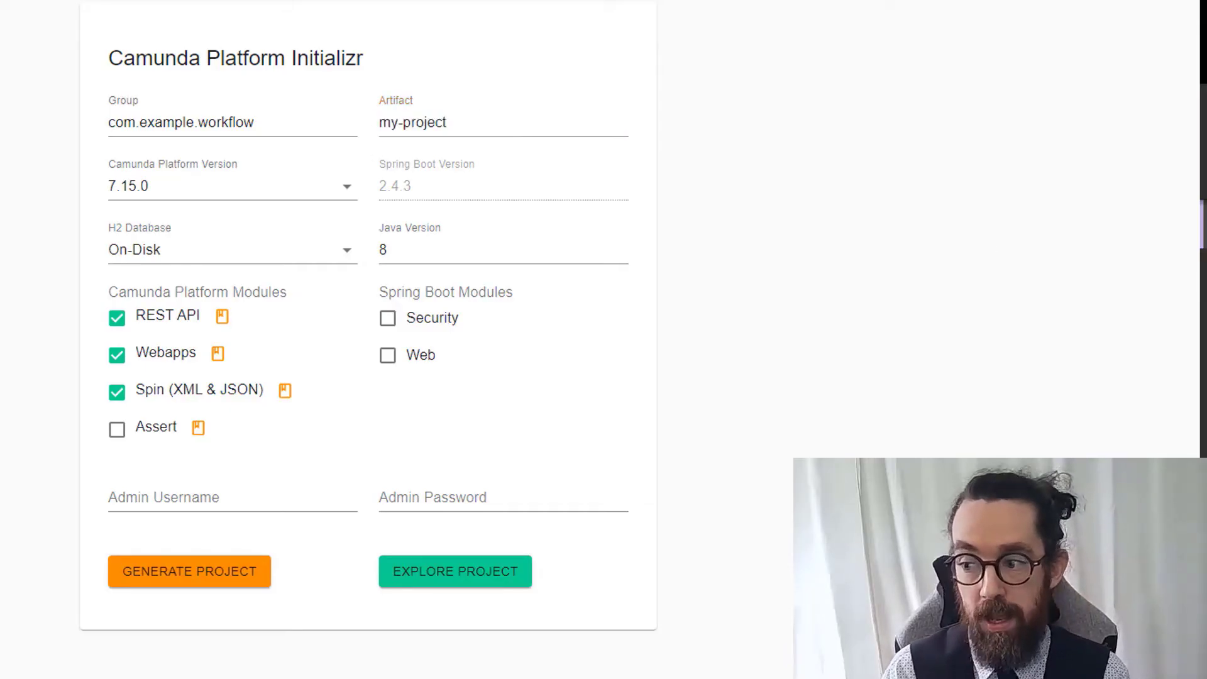
left_click_drag(473, 124, 367, 124)
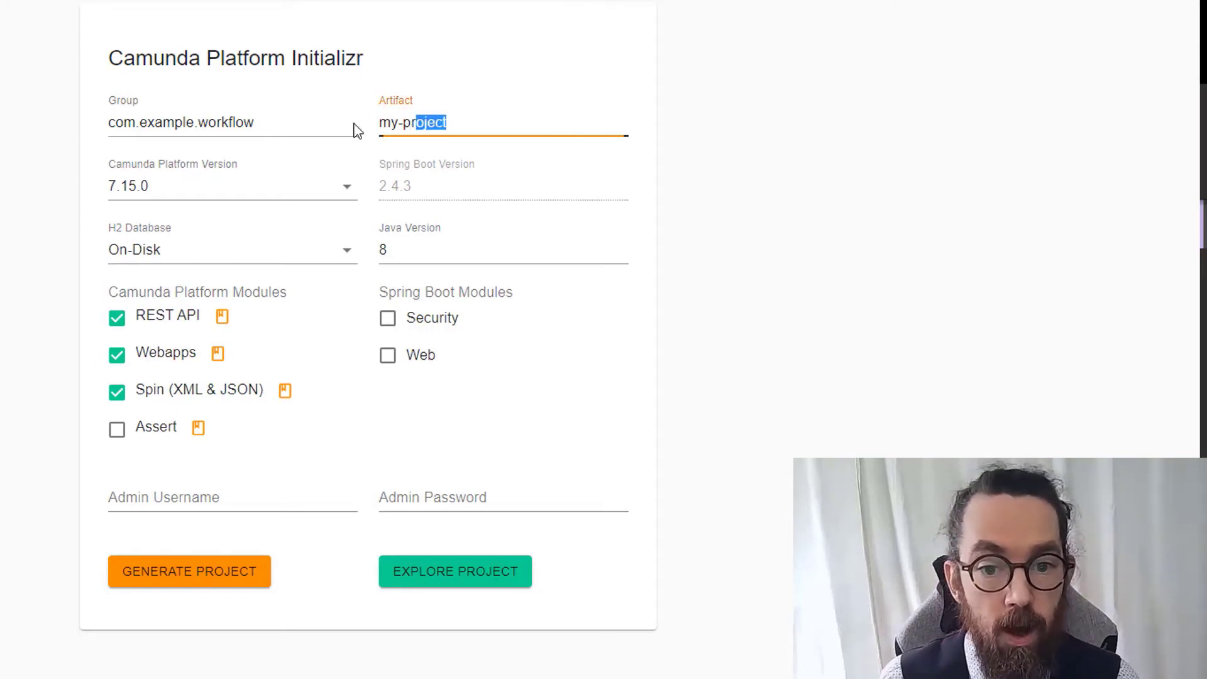
type("Lafayette")
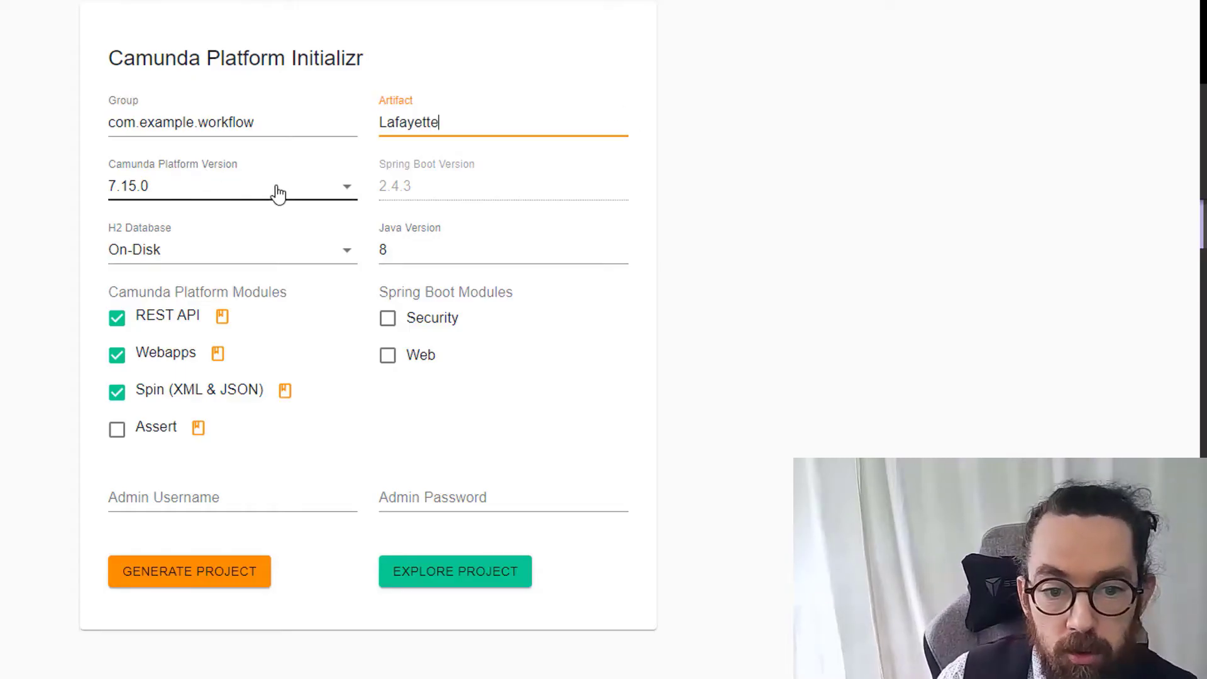
left_click(310, 194)
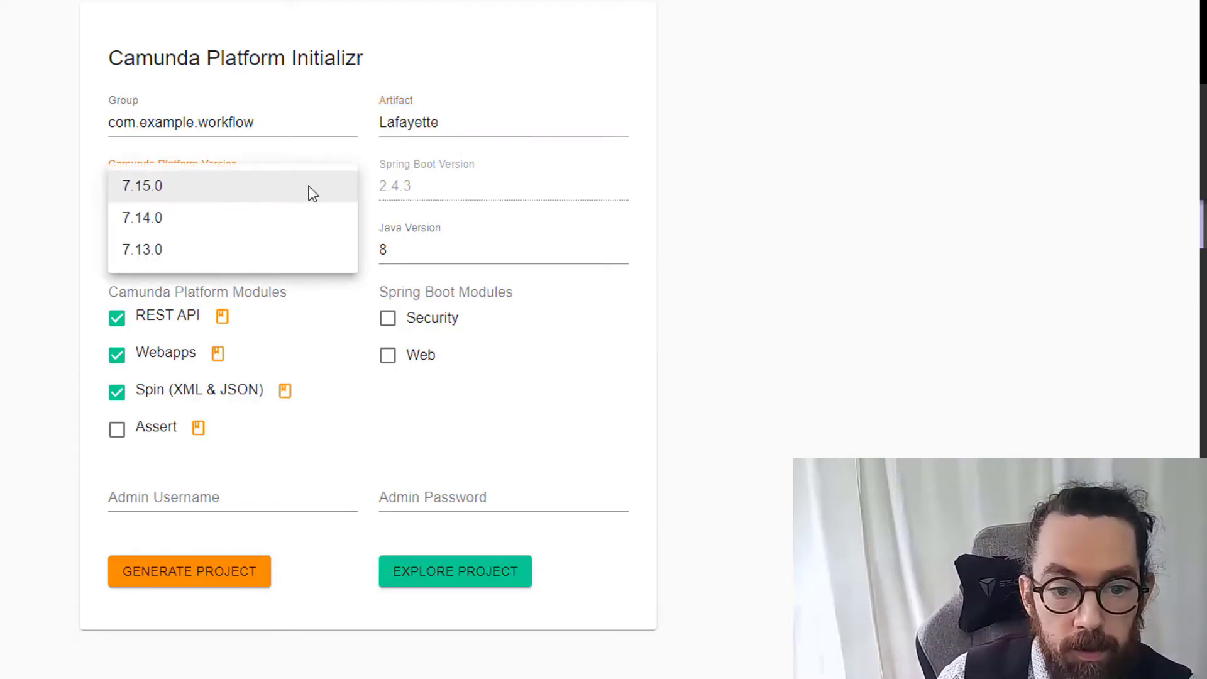
left_click(171, 198)
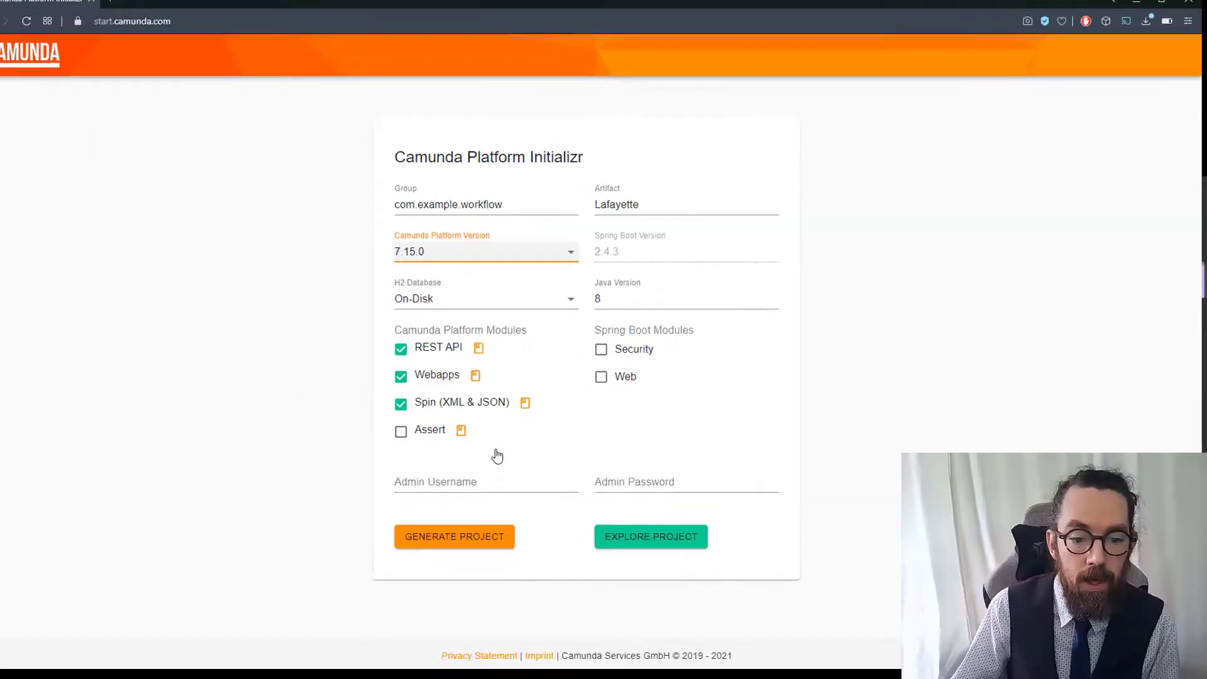
left_click(515, 479)
type("demo")
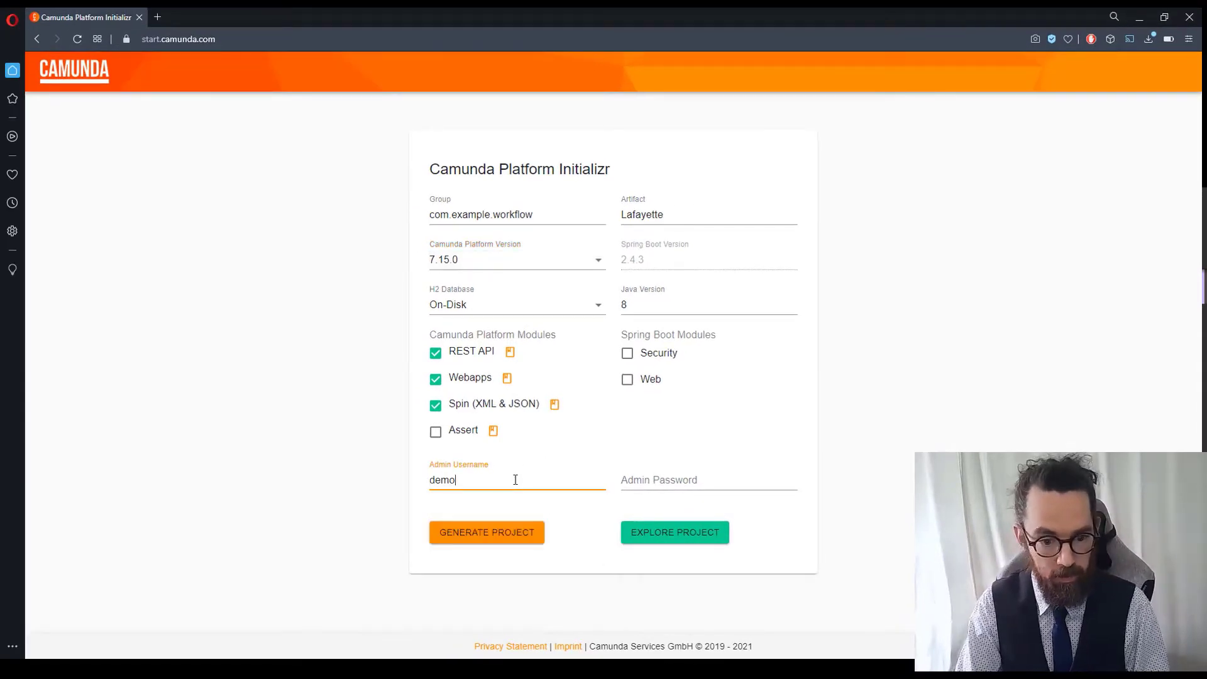
key("Tab")
type("demo")
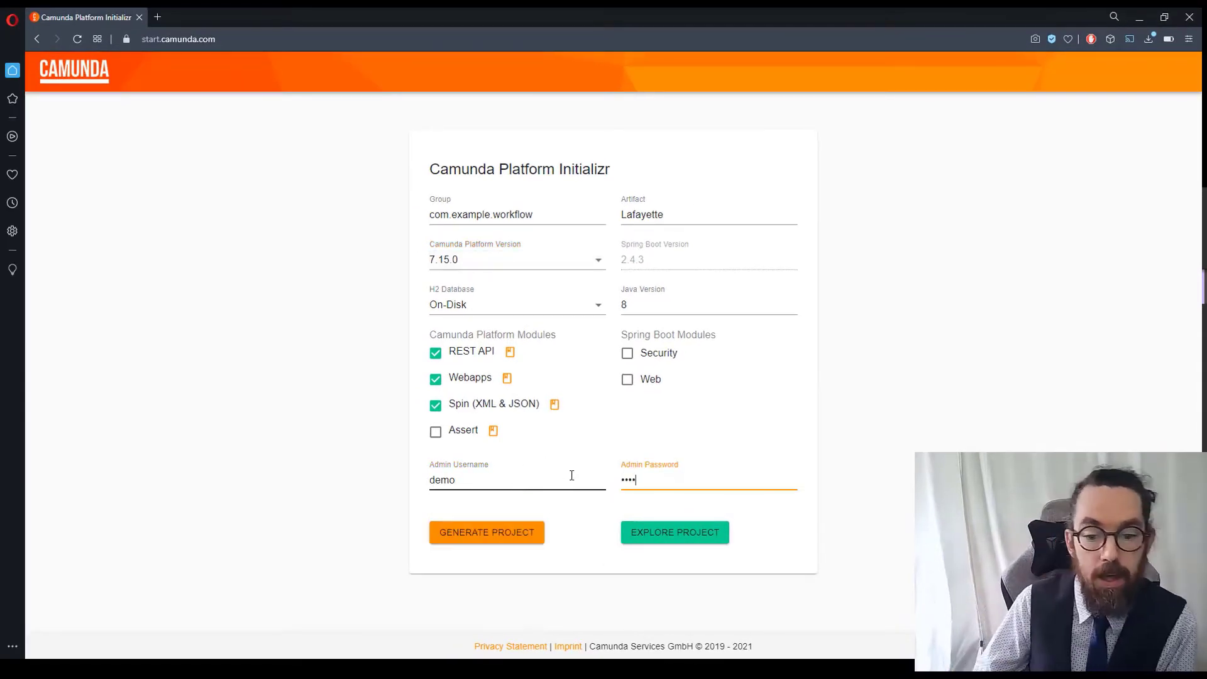
key("BackSpace")
key("BackSpace")
key("BackSpace")
type("demo")
left_click(496, 534)
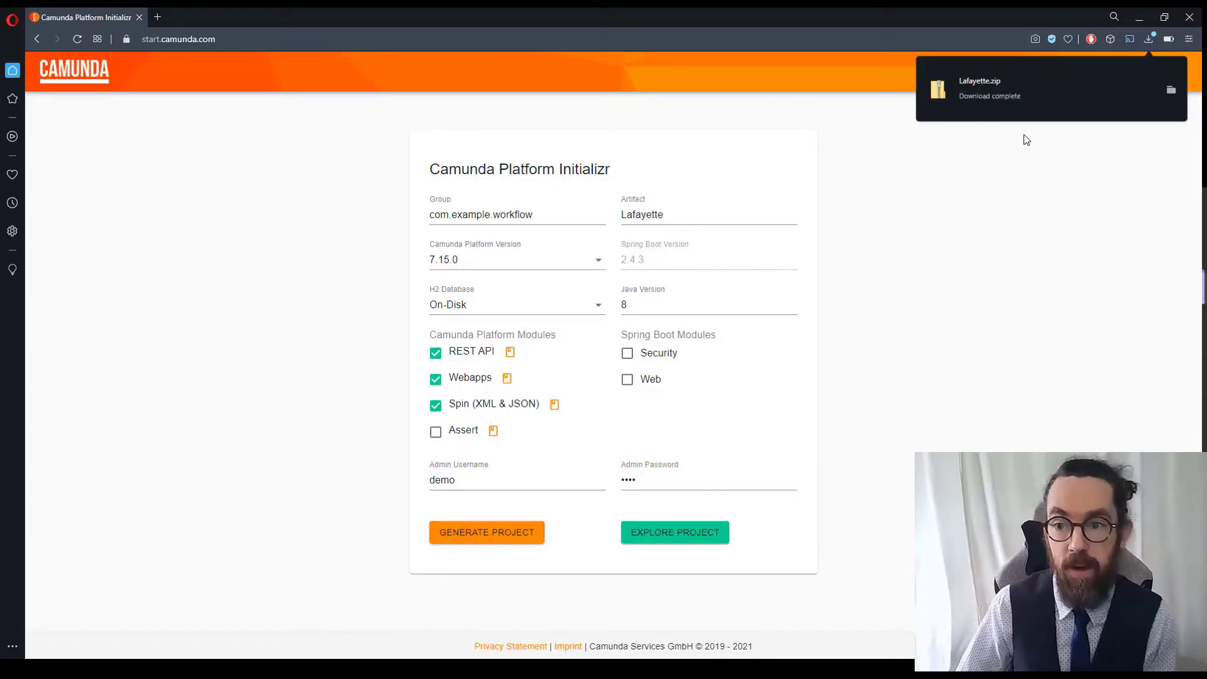
Show Lafayette.zip in its folder, Extract Here with 7-Zip, and open the Lafayette folder
left_click(1170, 92)
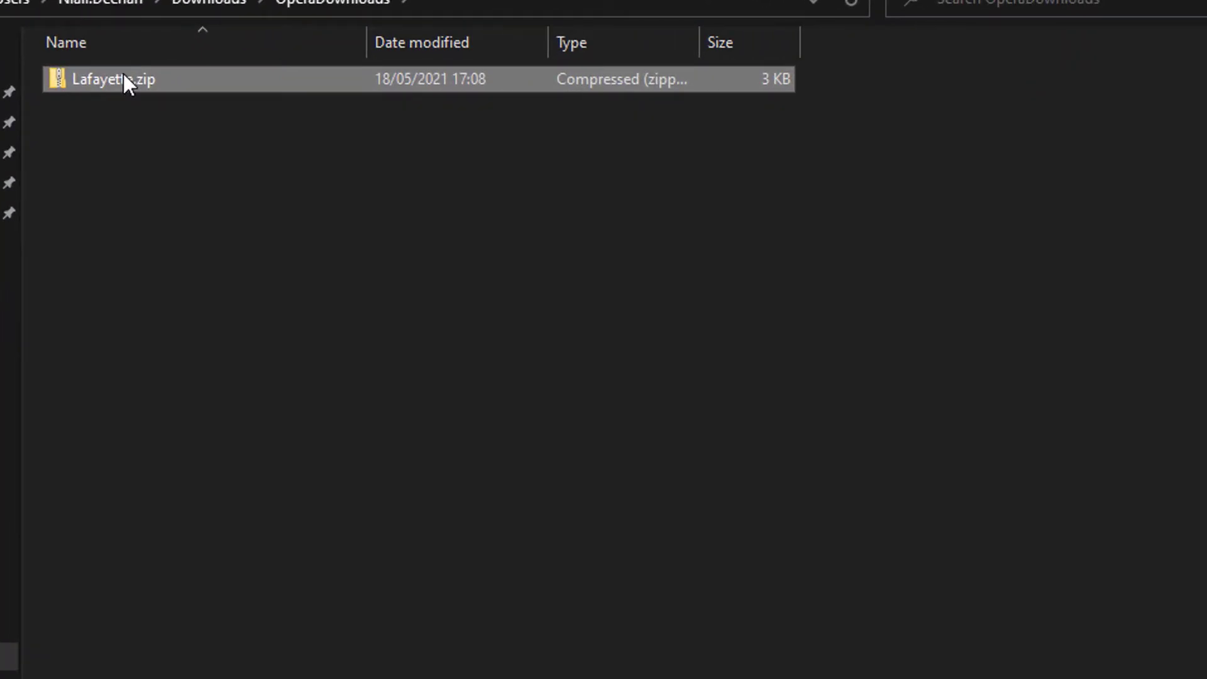
right_click(125, 77)
mouse_move(283, 240)
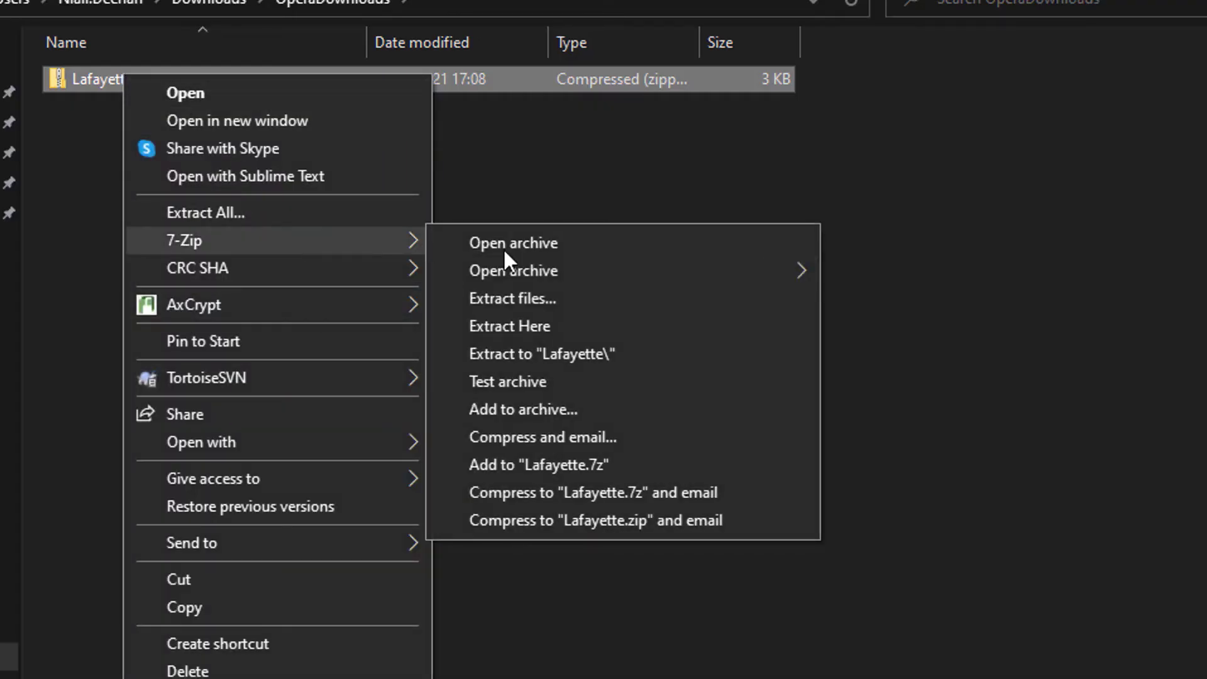
left_click(565, 323)
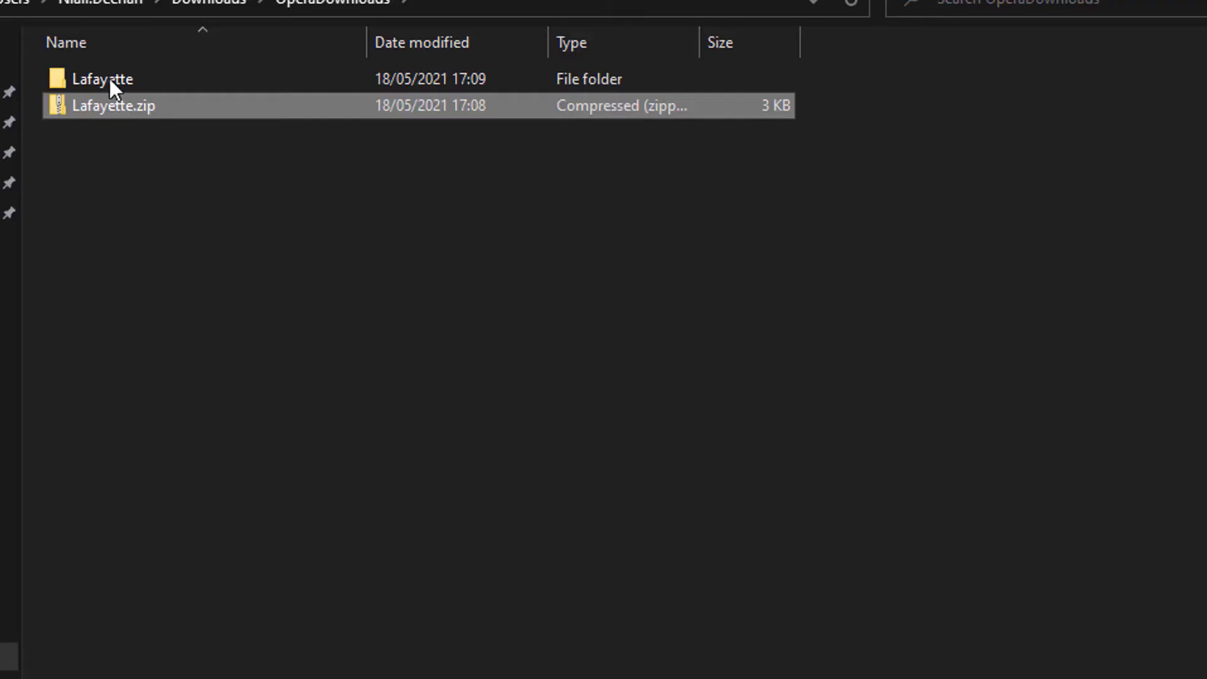
double_click(104, 78)
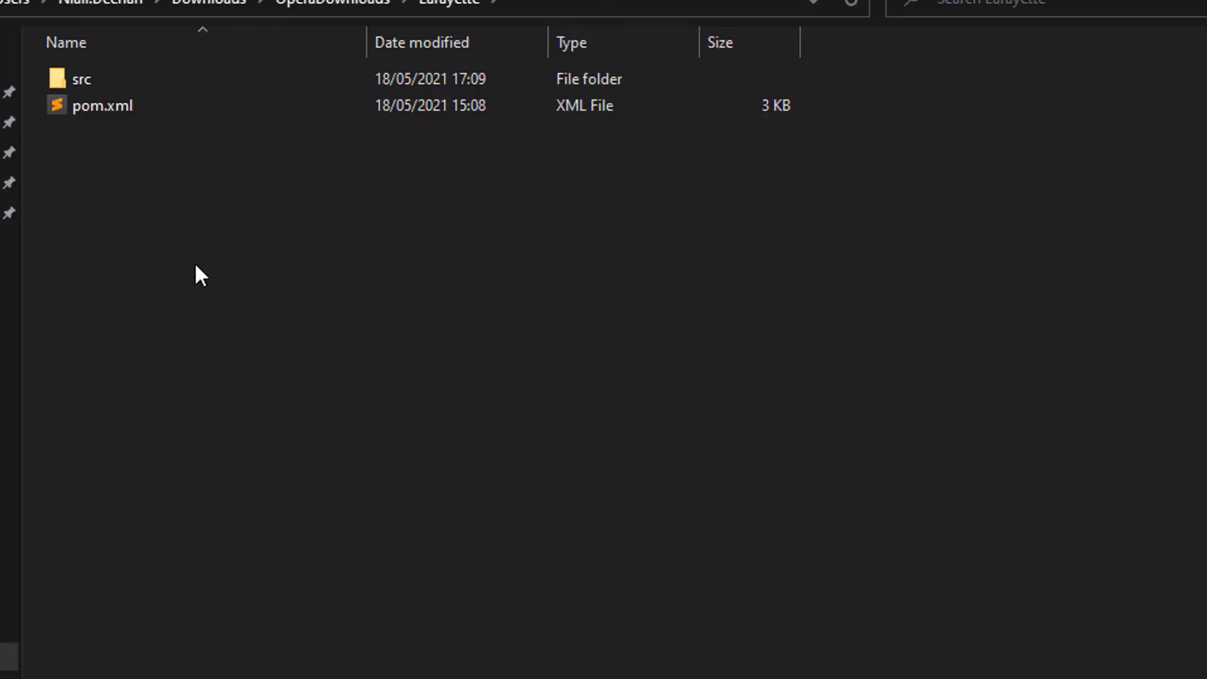
Open Lafayette's pom.xml with IntelliJ IDEA via Open with > Choose another app
left_click(95, 111)
right_click(95, 112)
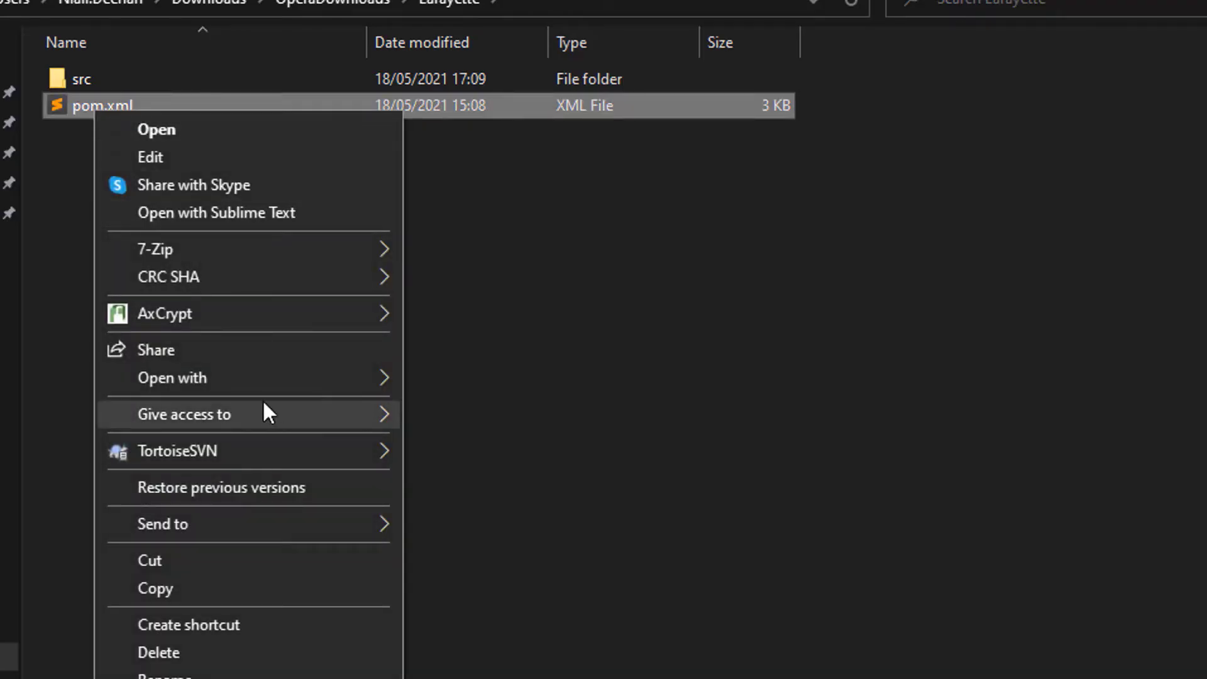
mouse_move(173, 377)
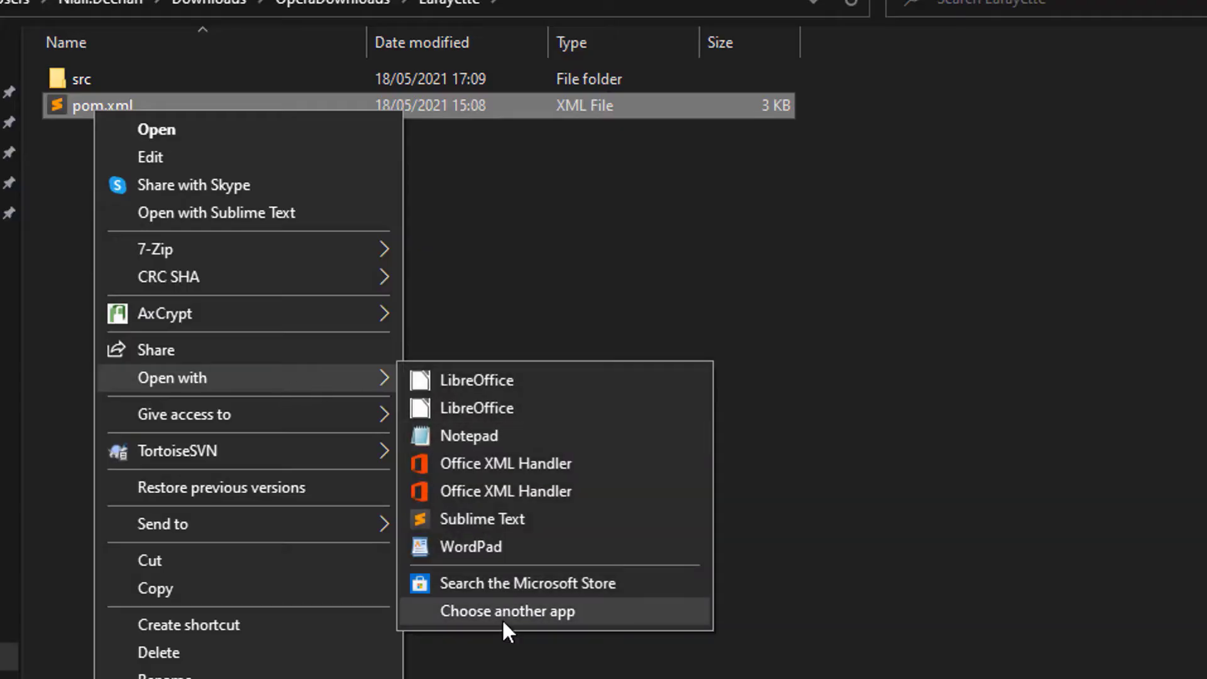
left_click(503, 615)
scroll(659, 624, "down", 3)
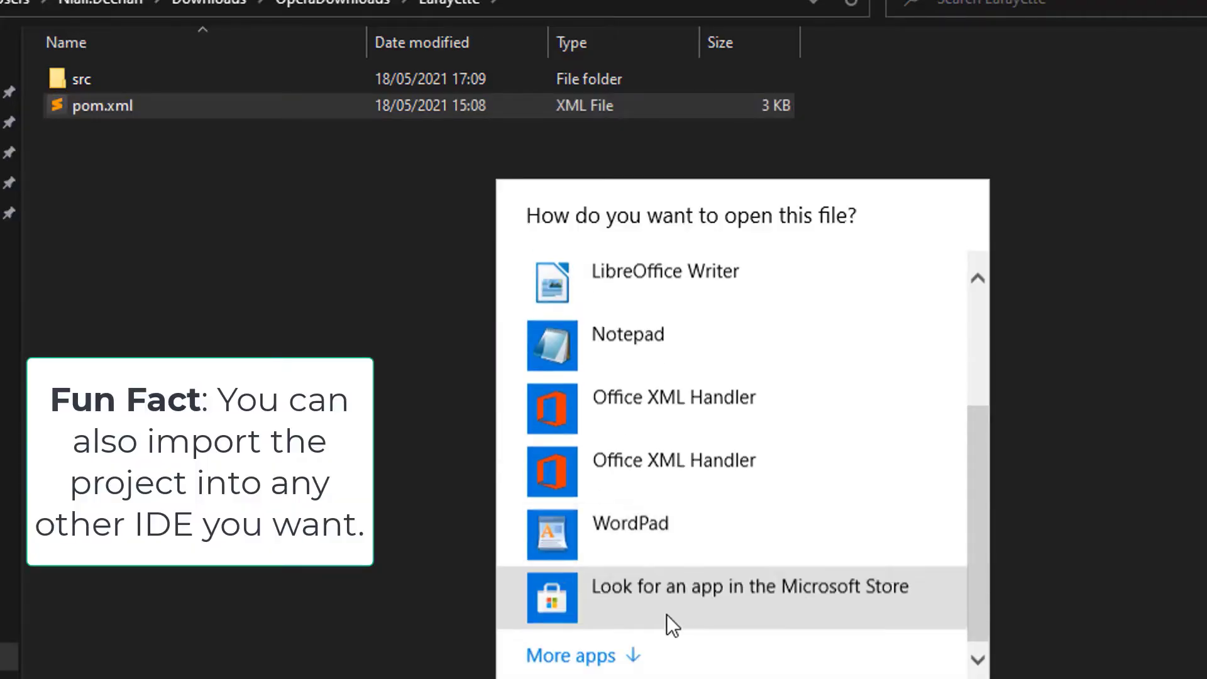
scroll(687, 621, "up", 3)
scroll(739, 547, "down", 5)
scroll(723, 553, "down", 3)
left_click(722, 558)
left_click(977, 636)
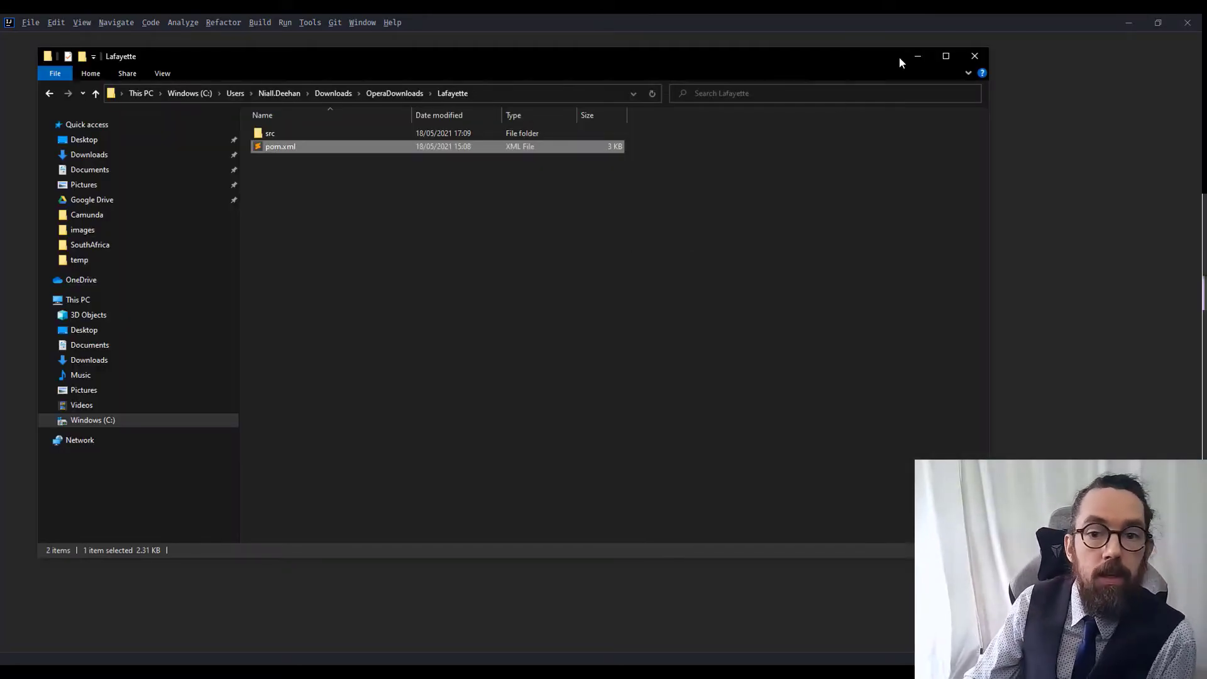
Move the File Explorer window aside while IntelliJ finishes importing the Lafayette Maven project
left_click(917, 58)
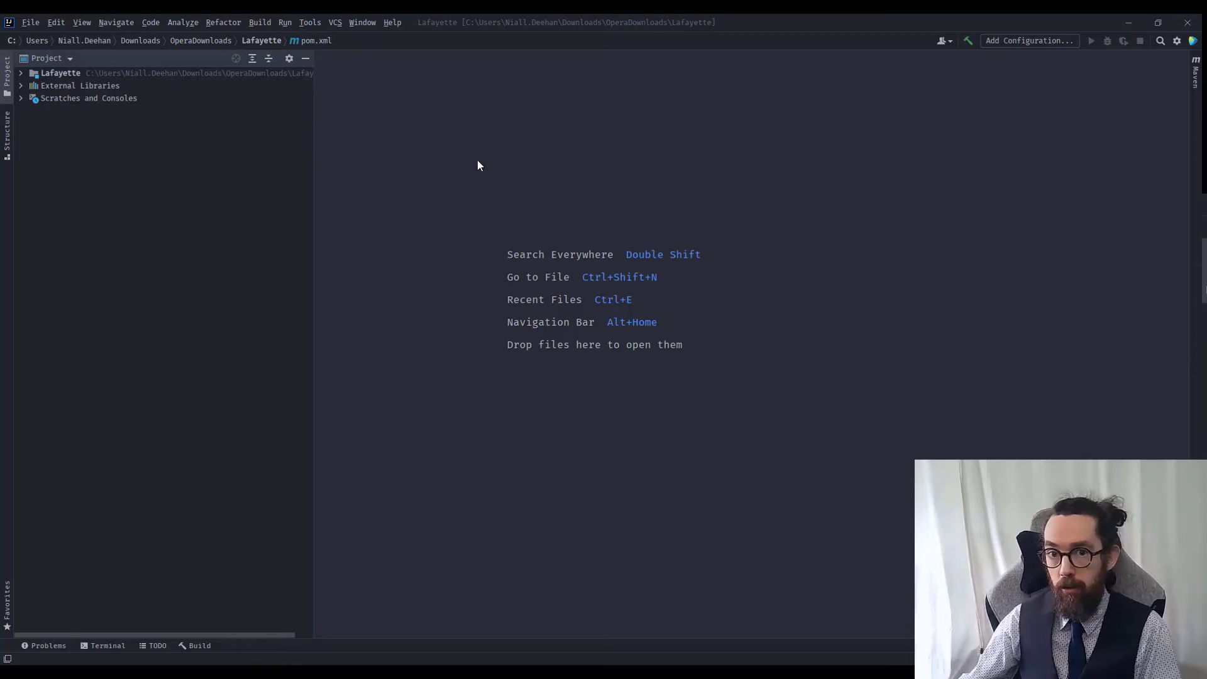
Expand Lafayette > src > main with its java and resources folders in the Project panel
double_click(30, 76)
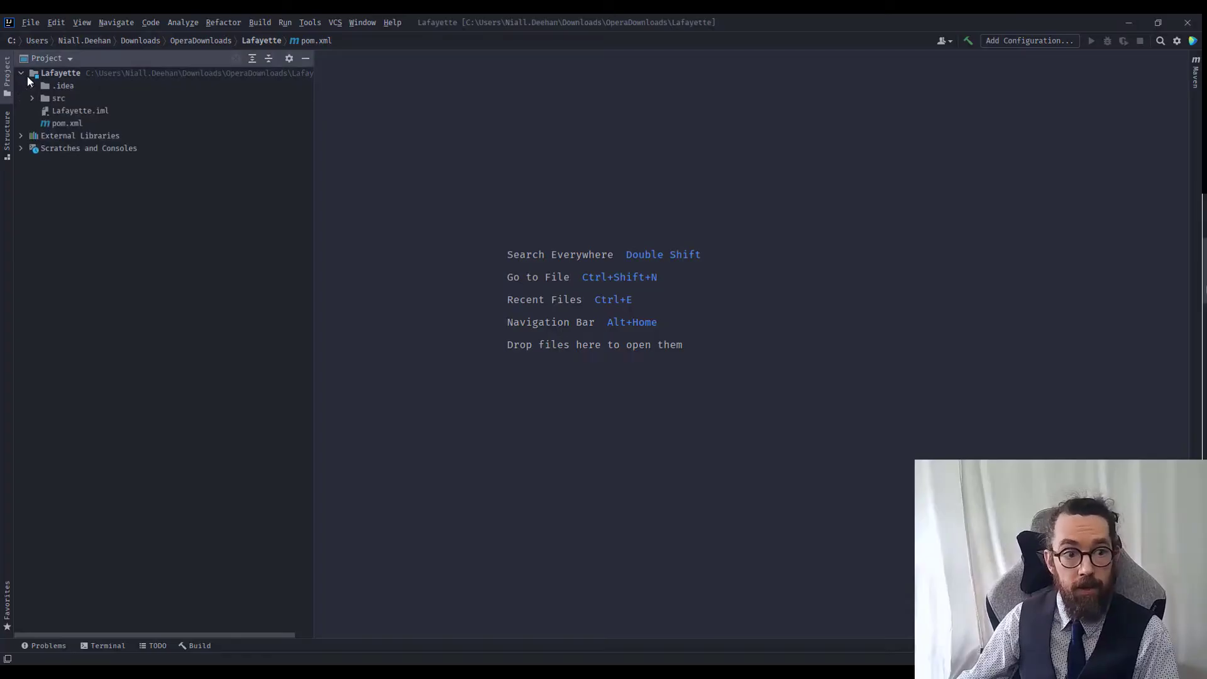
left_click(32, 99)
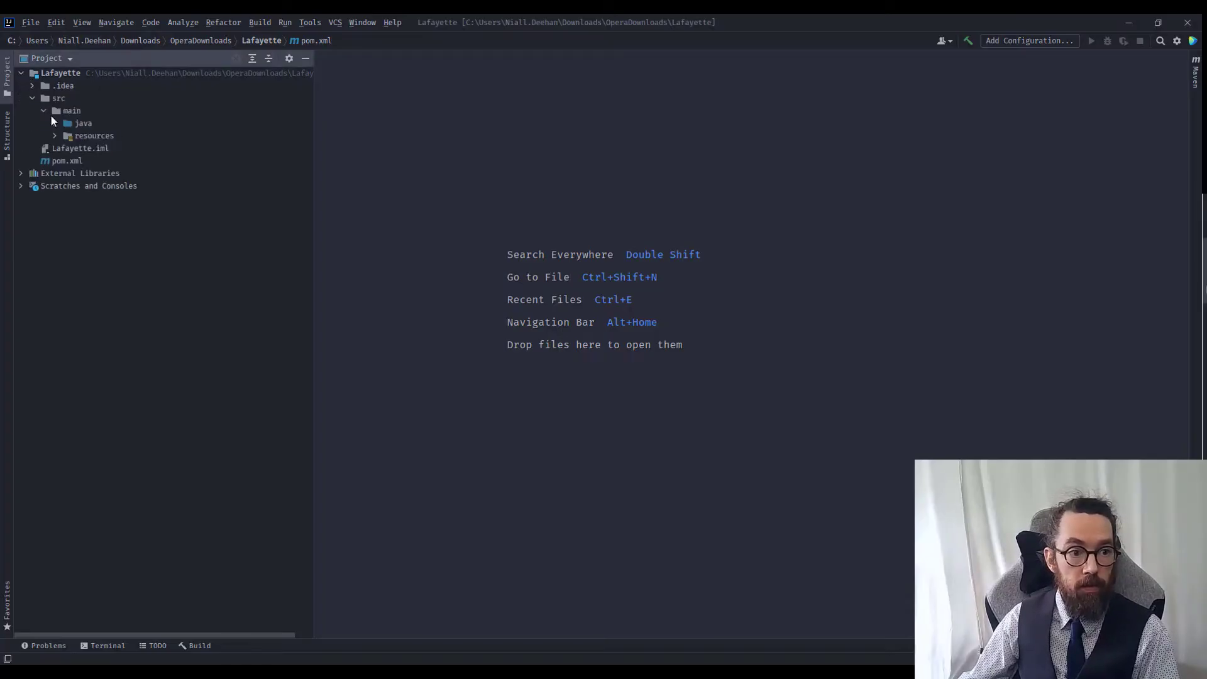
left_click(54, 123)
left_click(56, 161)
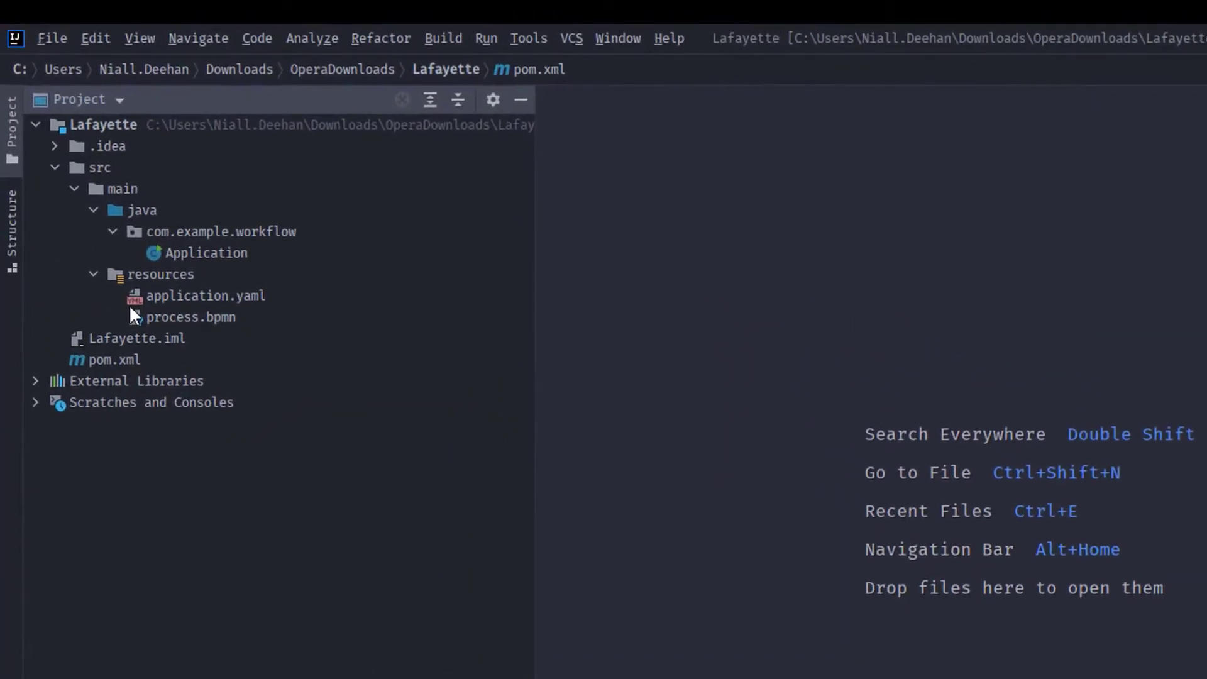
Open the Application Spring Boot main class in the editor
double_click(191, 255)
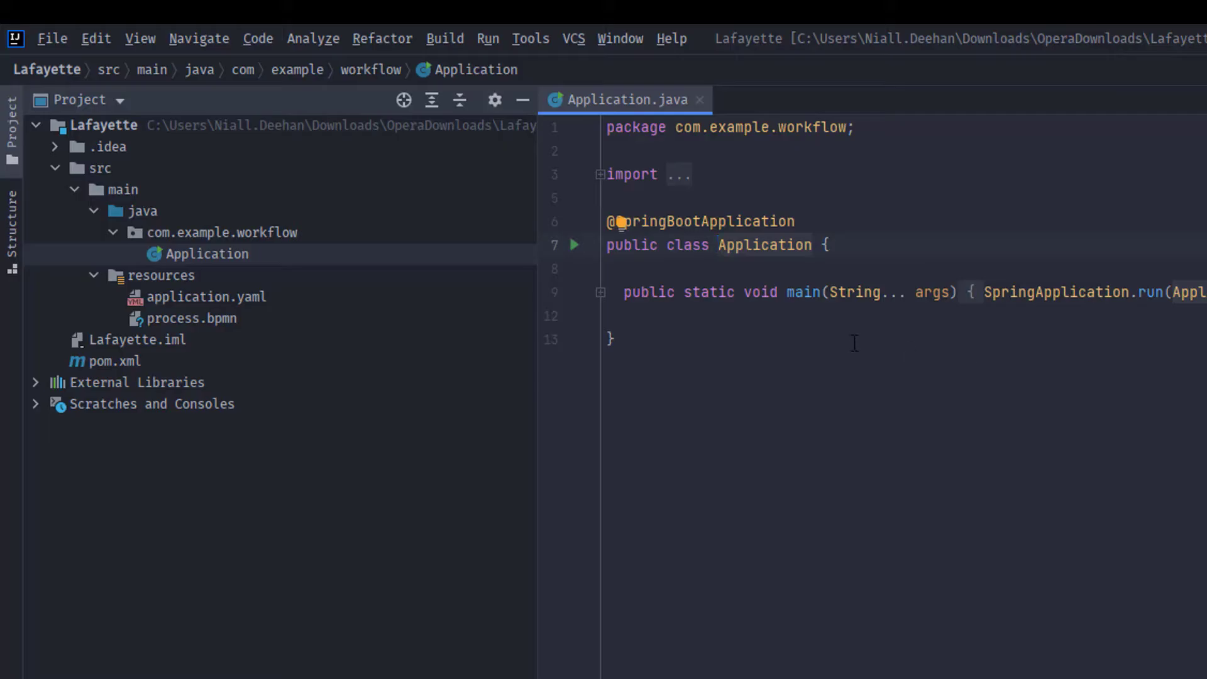
right_click(186, 253)
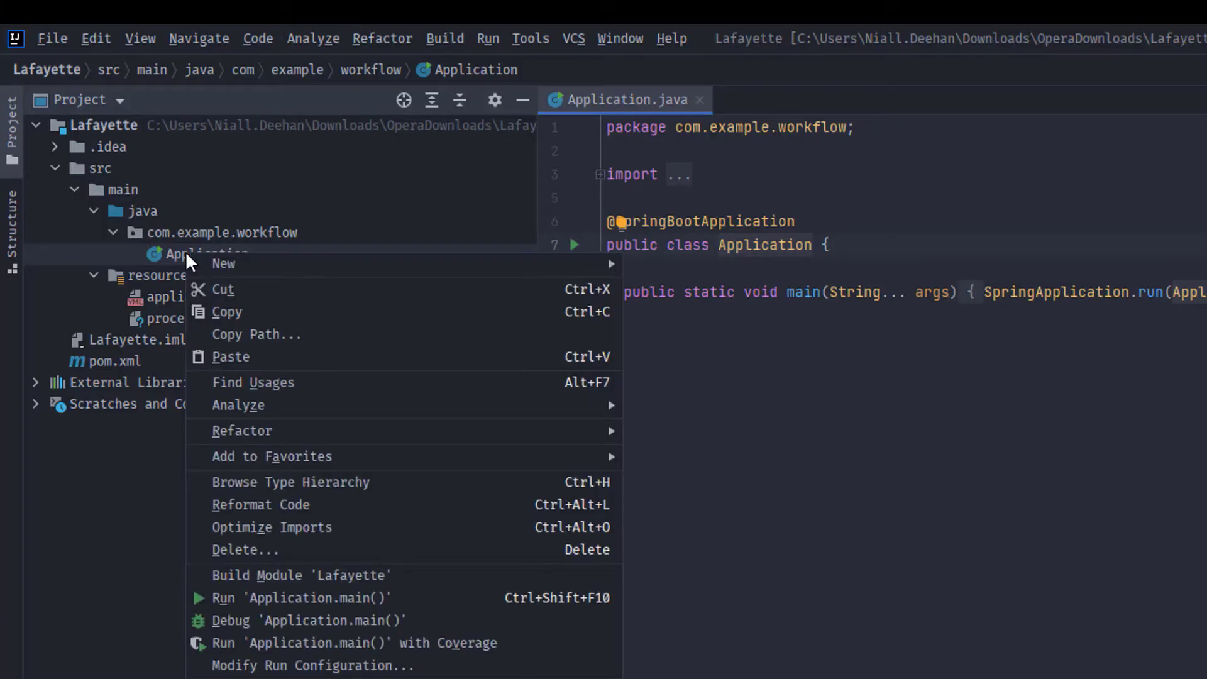
left_click(985, 372)
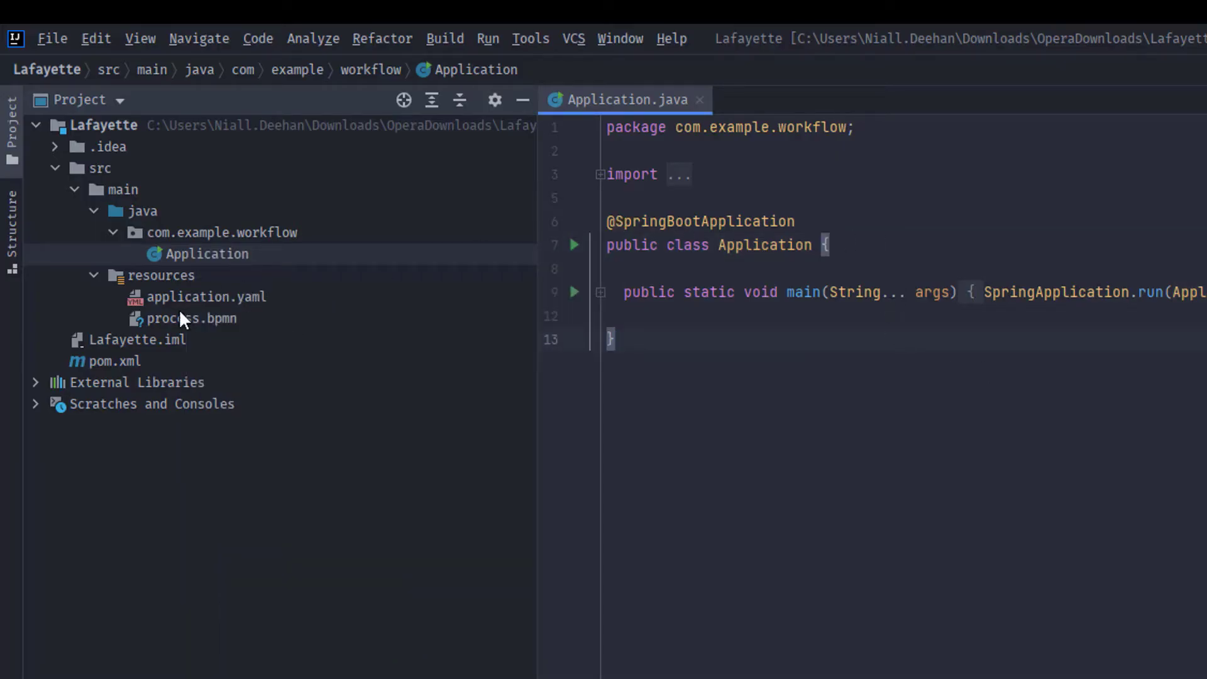
left_click(212, 299)
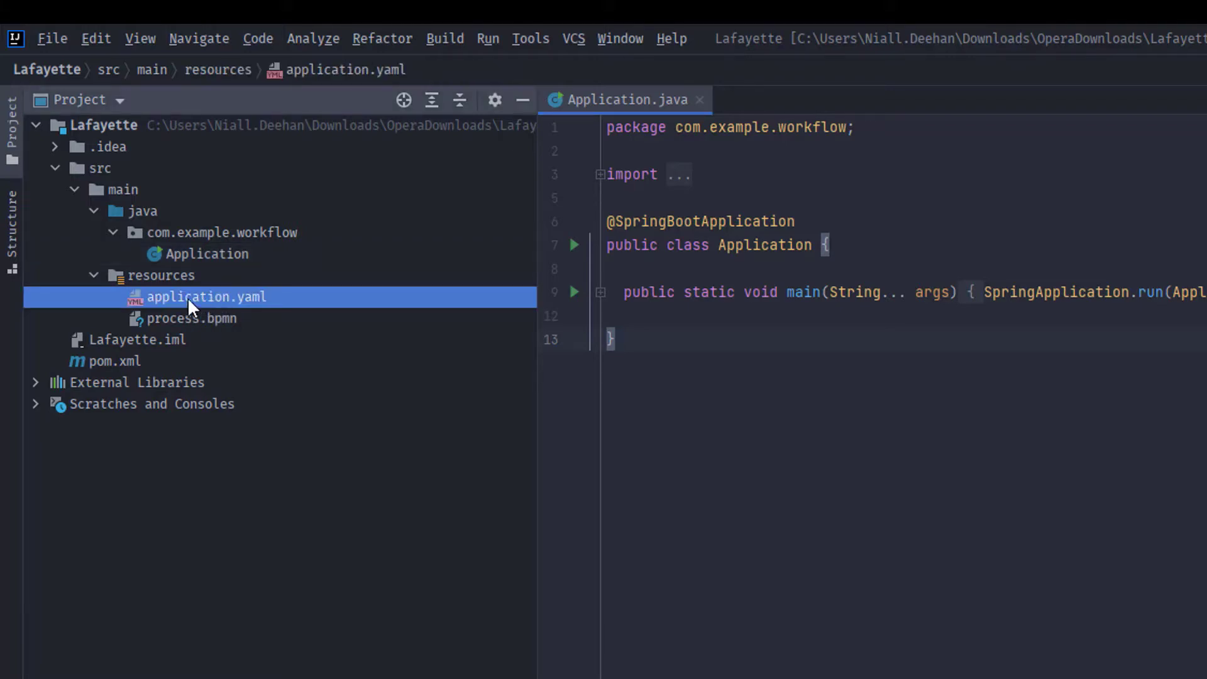
double_click(187, 296)
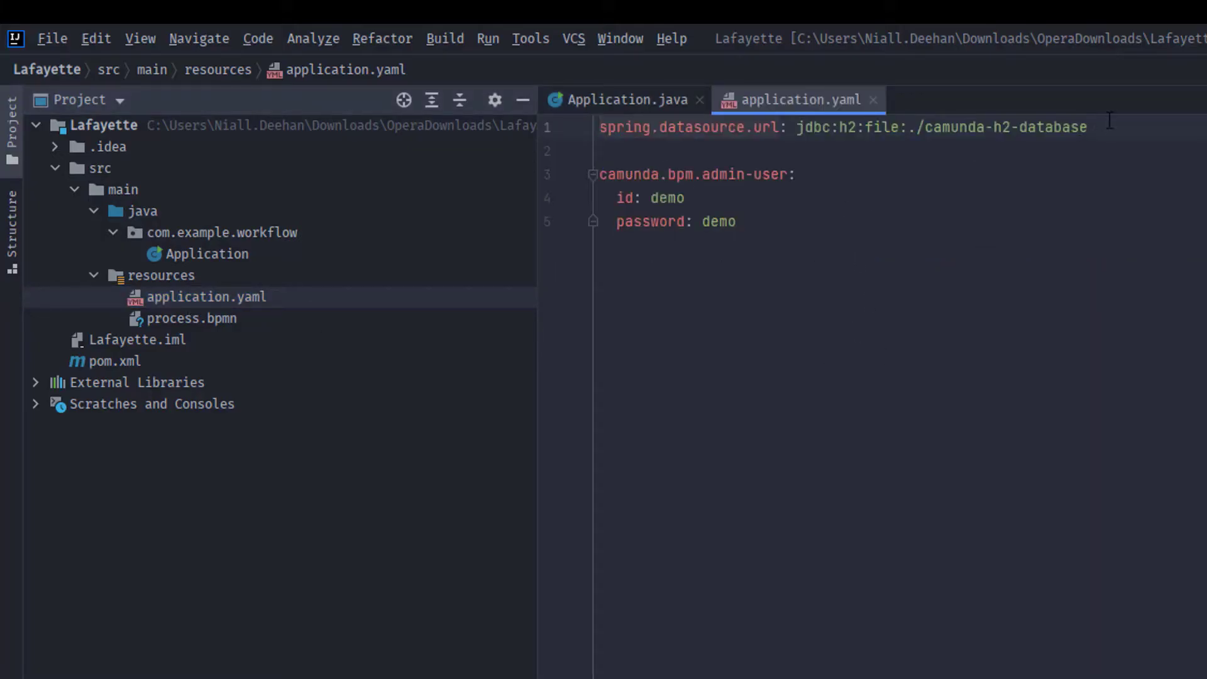
left_click_drag(1111, 125, 601, 121)
left_click(961, 162)
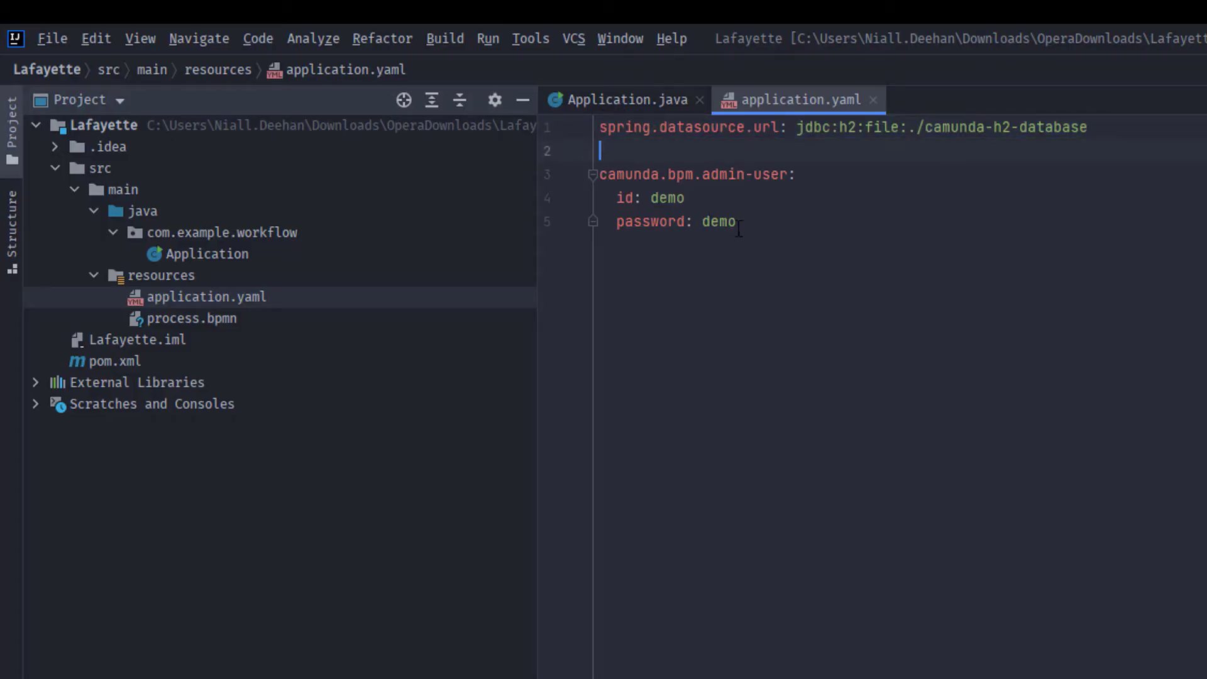
left_click_drag(736, 221, 594, 200)
left_click(765, 235)
left_click_drag(651, 196, 674, 197)
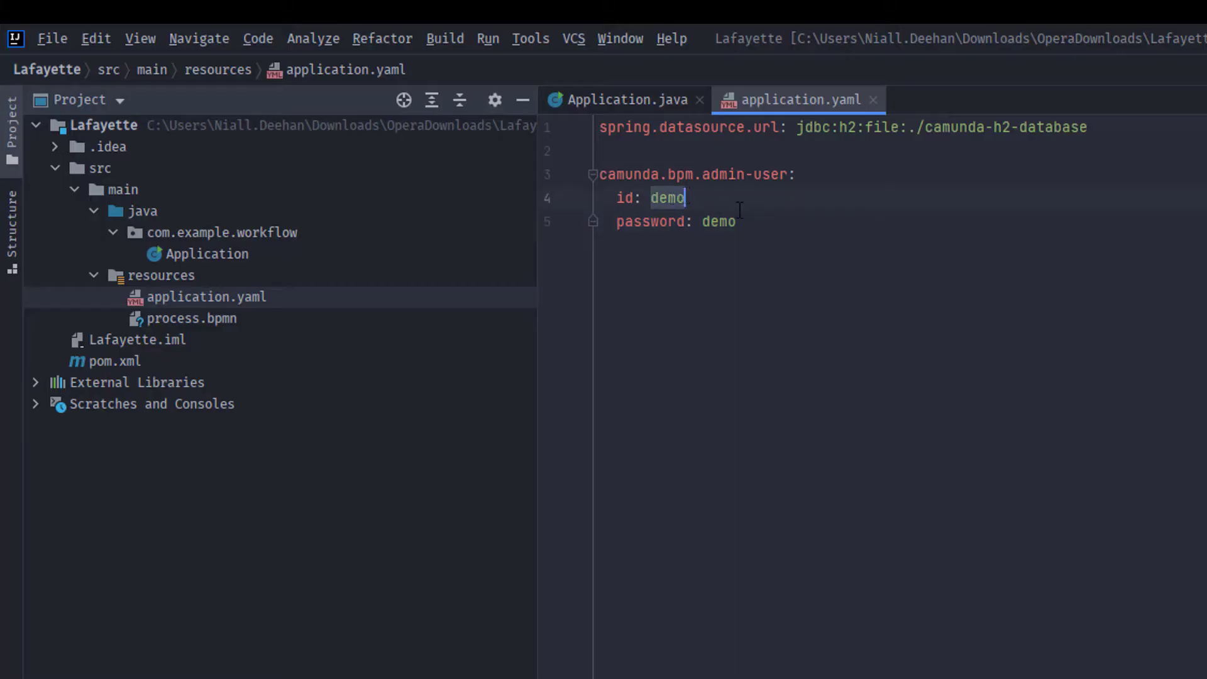
left_click(796, 223)
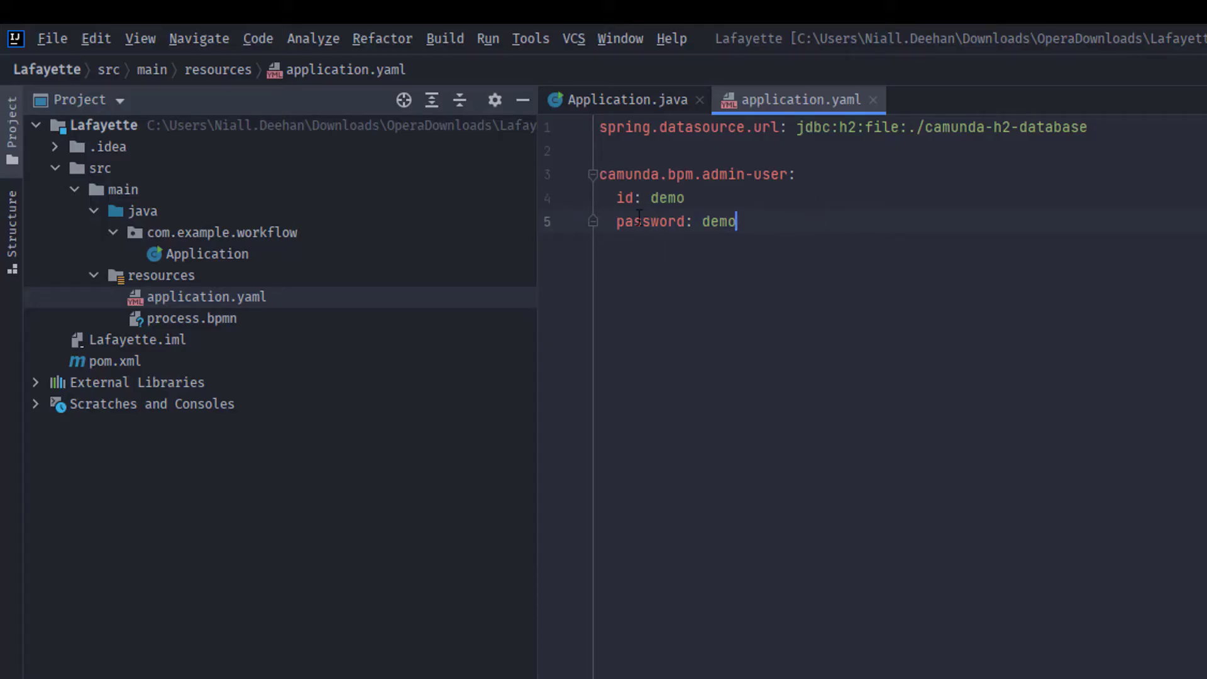
left_click(196, 319)
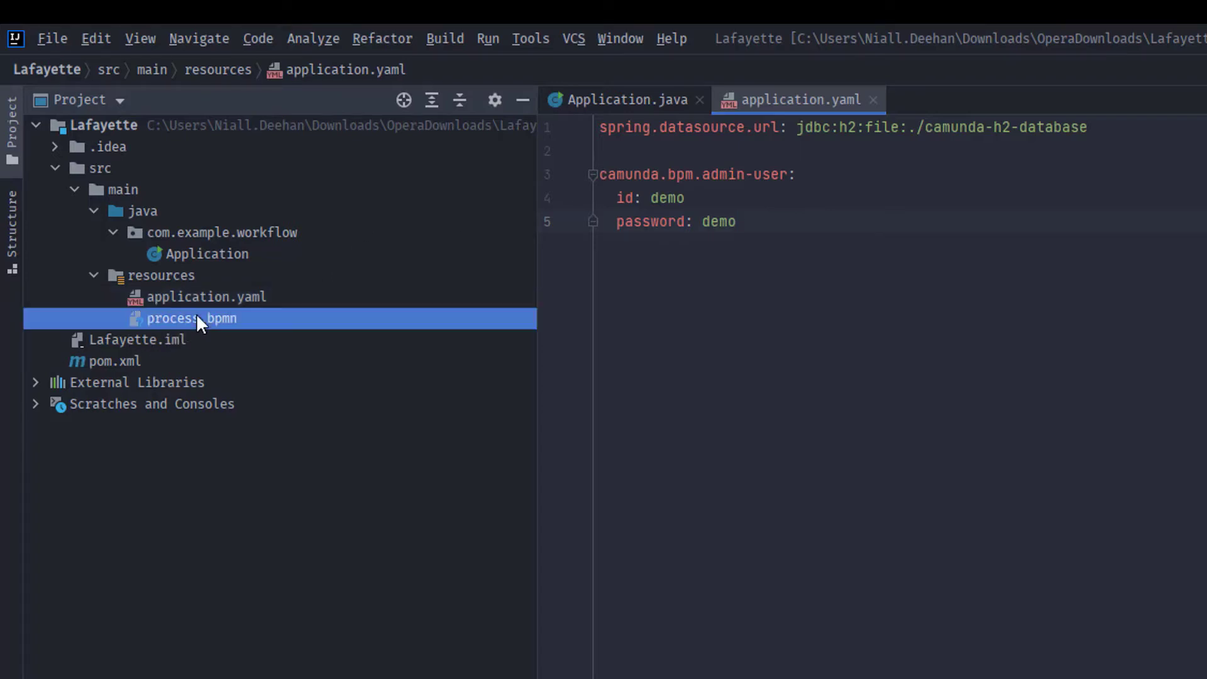
left_click(104, 361)
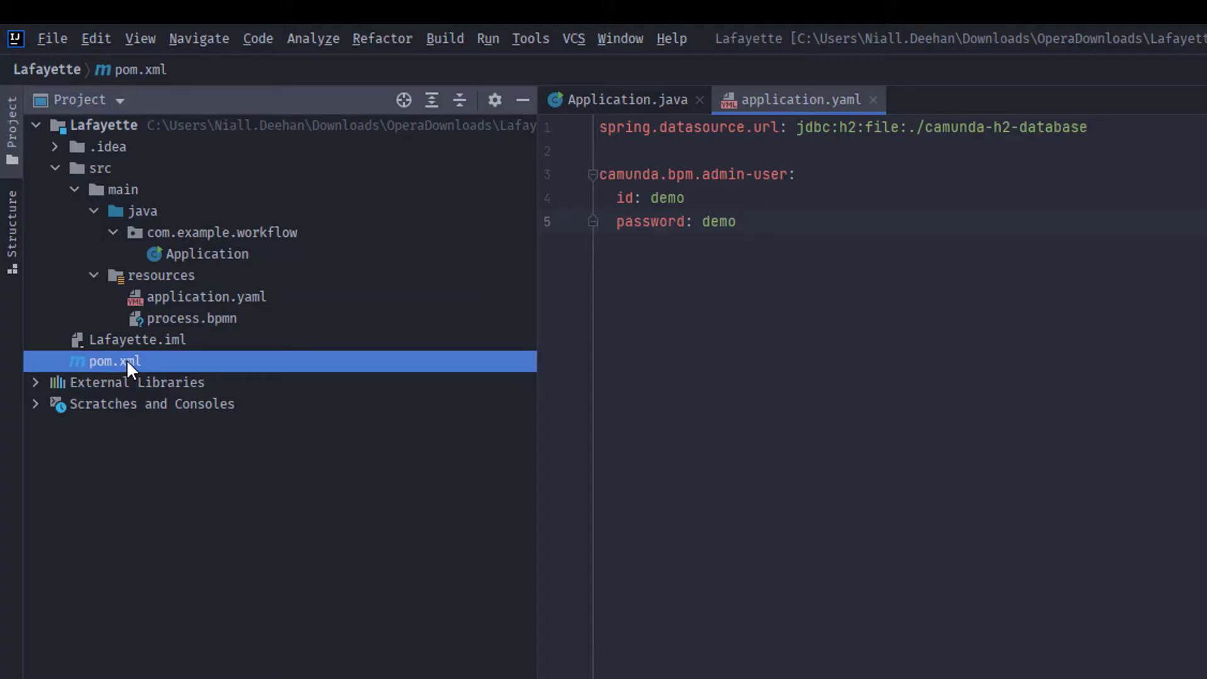
Open pom.xml and scroll down to its dependencies
double_click(126, 360)
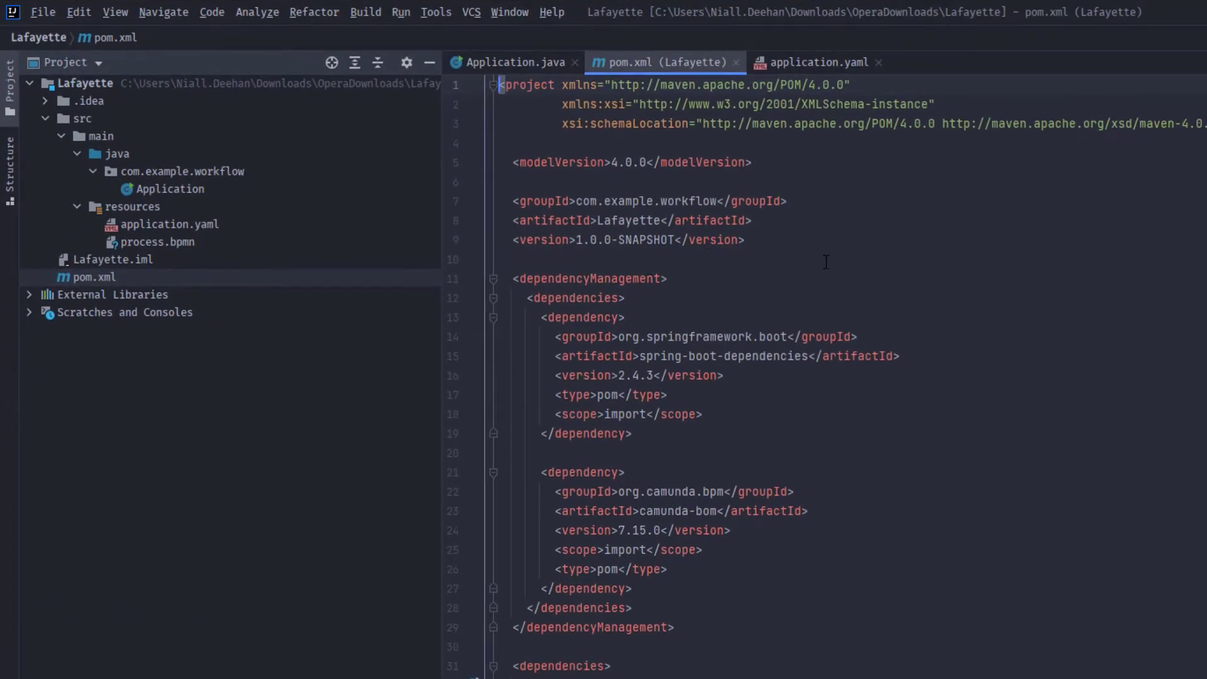
scroll(833, 264, "down", 2)
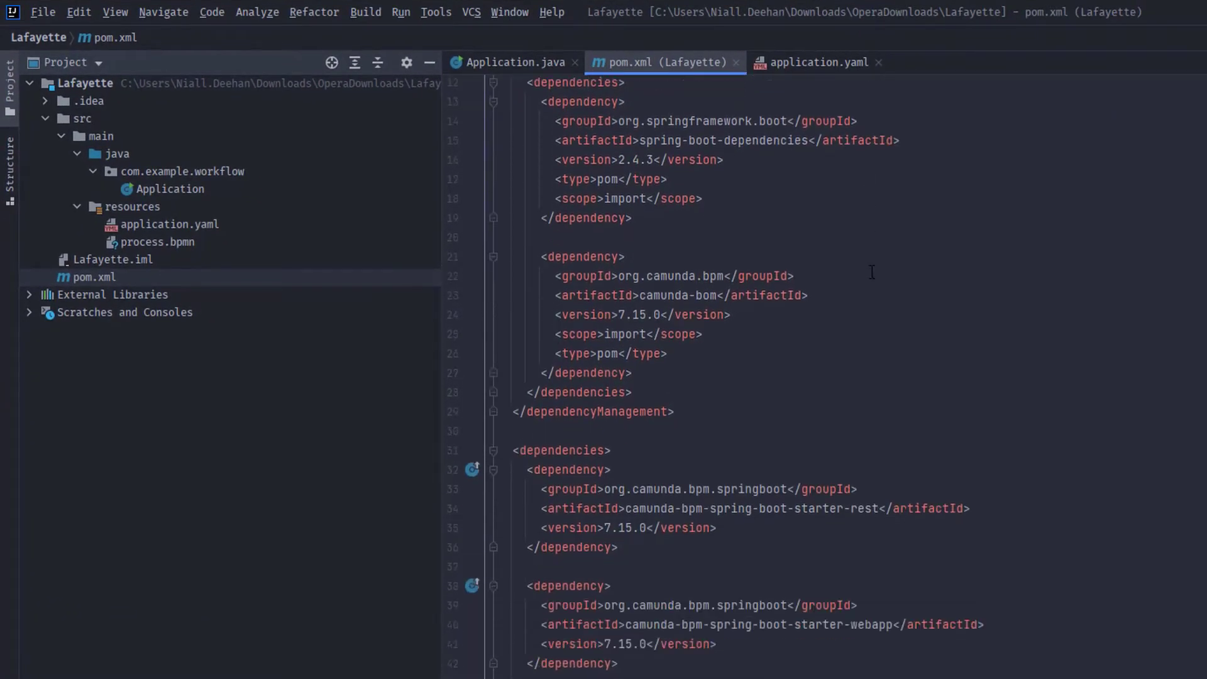
scroll(871, 272, "down", 3)
scroll(920, 327, "down", 1)
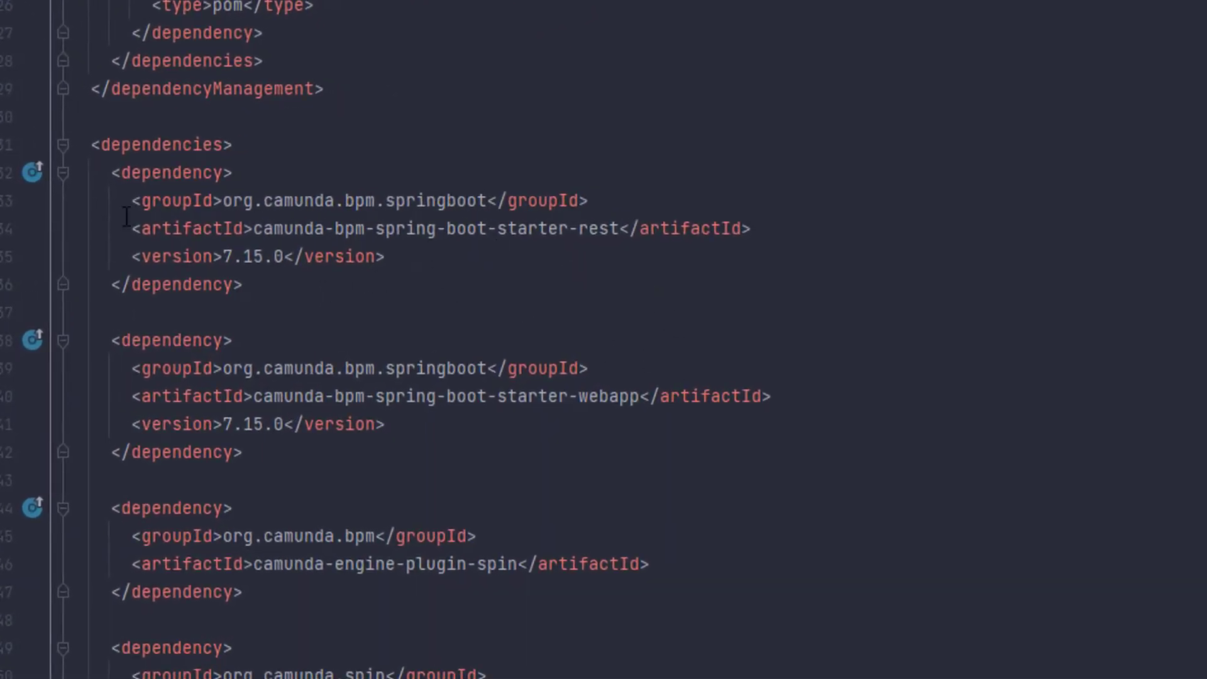
Select and inspect the Camunda REST and webapp Spring Boot starter dependencies
left_click_drag(112, 174, 361, 455)
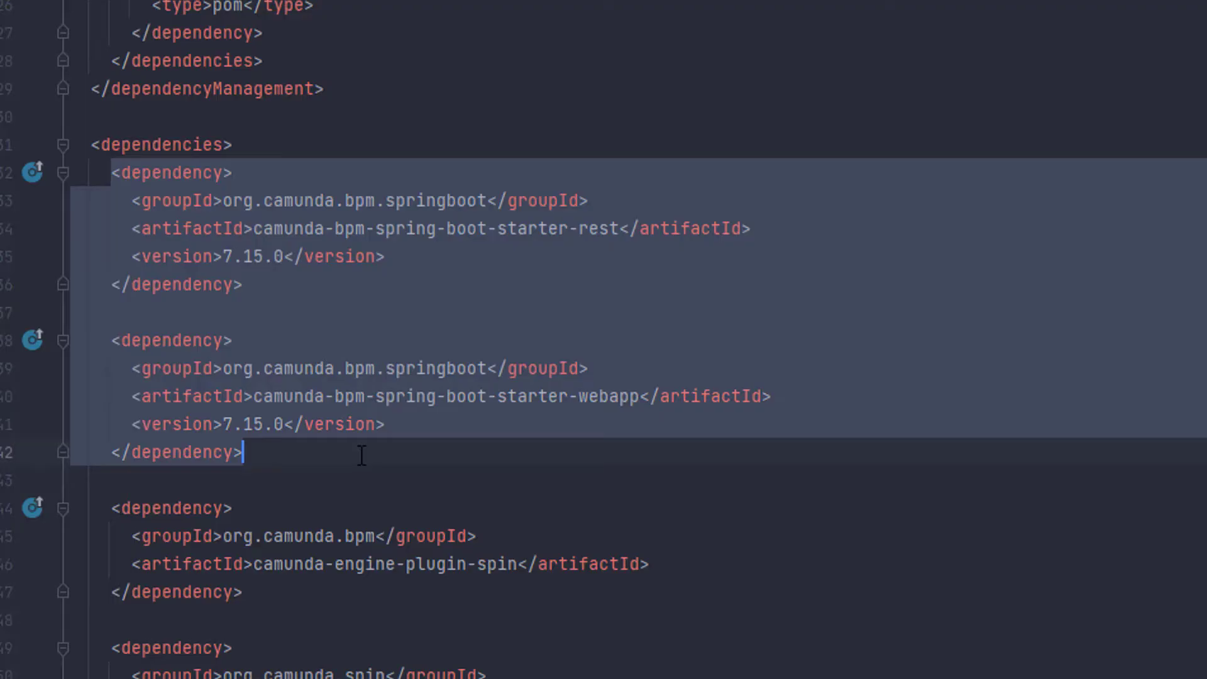
left_click(394, 344)
scroll(73, 314, "up", 1)
left_click_drag(269, 377, 27, 272)
left_click(324, 339)
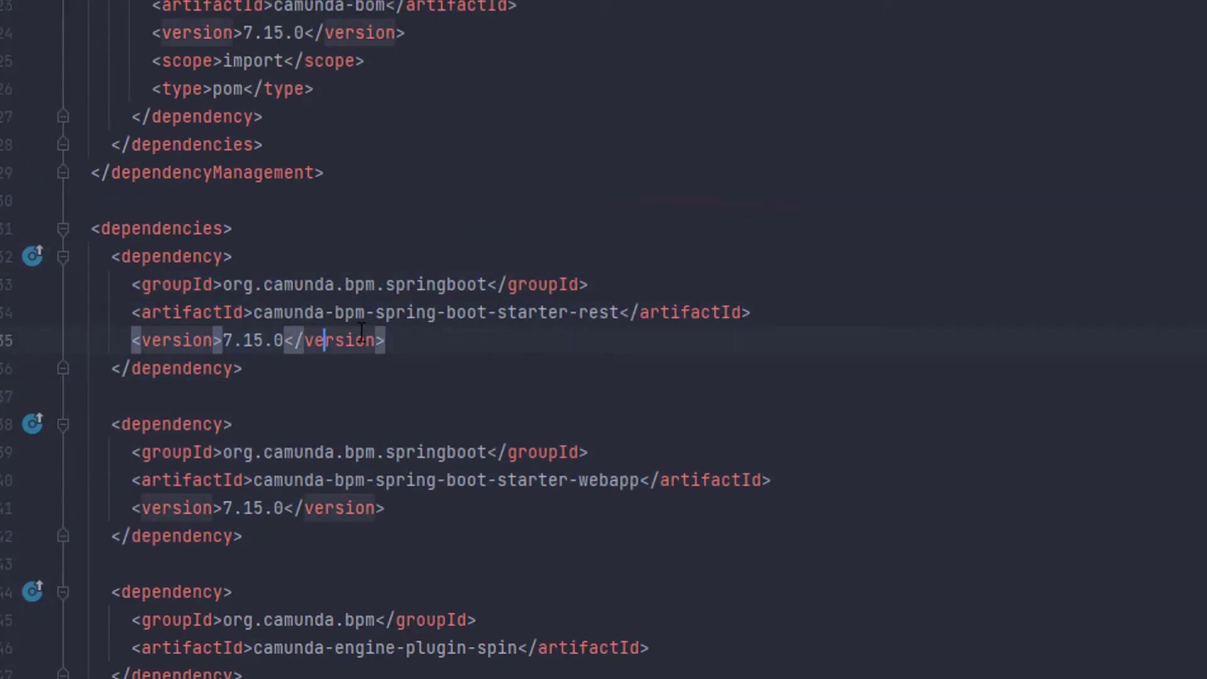
mouse_move(226, 341)
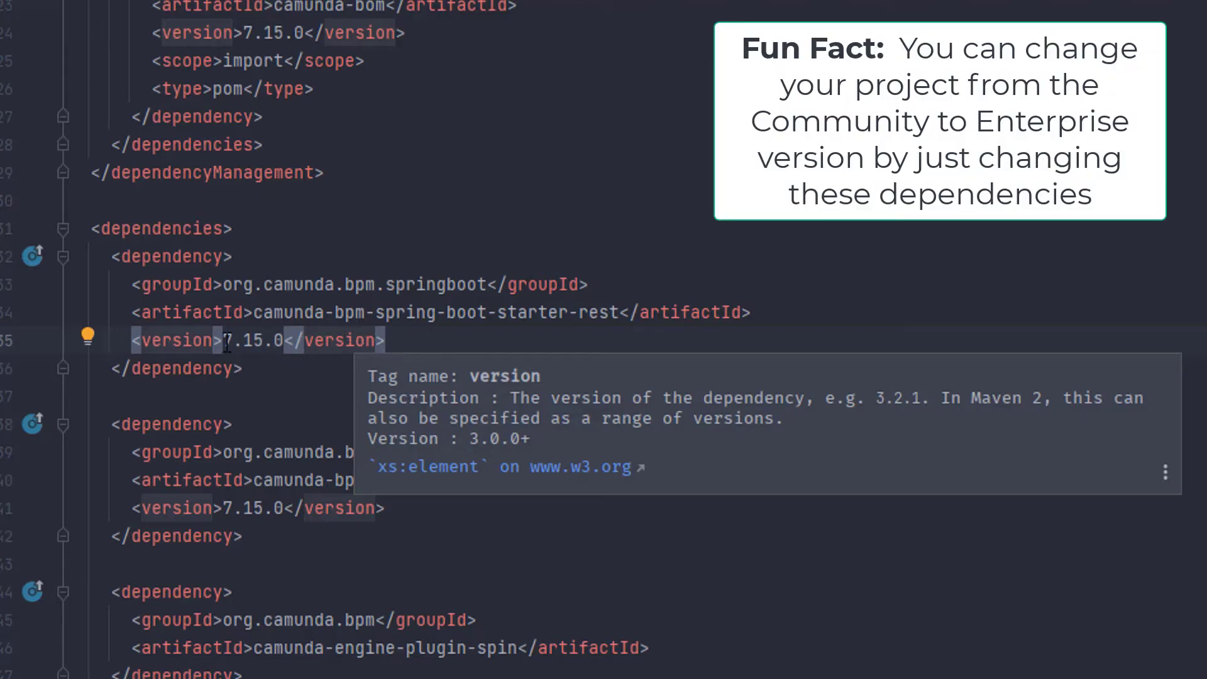
key("Up")
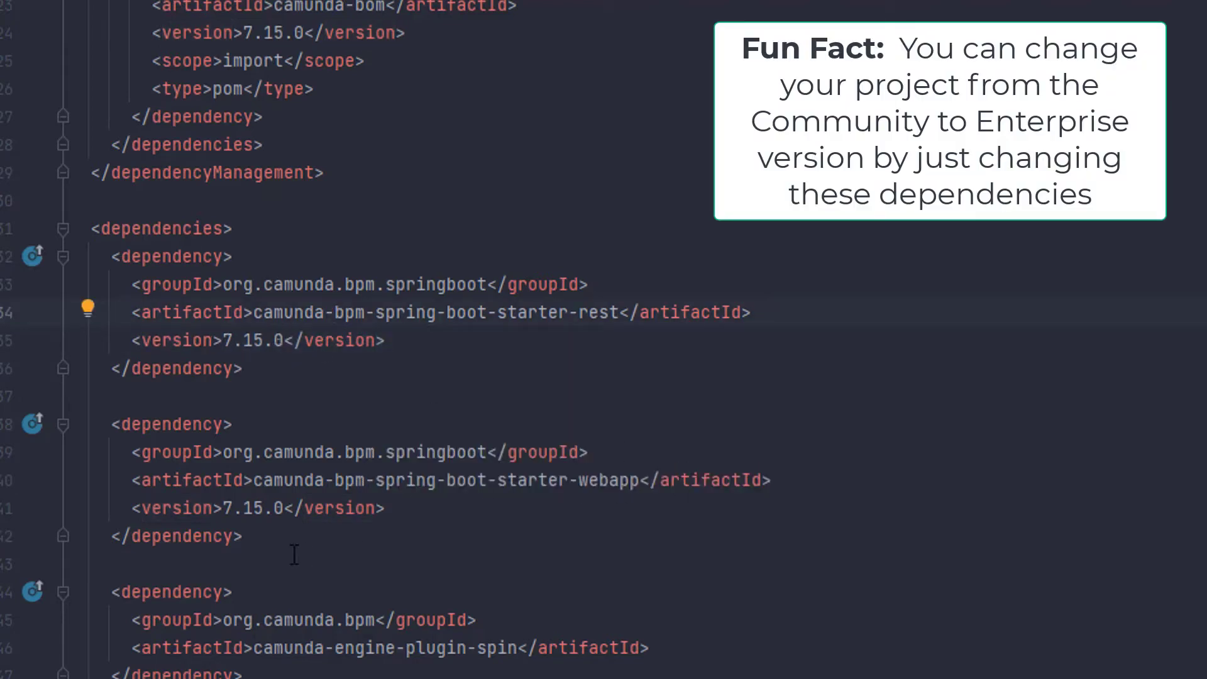
left_click(468, 485)
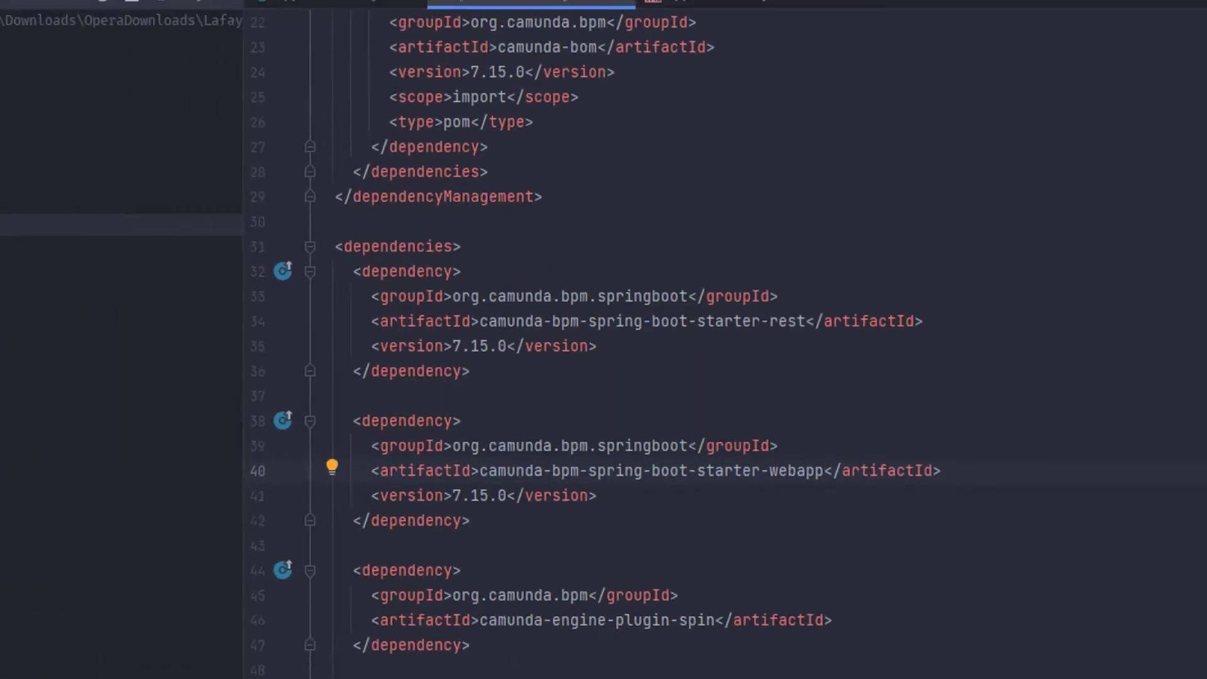
left_click(223, 248)
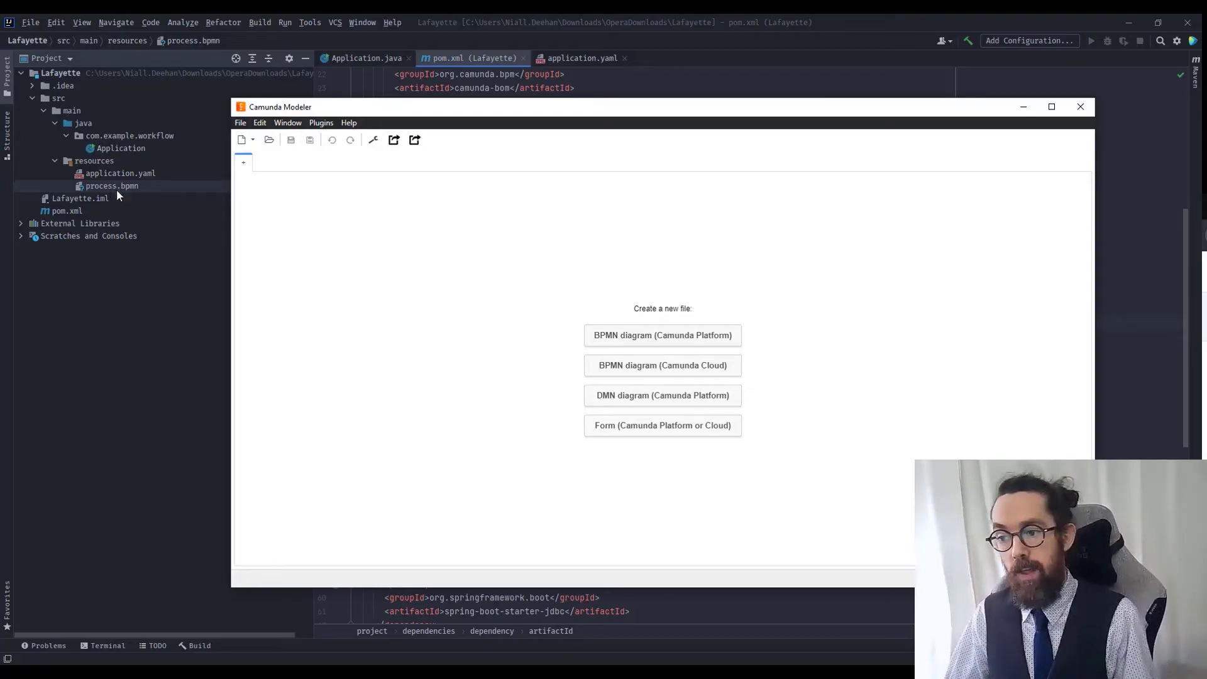
Drag process.bpmn from IntelliJ into Camunda Modeler and select the 'Say hello to demo' task
left_click(103, 186)
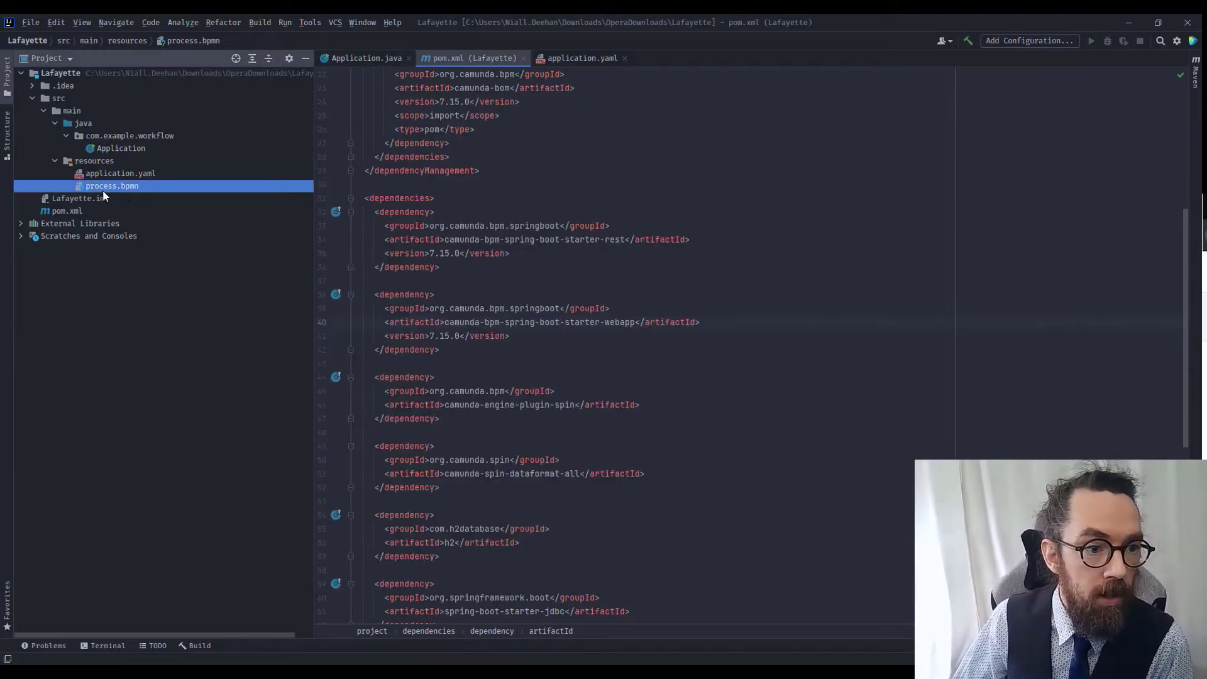
left_click_drag(158, 187, 582, 364)
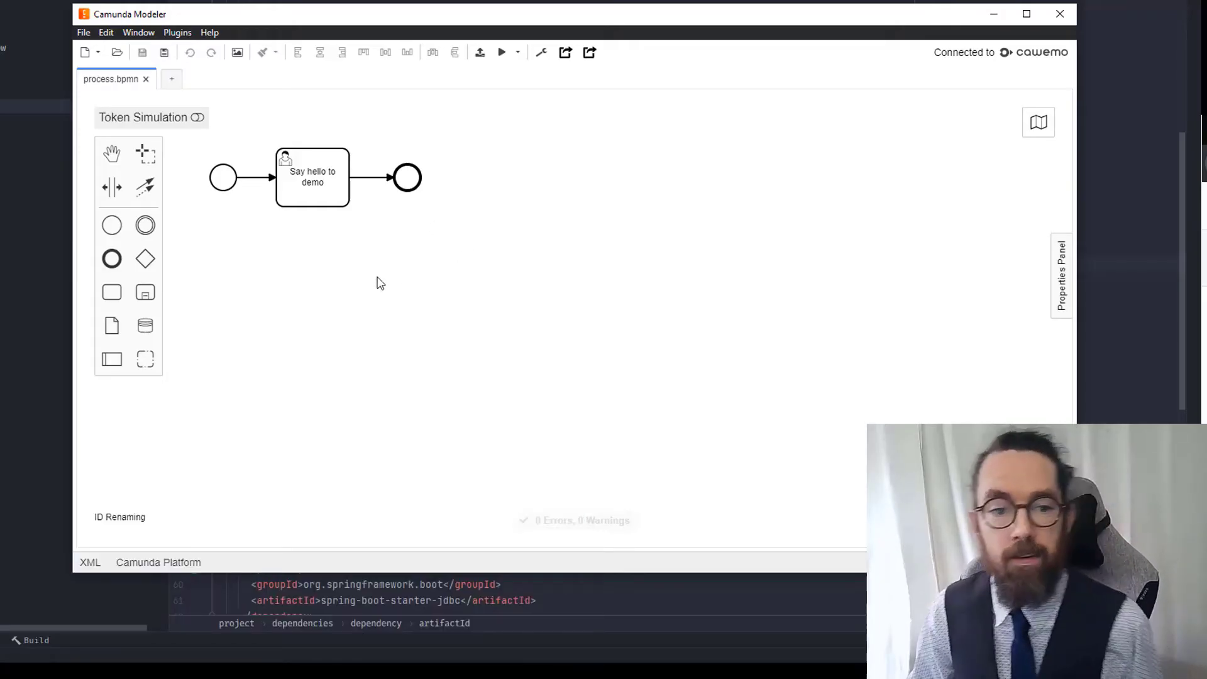
scroll(393, 305, "up", 3)
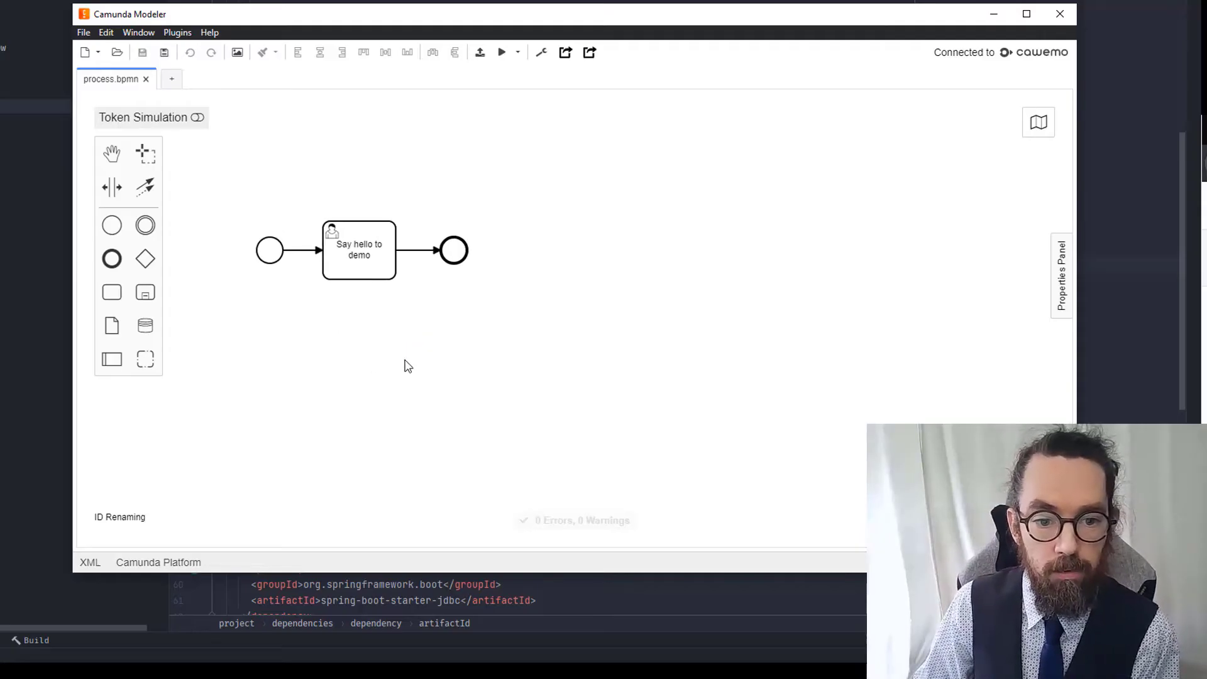
left_click(370, 261)
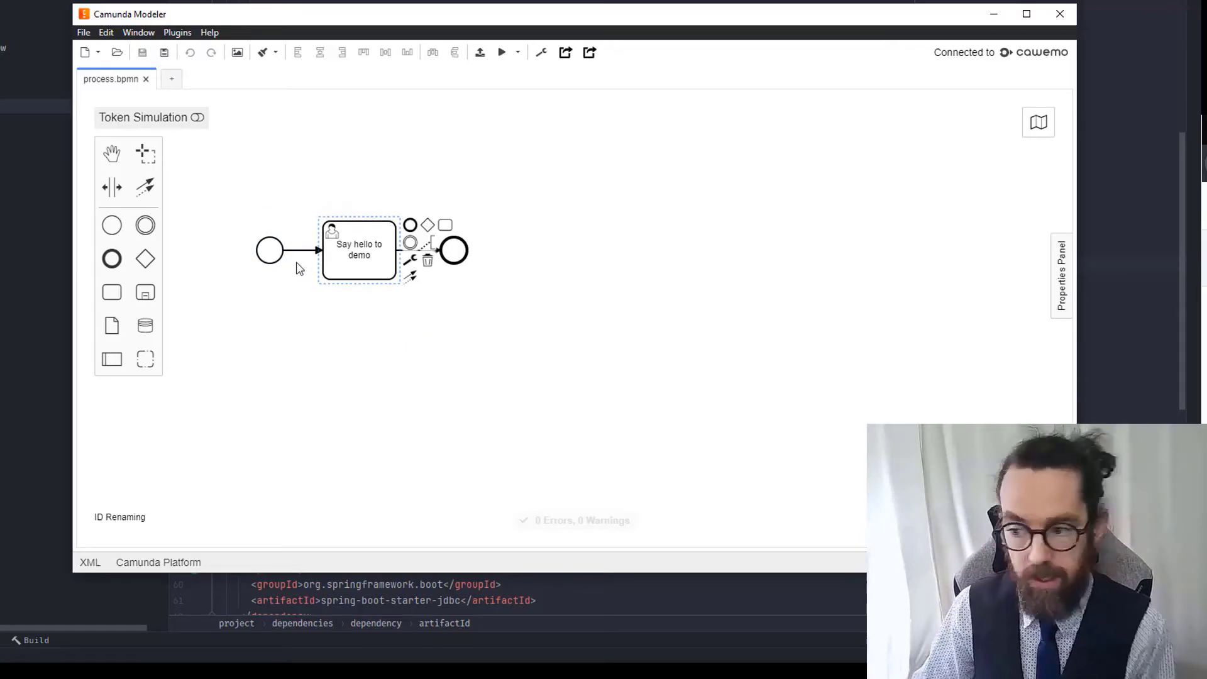
Type the start event label 'Lafayette want to be involed in a Revolution' and reposition the diagram
double_click(269, 253)
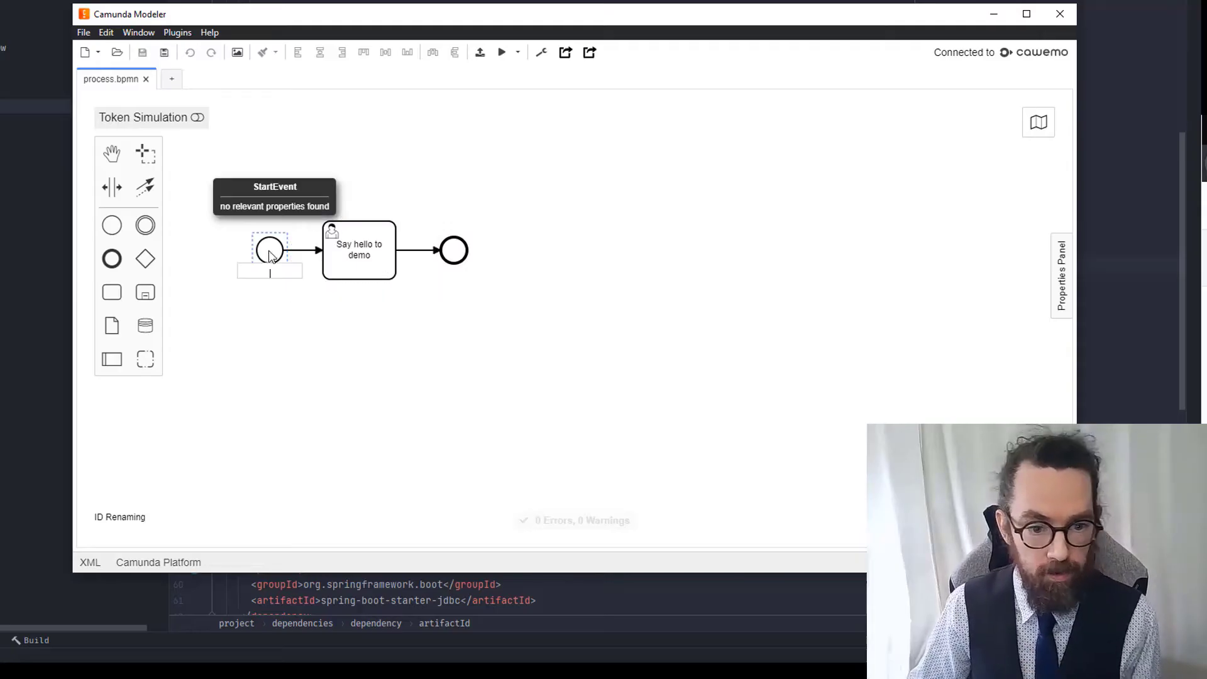
type("Lafaye")
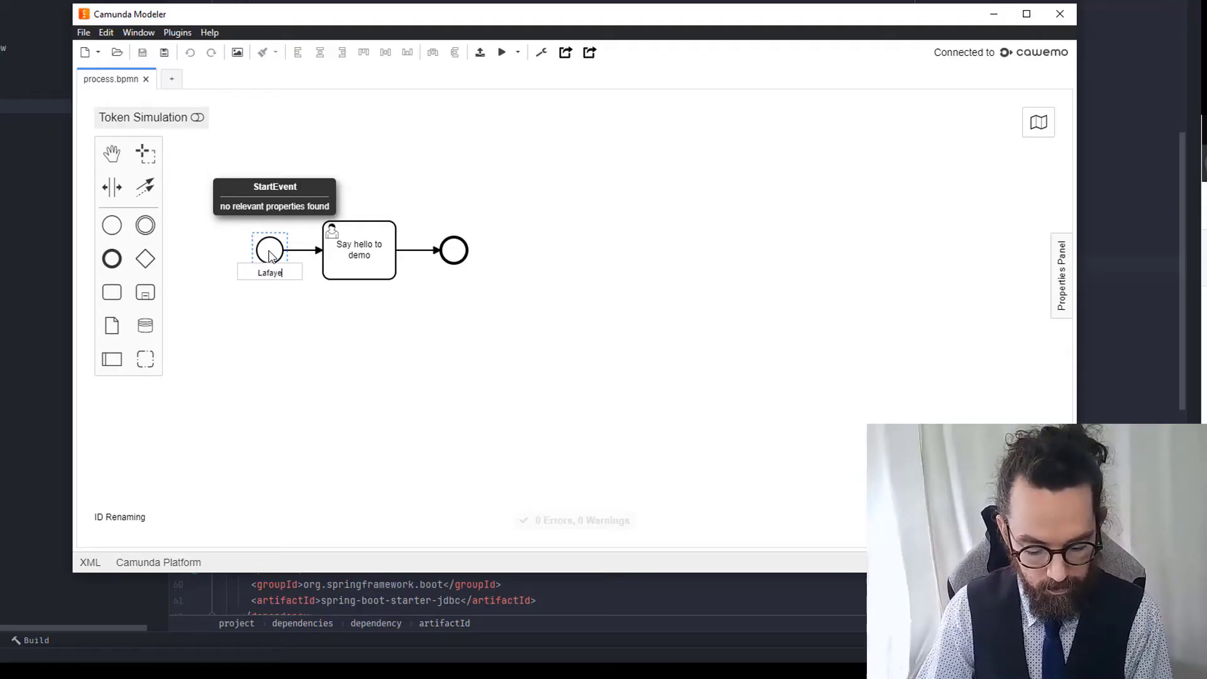
type("want to be involed in a ")
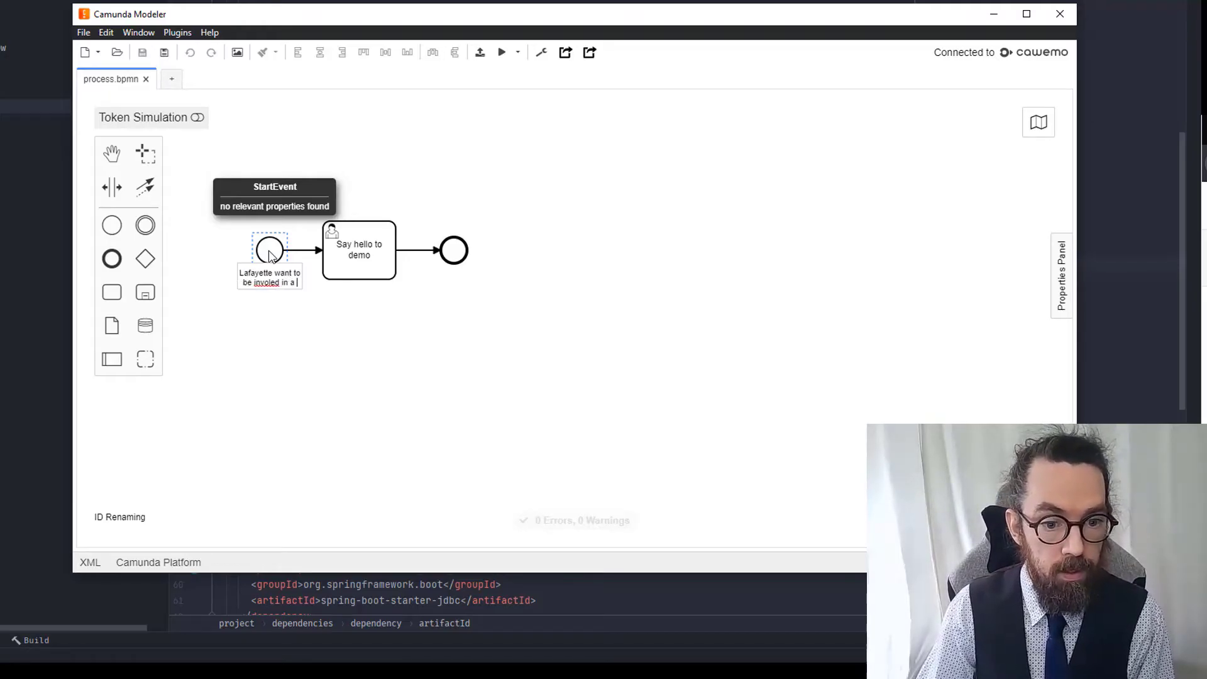
type("Revolution")
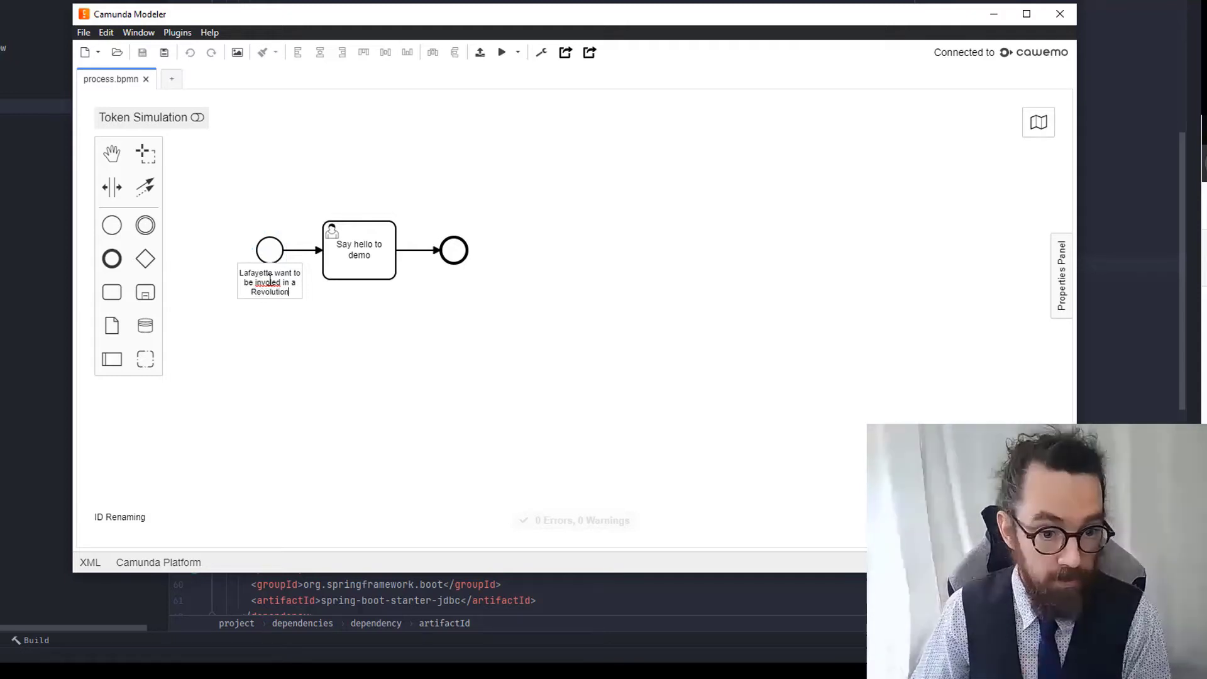
right_click(269, 281)
left_click(220, 352)
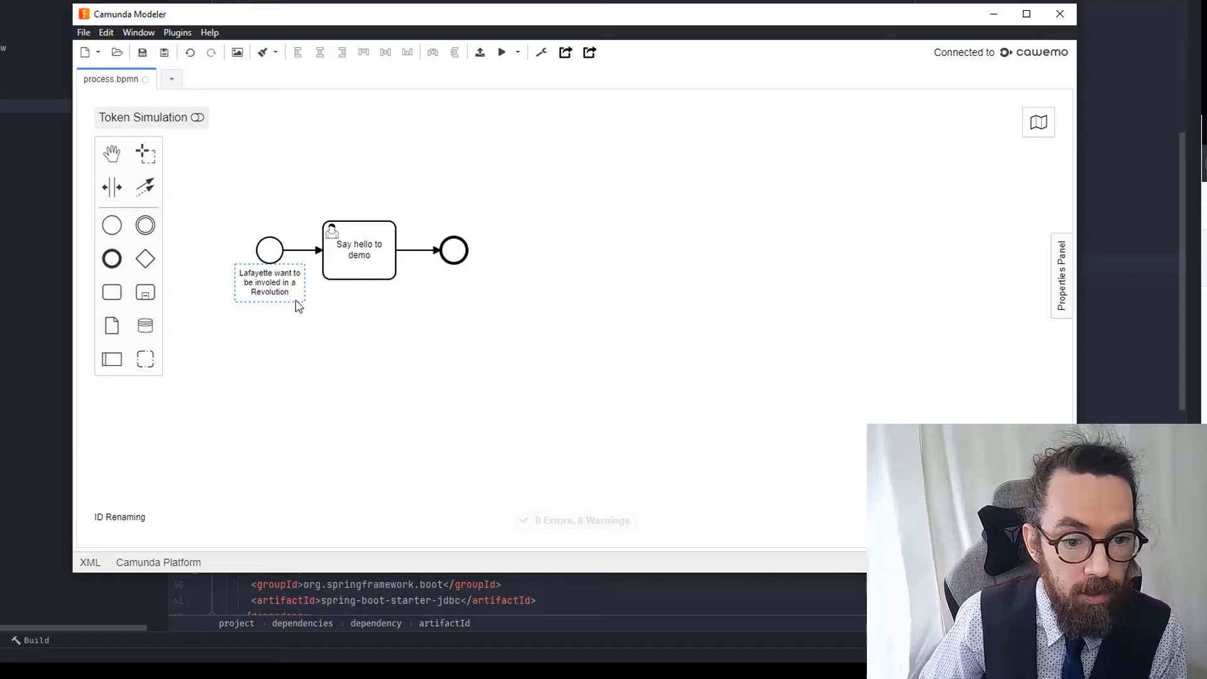
left_click(371, 335)
scroll(355, 297, "up", 2)
left_click_drag(367, 325, 449, 347)
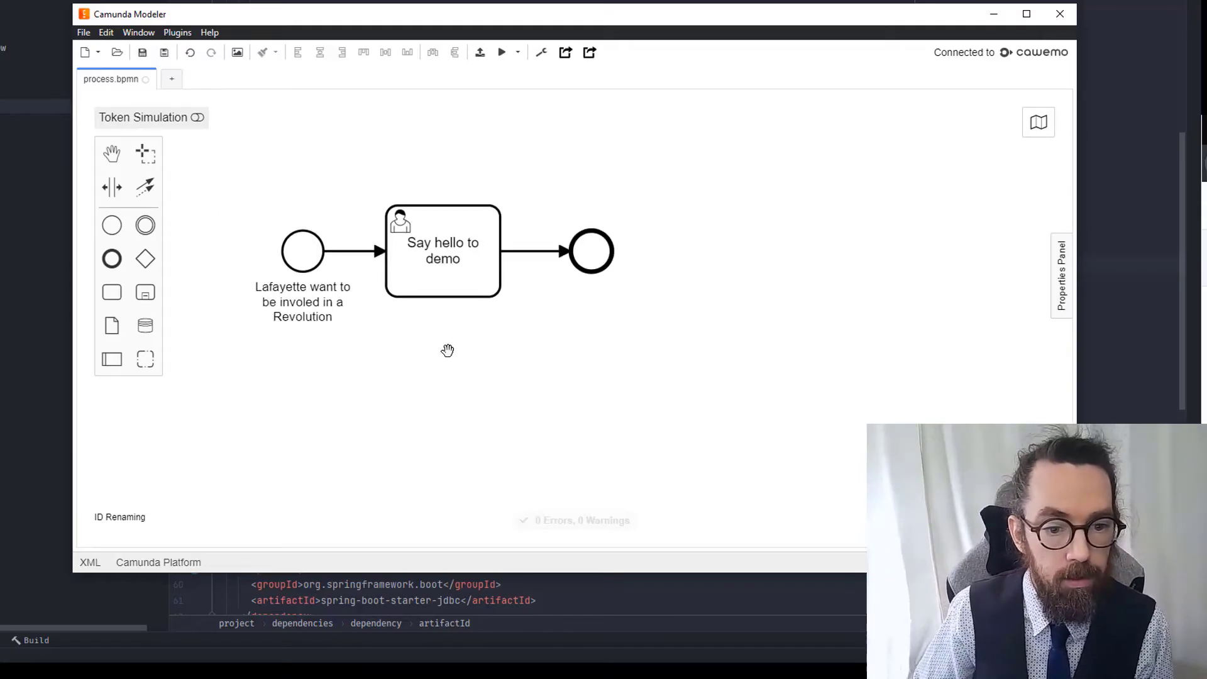
Rename the 'Say hello to demo' task to 'Prepare for Departure'
left_click(393, 264)
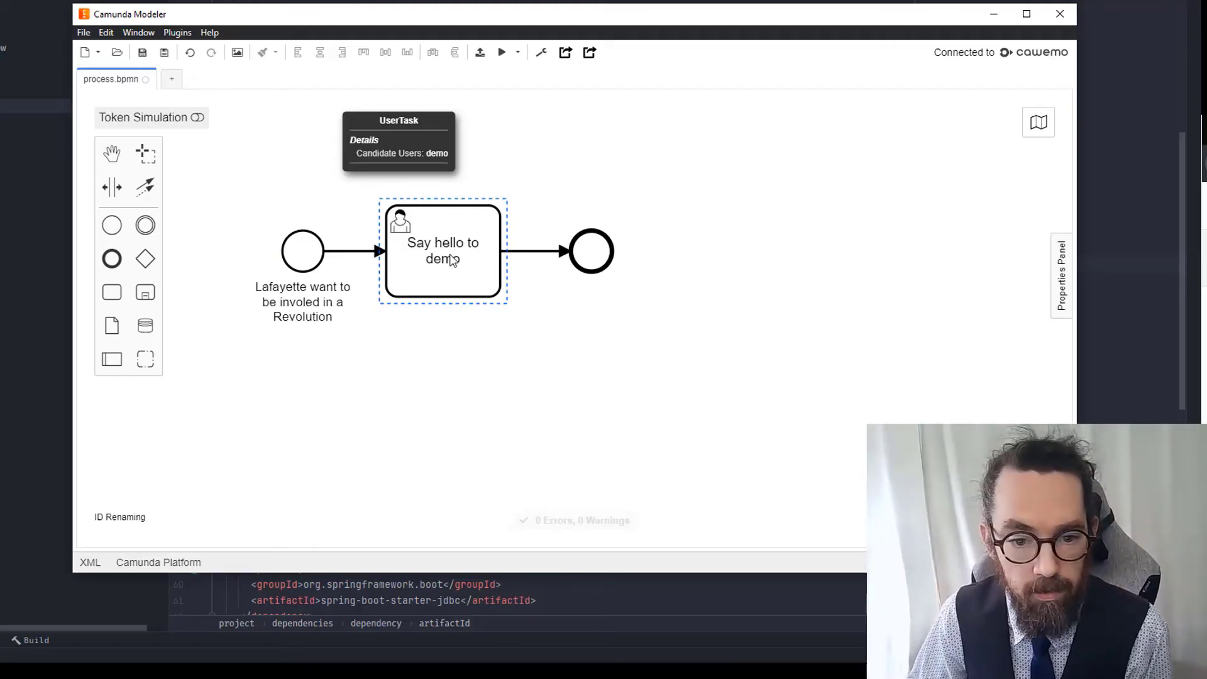
double_click(467, 259)
key("Up")
left_click_drag(467, 258, 379, 236)
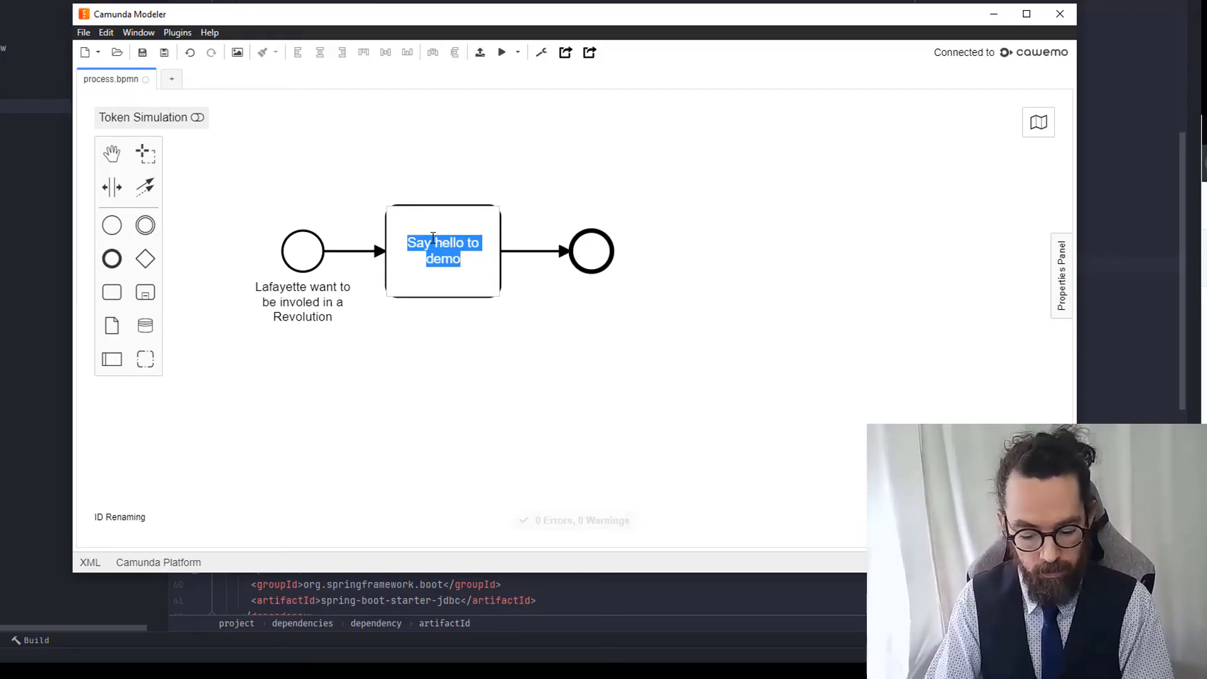
type("Prepare for")
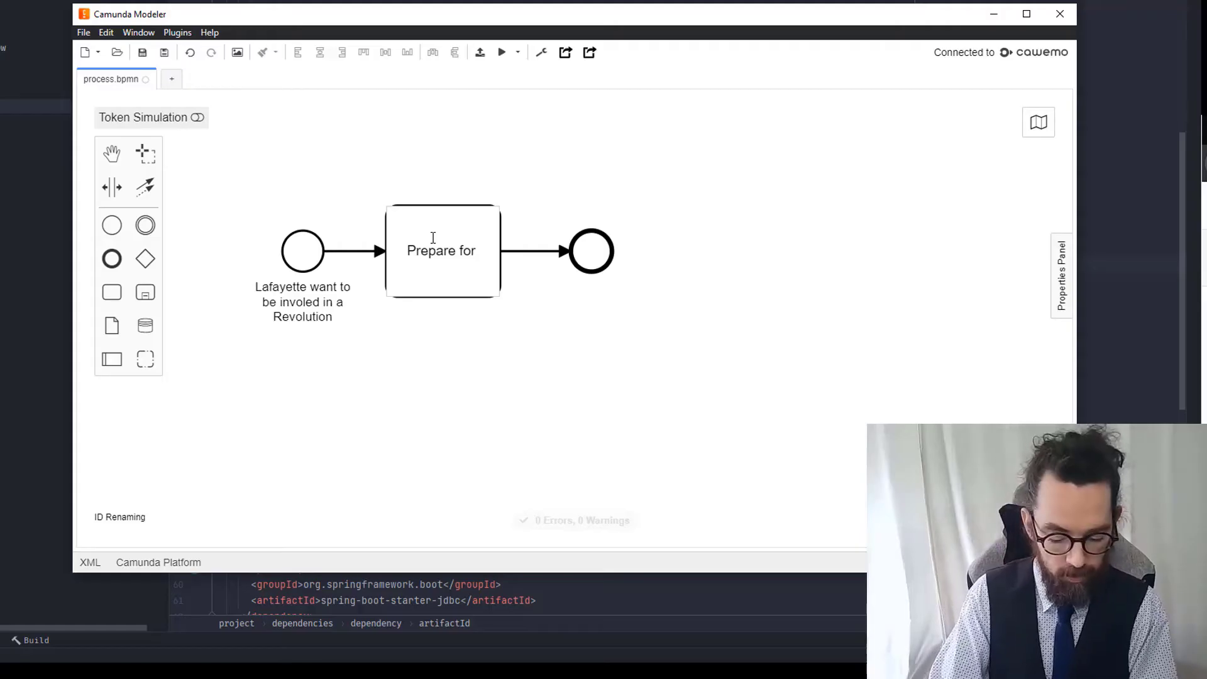
type(" Depaed")
key("BackSpace")
key("BackSpace")
type("r")
key("BackSpace")
key("BackSpace")
type("arture")
key("Return")
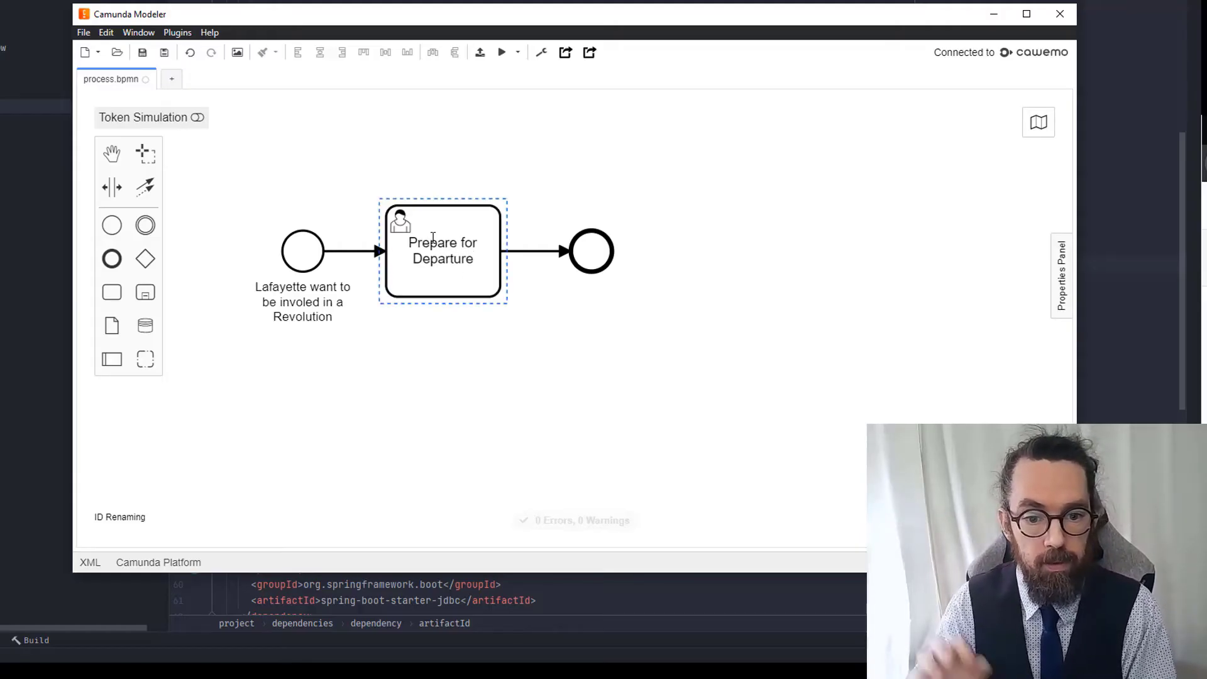
Delete the end event from the diagram
left_click(612, 254)
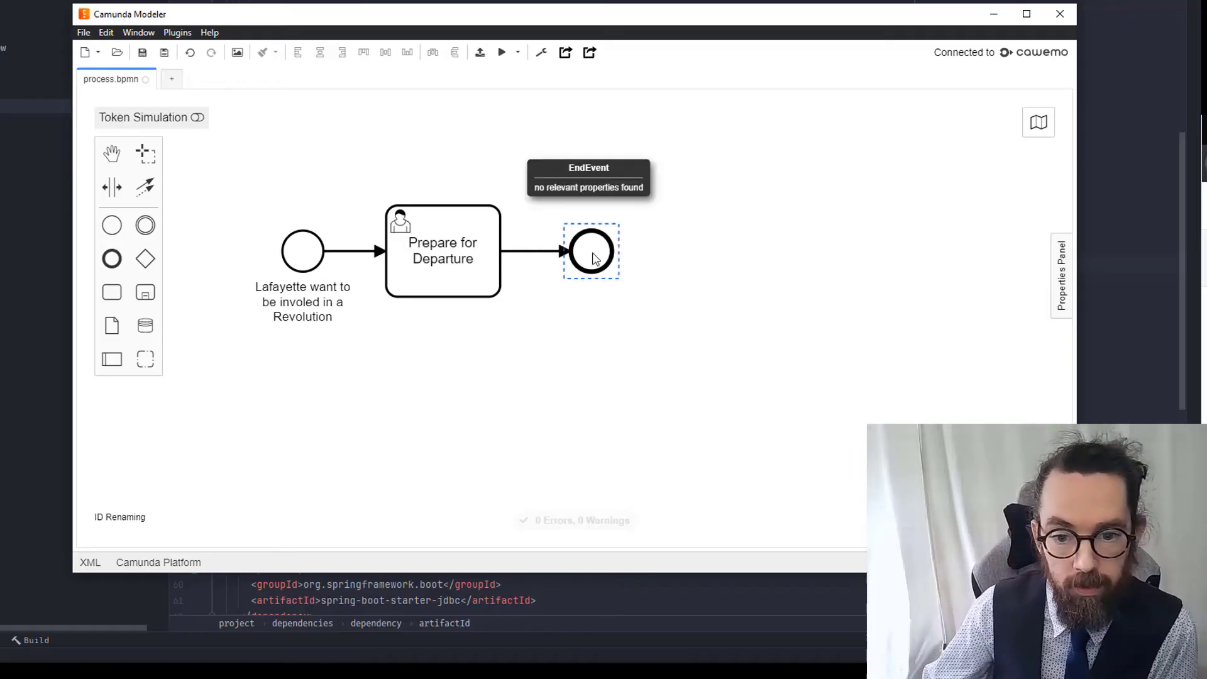
left_click(659, 238)
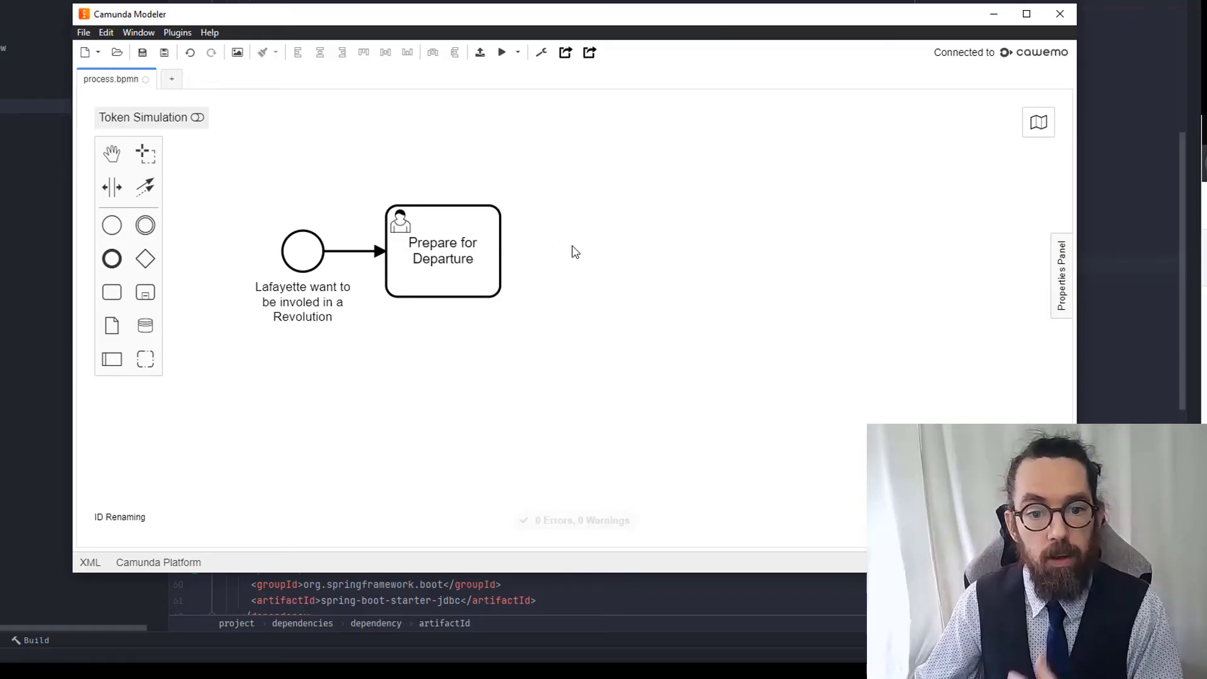
left_click(490, 257)
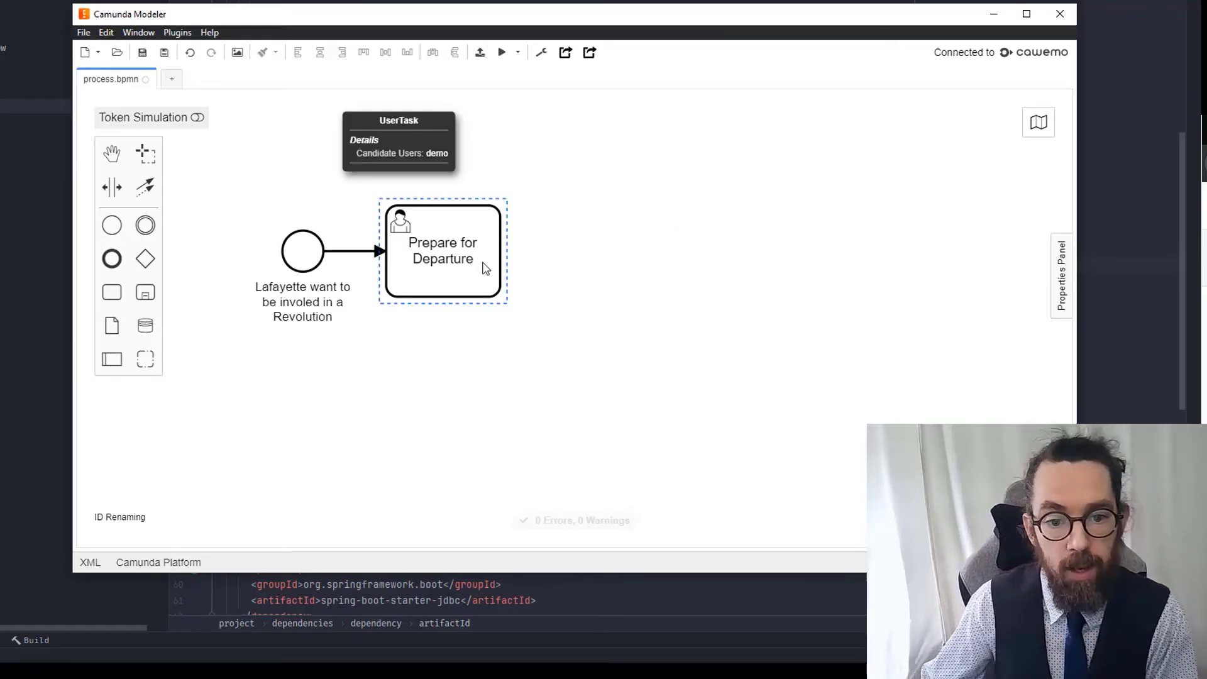
Append a task named 'Get a Taxi' after Prepare for Departure and make it a User Task
left_click(501, 232)
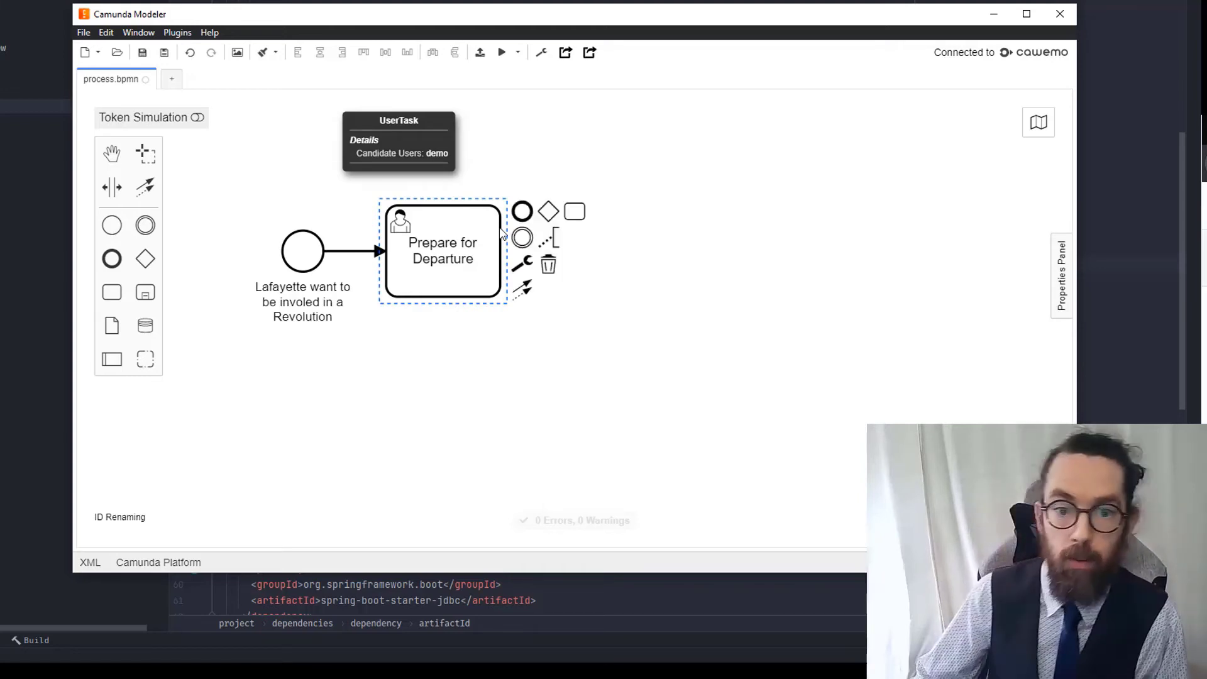
left_click(575, 212)
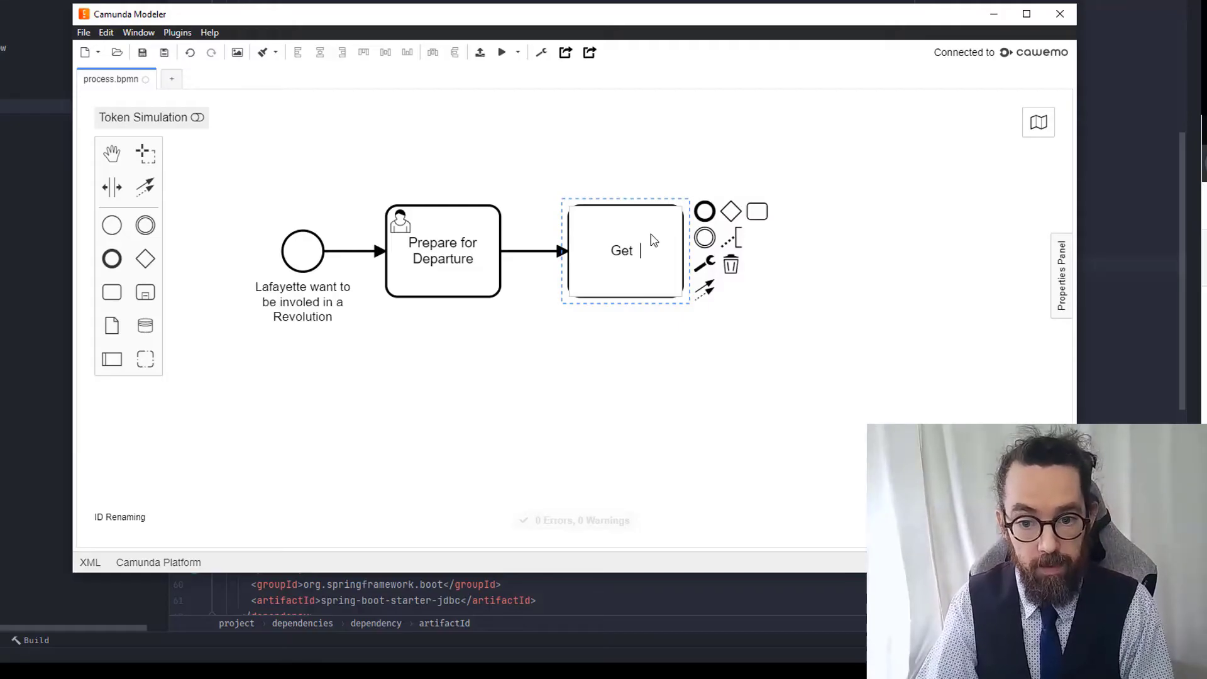
type("a Taxi")
key("Return")
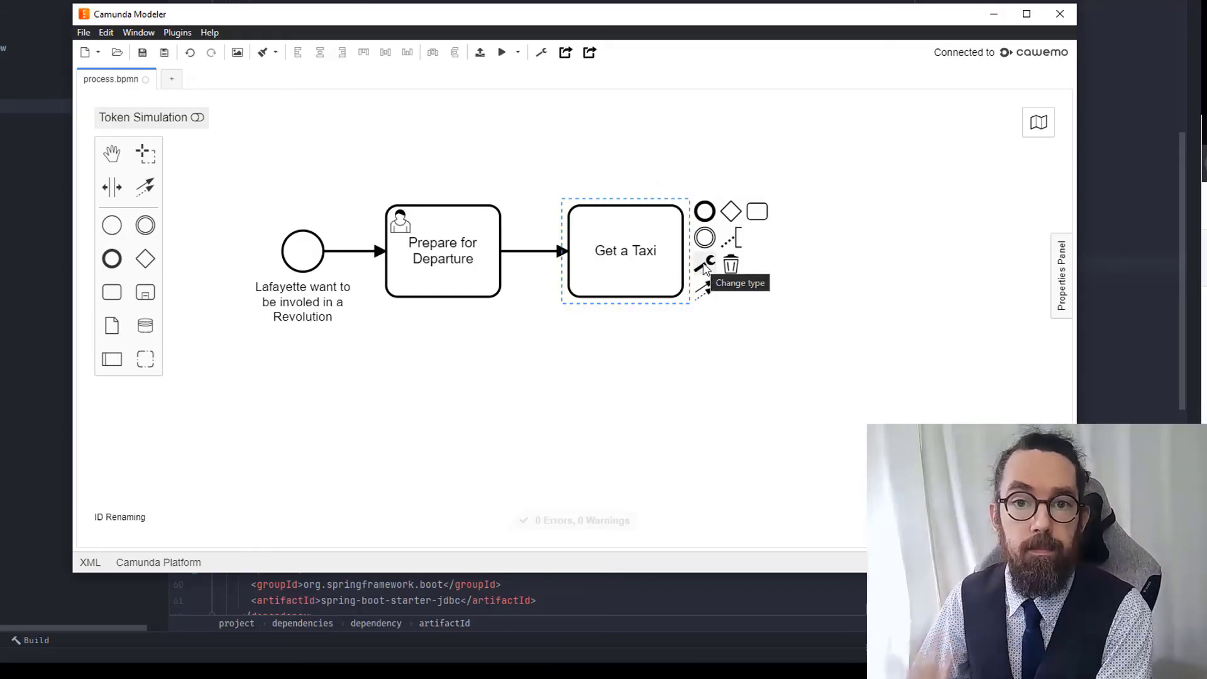
left_click(705, 269)
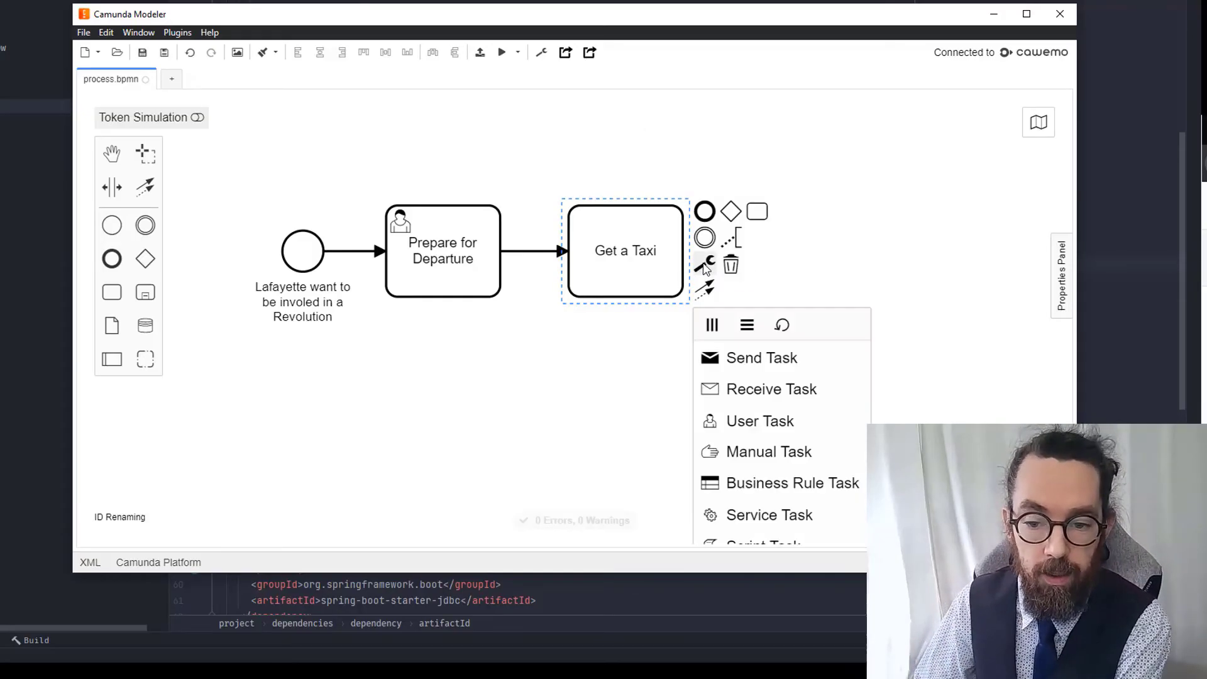
left_click(744, 421)
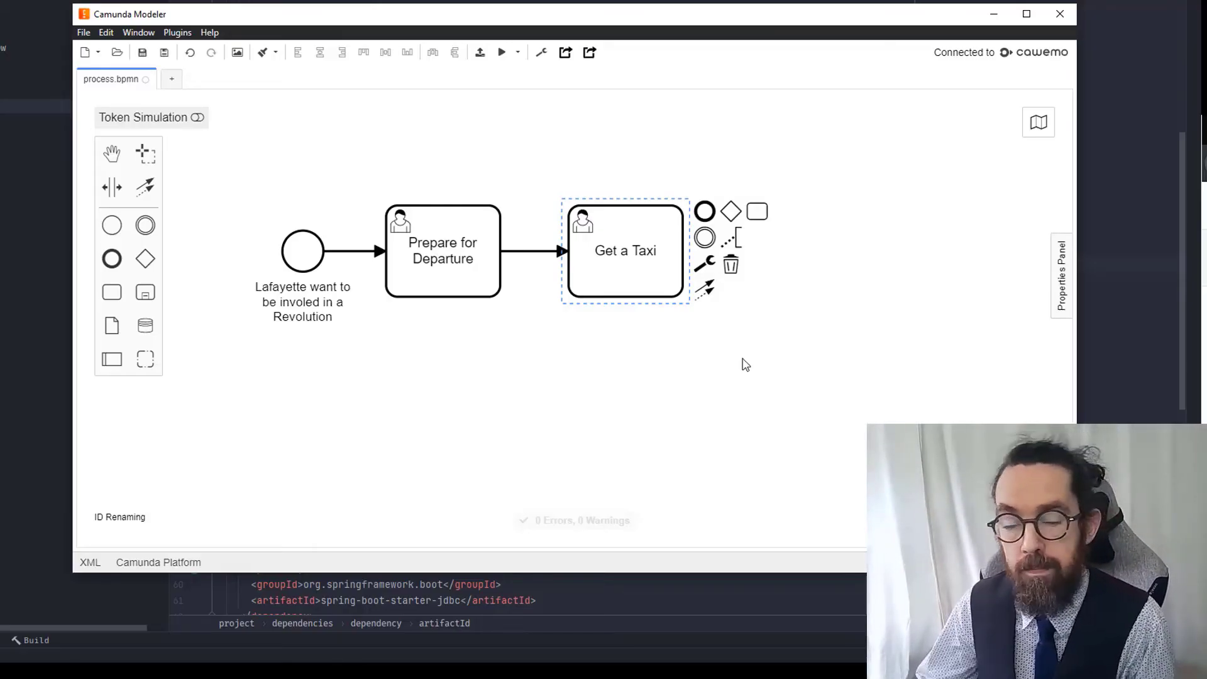
Append an 'Overthrow the monarchy' user task after Get a Taxi
left_click(757, 213)
type("O")
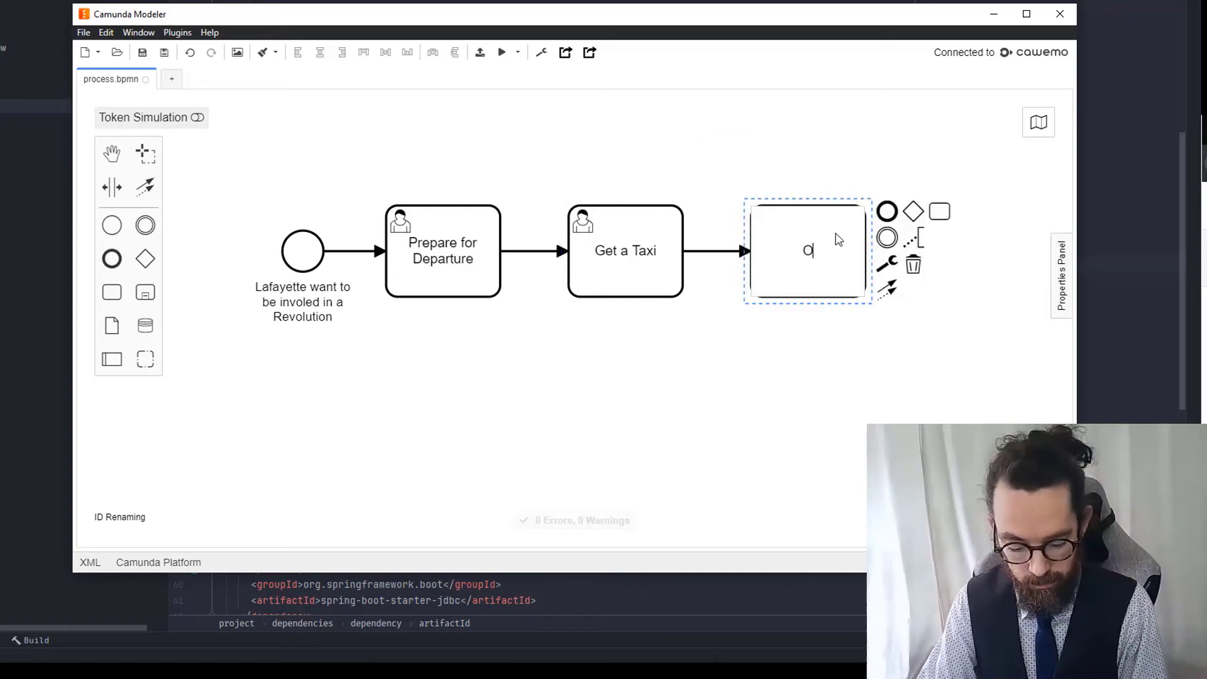
type("verthrow the monarchey")
key("BackSpace")
key("BackSpace")
type("y")
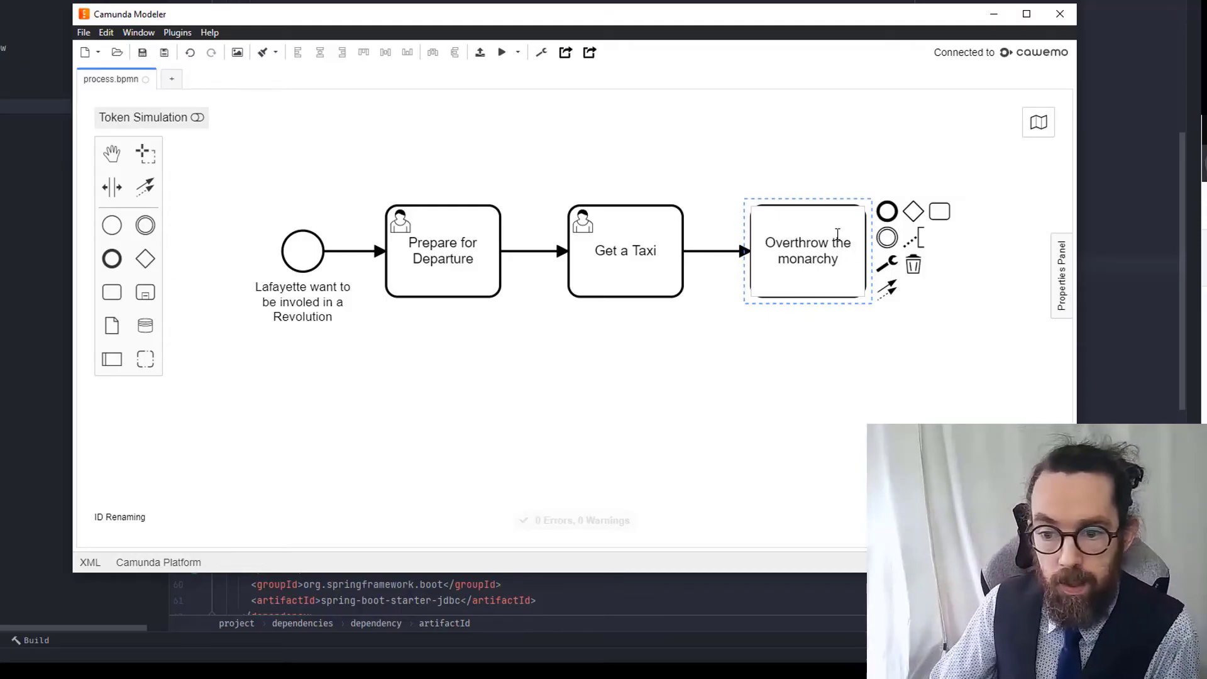
key("Return")
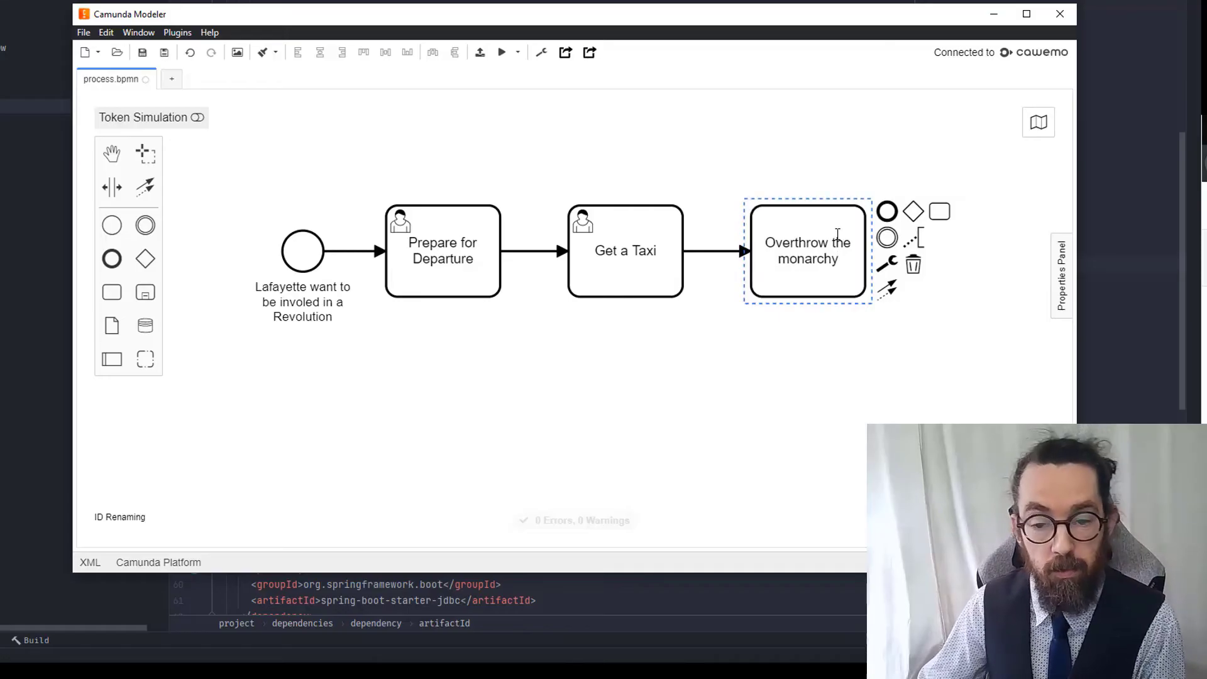
left_click(887, 263)
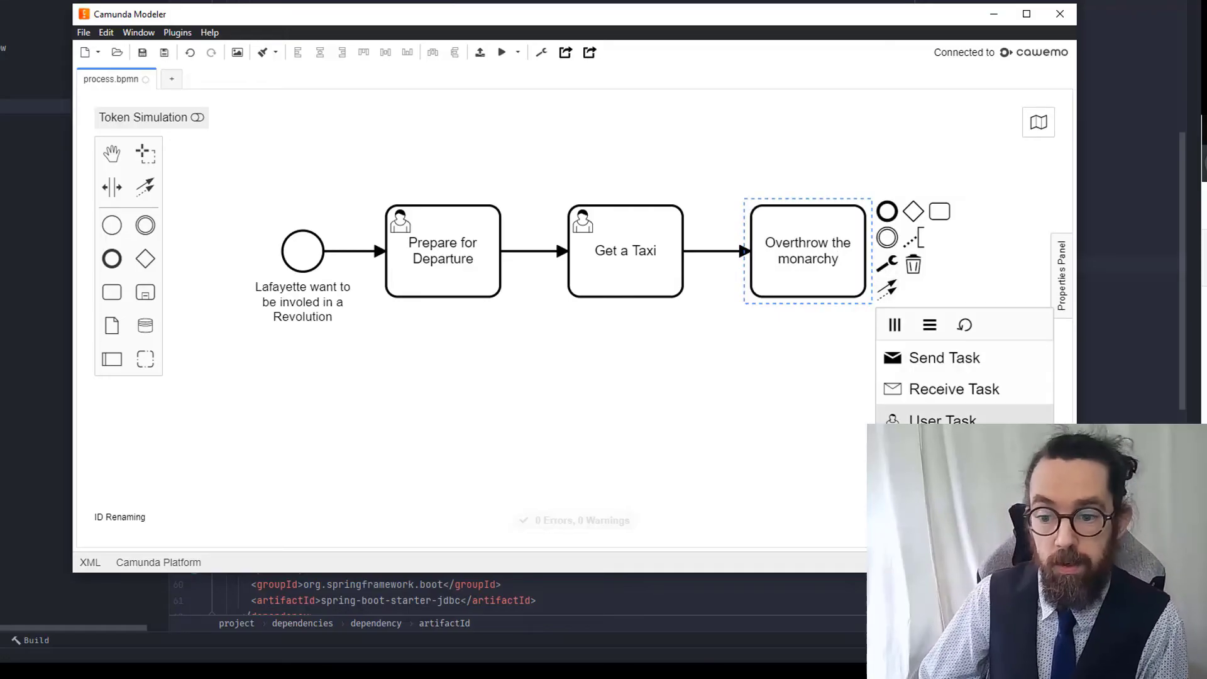
left_click(910, 415)
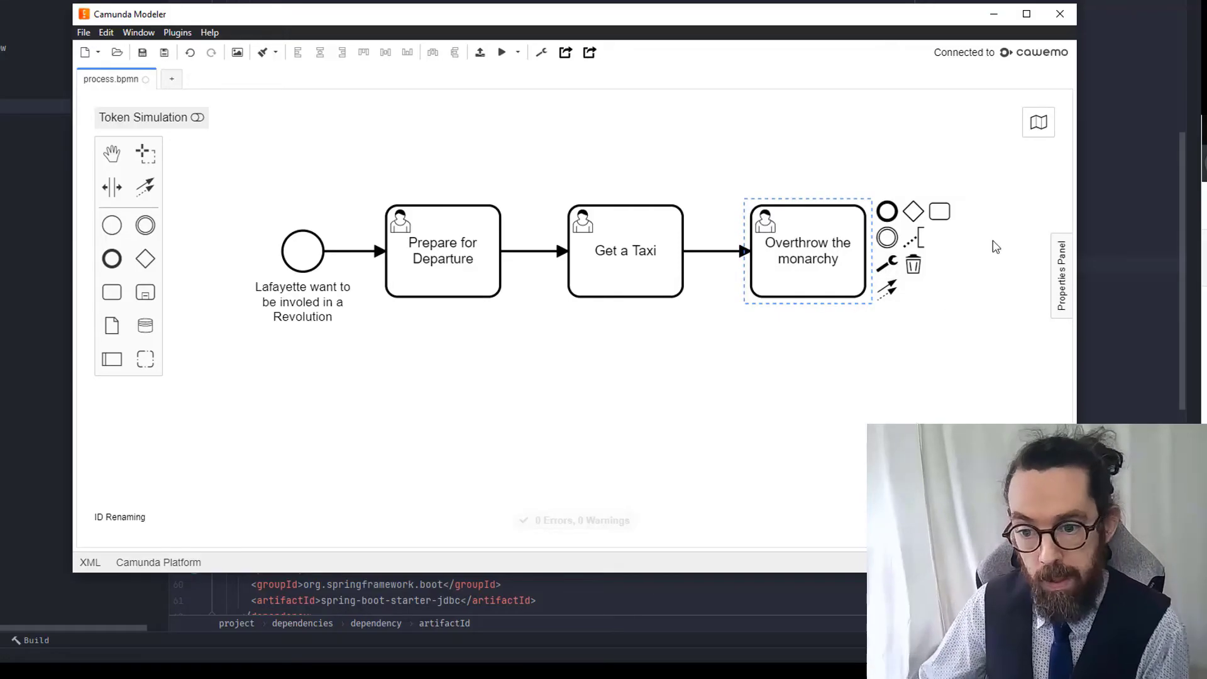
Append an end event labelled 'Lafayette has helped a revolution' and save the diagram
left_click(887, 212)
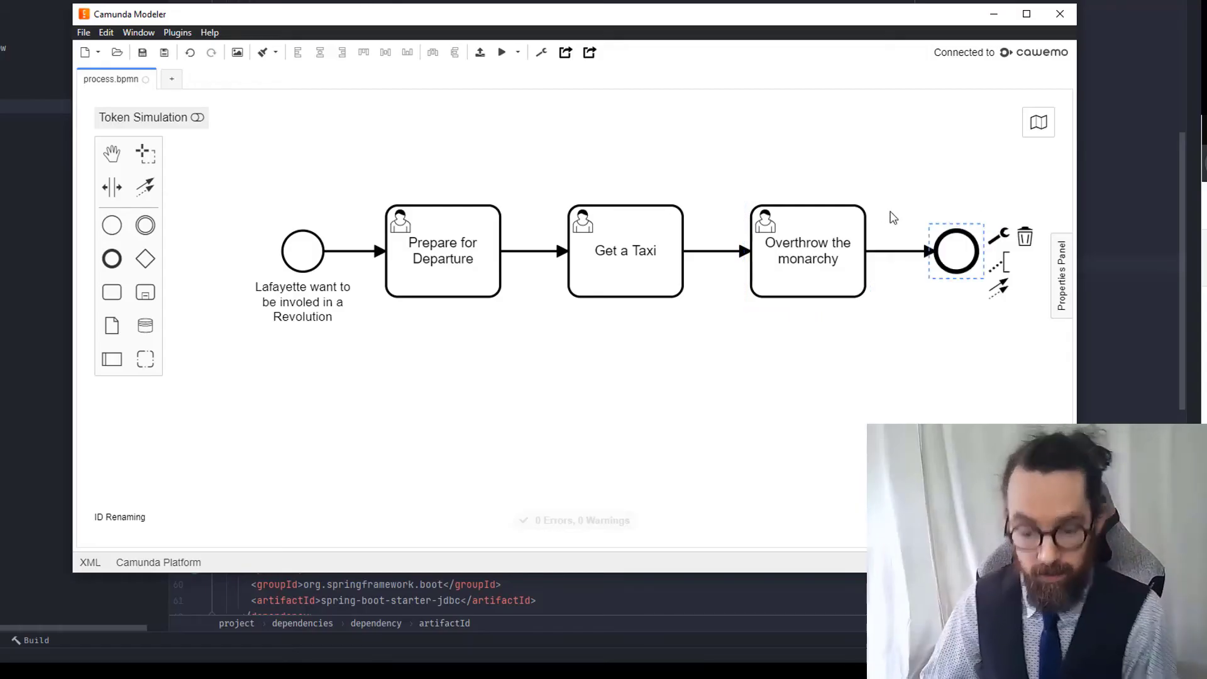
type("eLa")
type("aye")
type("tte")
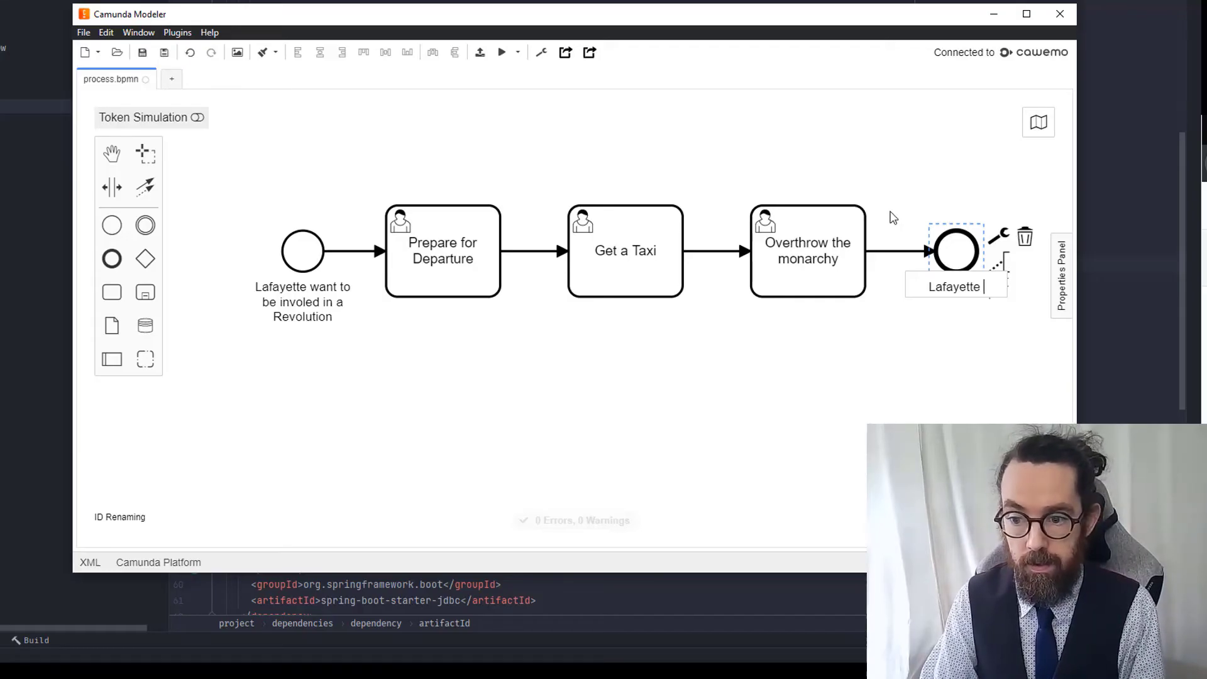
type("has ")
type("e")
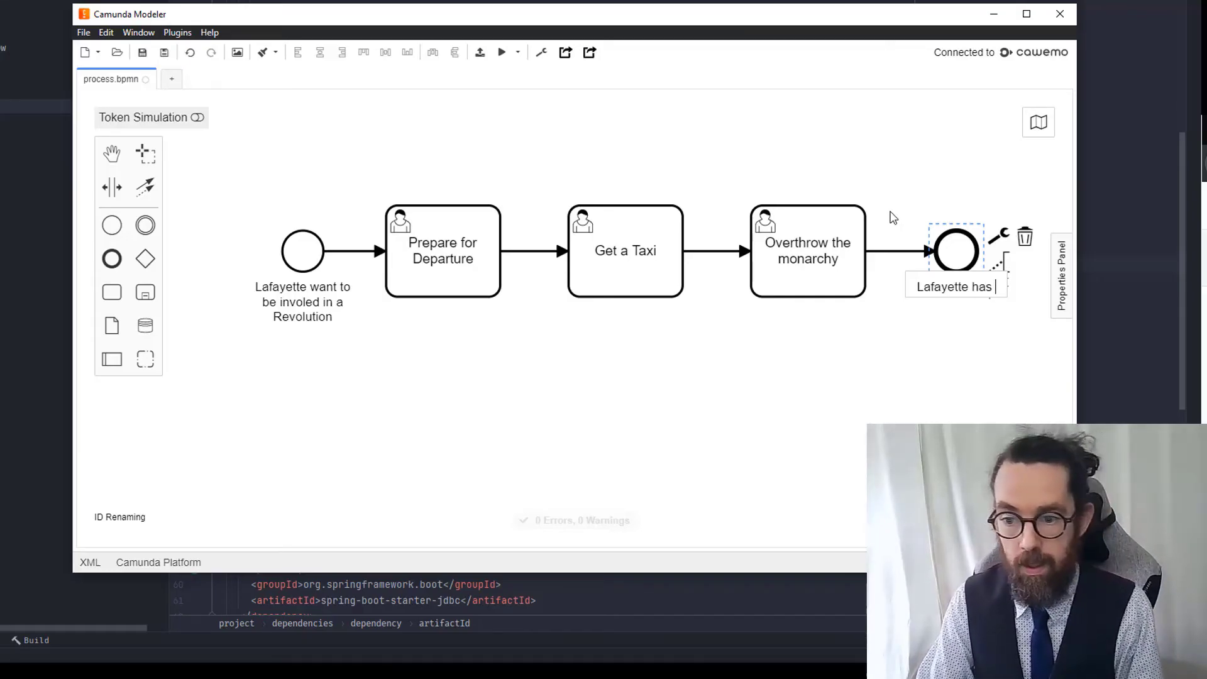
type("njoyed")
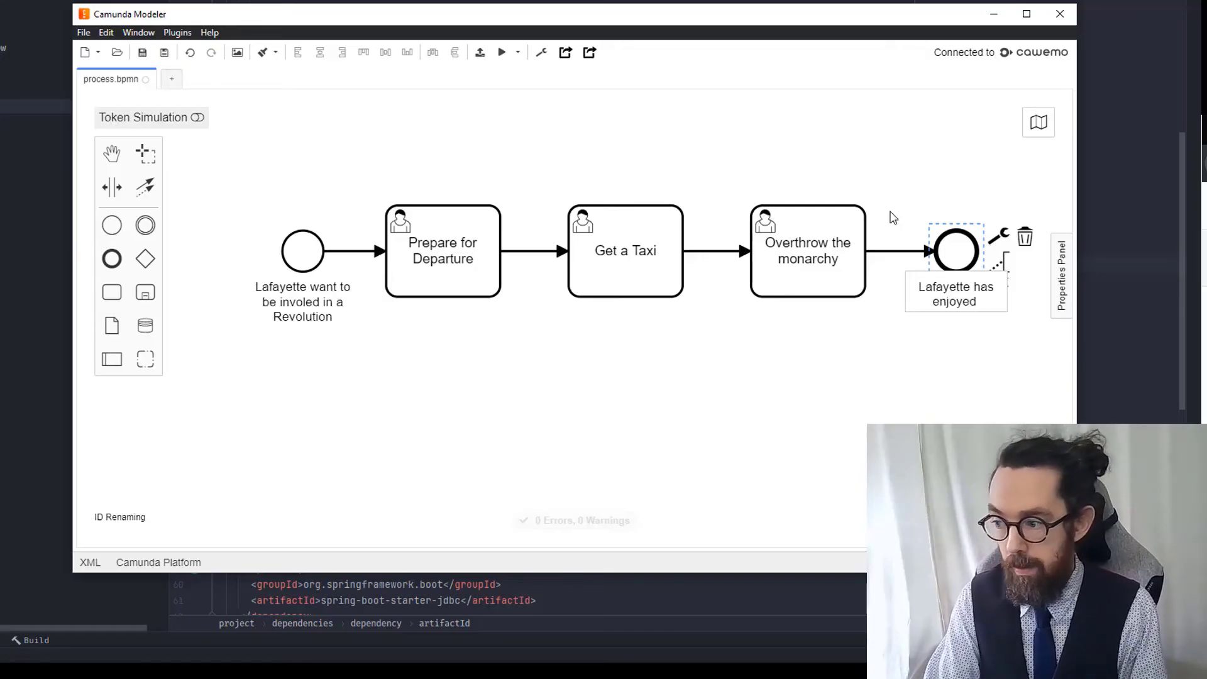
key("BackSpace")
key("BackSpace")
key("BackSpace")
key("BackSpace")
key("BackSpace")
key("BackSpace")
key("BackSpace")
key("BackSpace")
type("gi")
key("BackSpace")
key("BackSpace")
type("he")
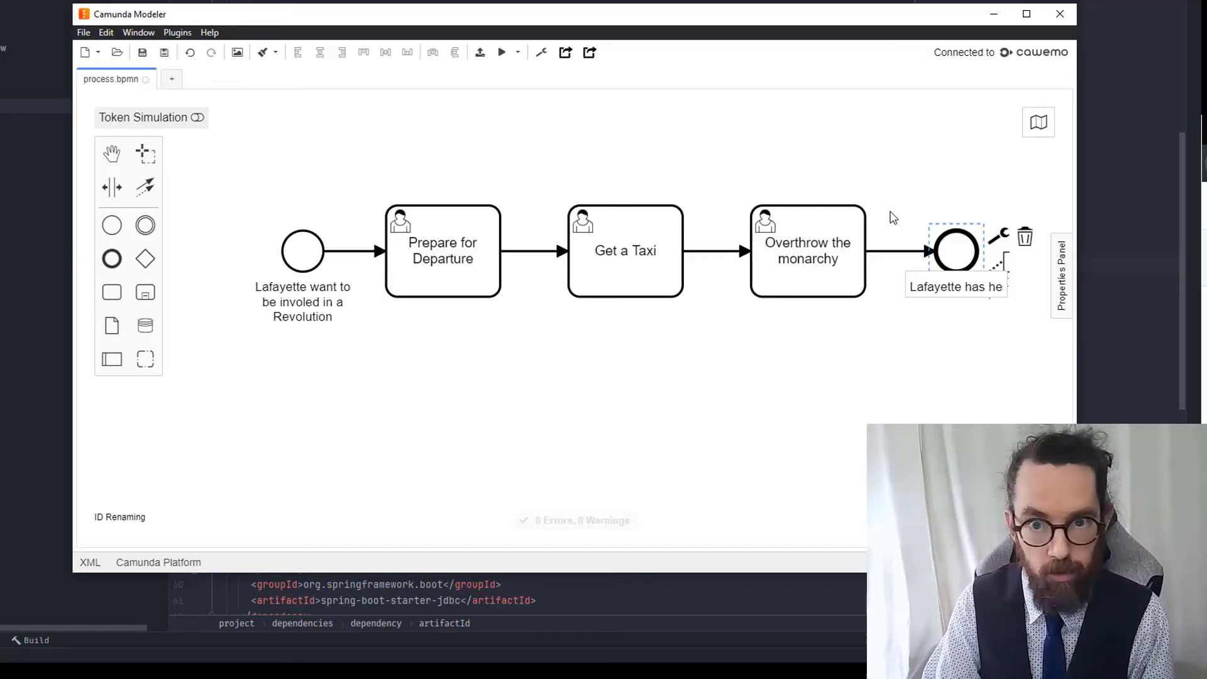
type("lped ")
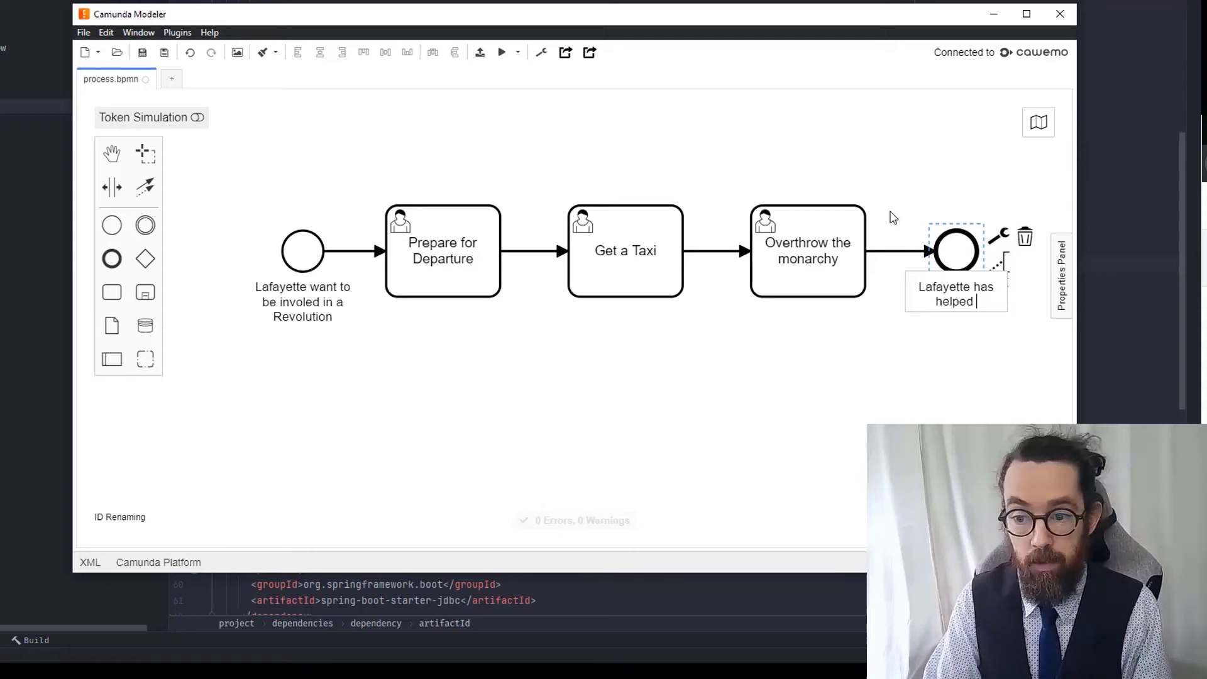
type("a revolution")
key("Return")
left_click(773, 394)
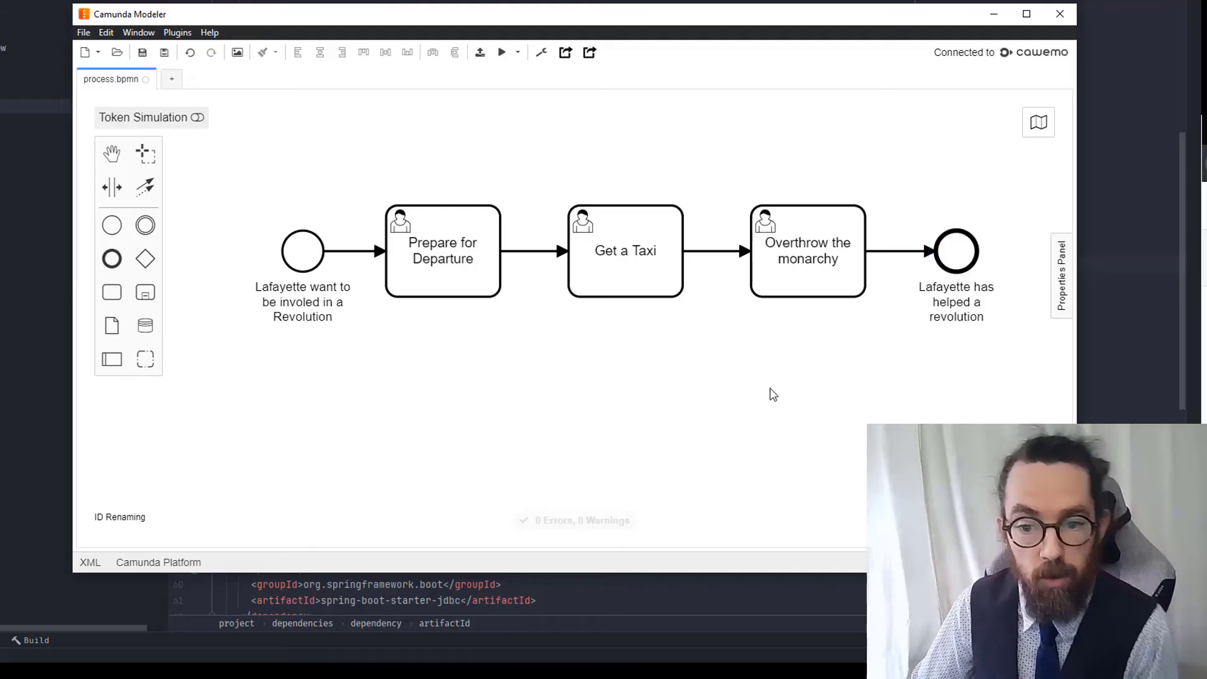
left_click(144, 54)
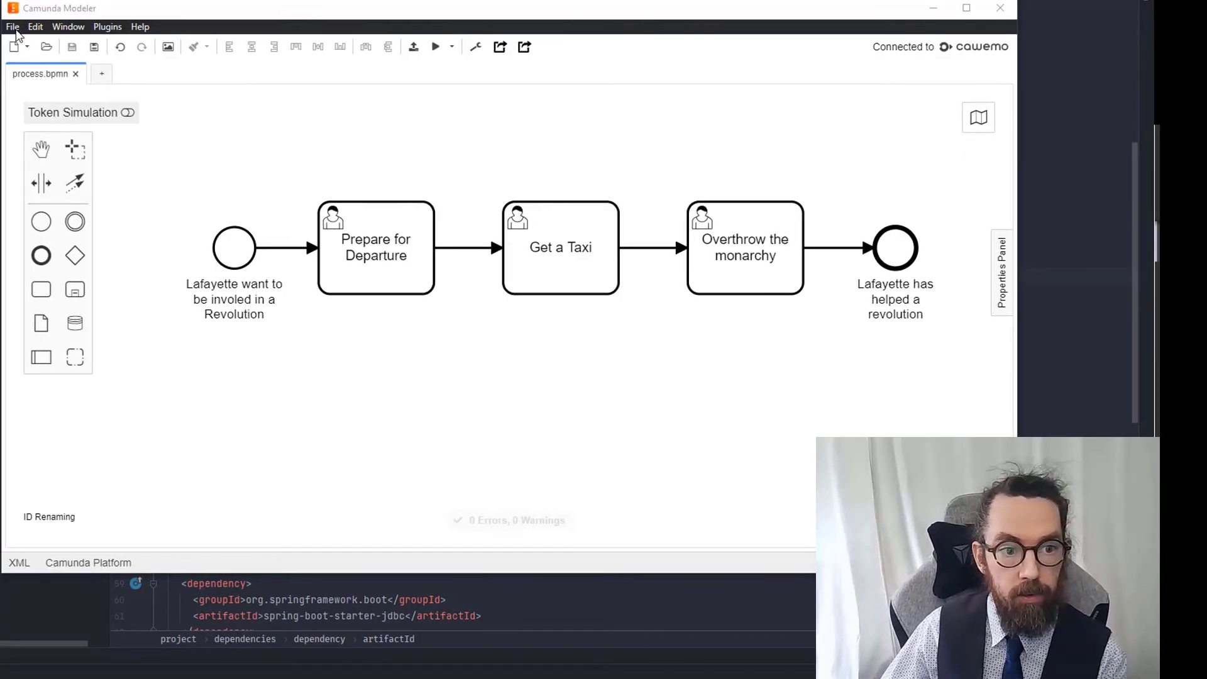
Create a new Camunda form, form_4.form, and drag a Text Field onto it
left_click(15, 27)
mouse_move(37, 45)
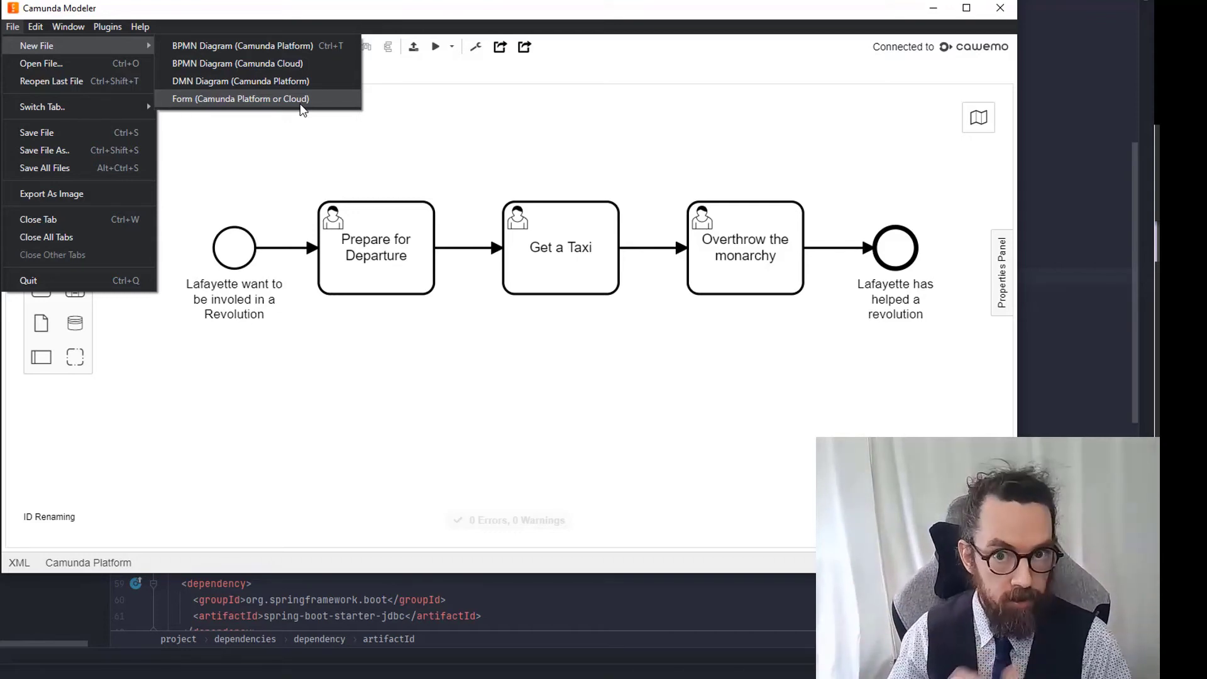
left_click(302, 101)
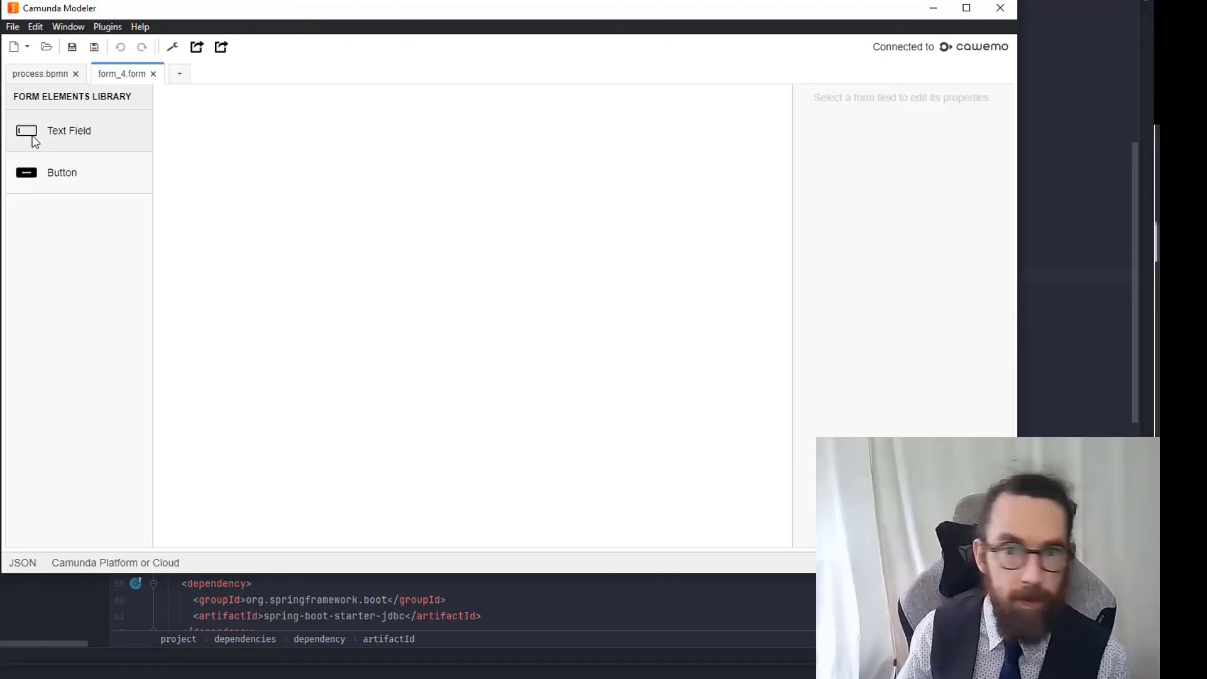
left_click_drag(49, 137, 332, 162)
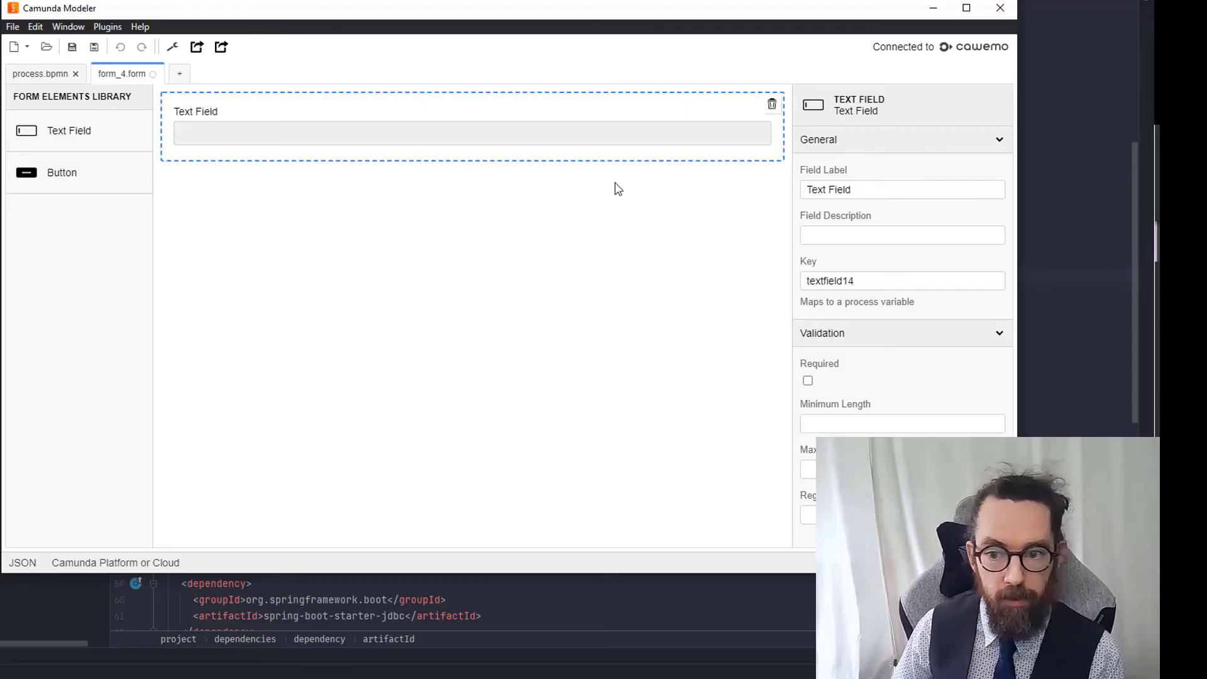
Label the text field 'Pack Cash' with description 'How much cash do you want to bring?'
triple_click(888, 185)
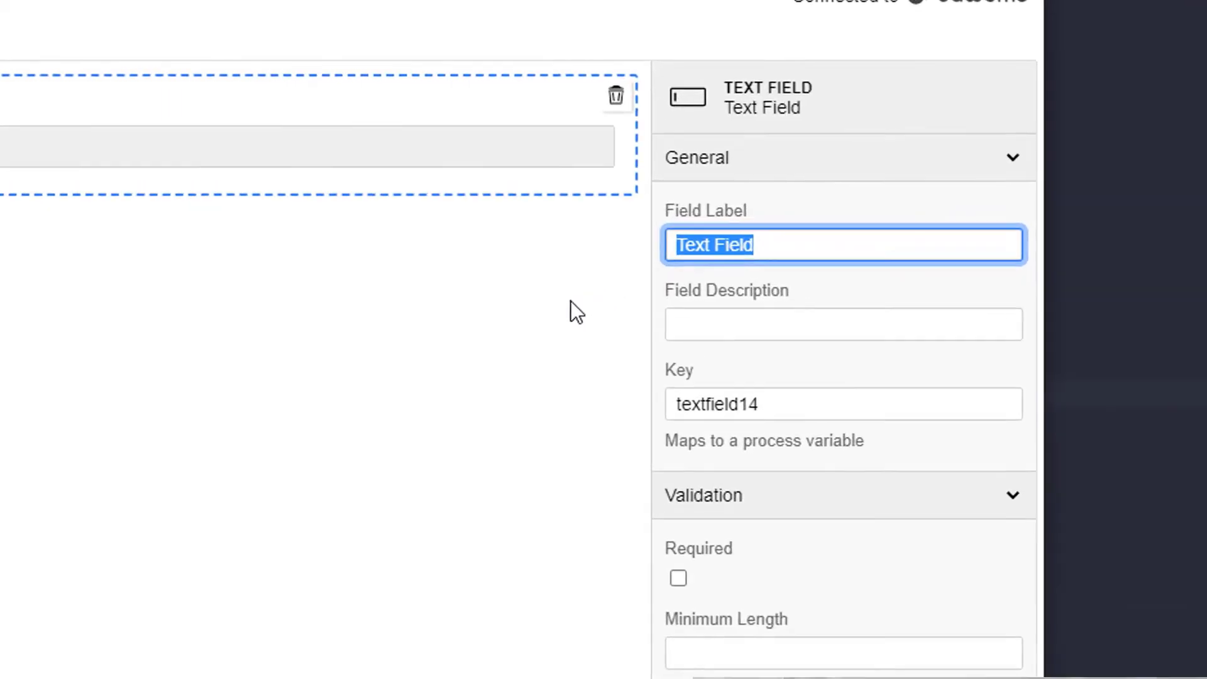
key("BackSpace")
type("Pack Cash")
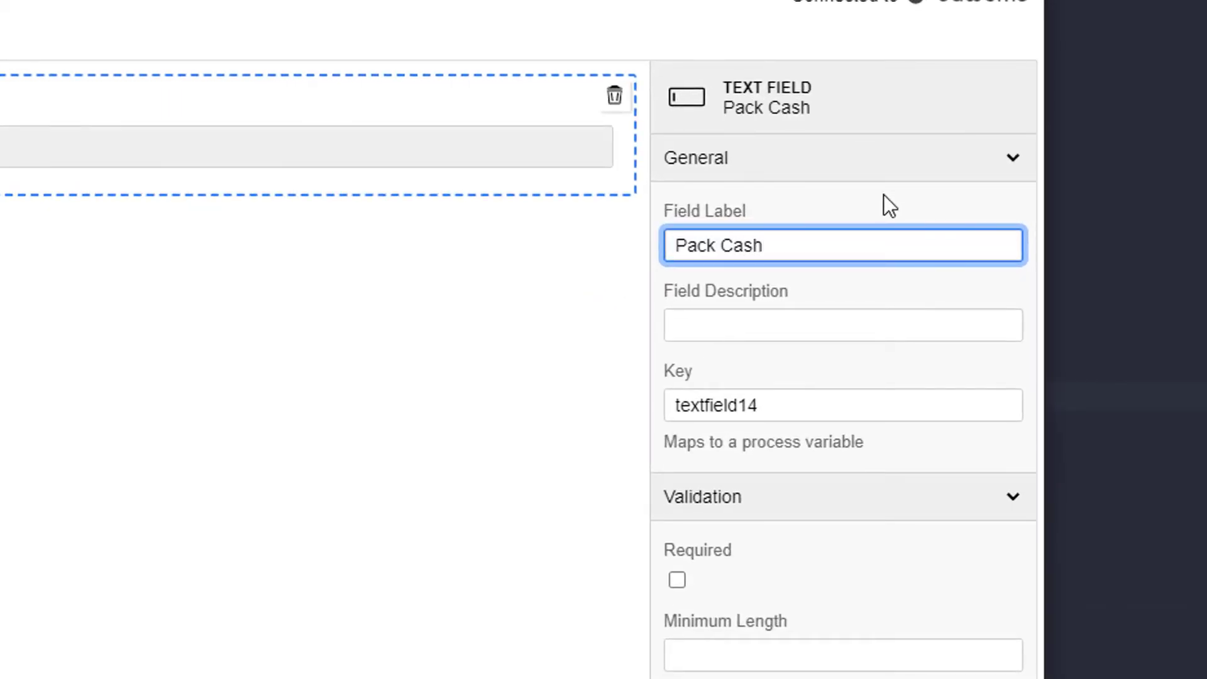
left_click(734, 311)
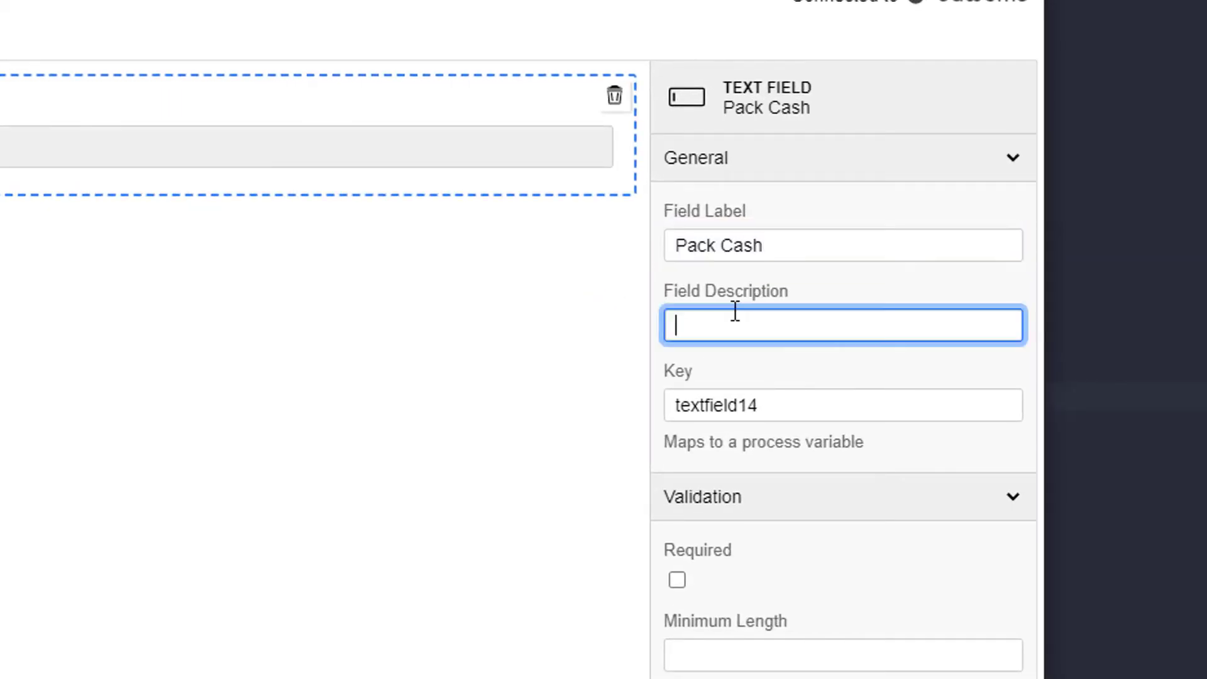
type("How much cash do you want to bring?")
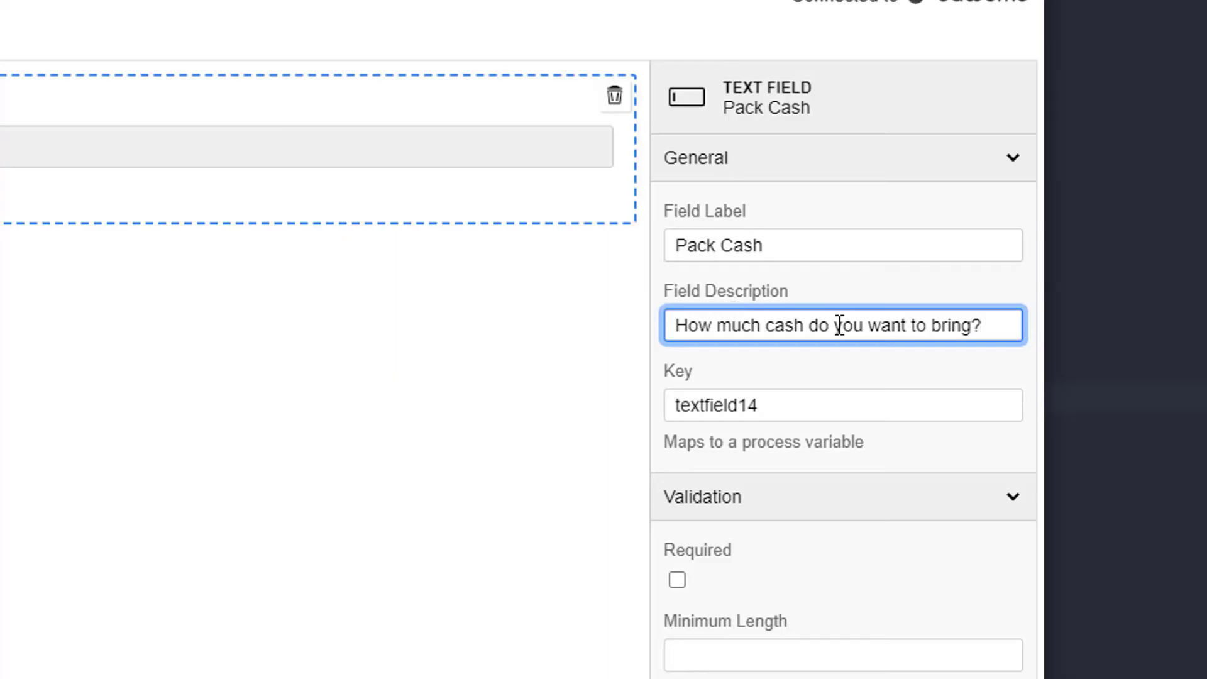
left_click(769, 247)
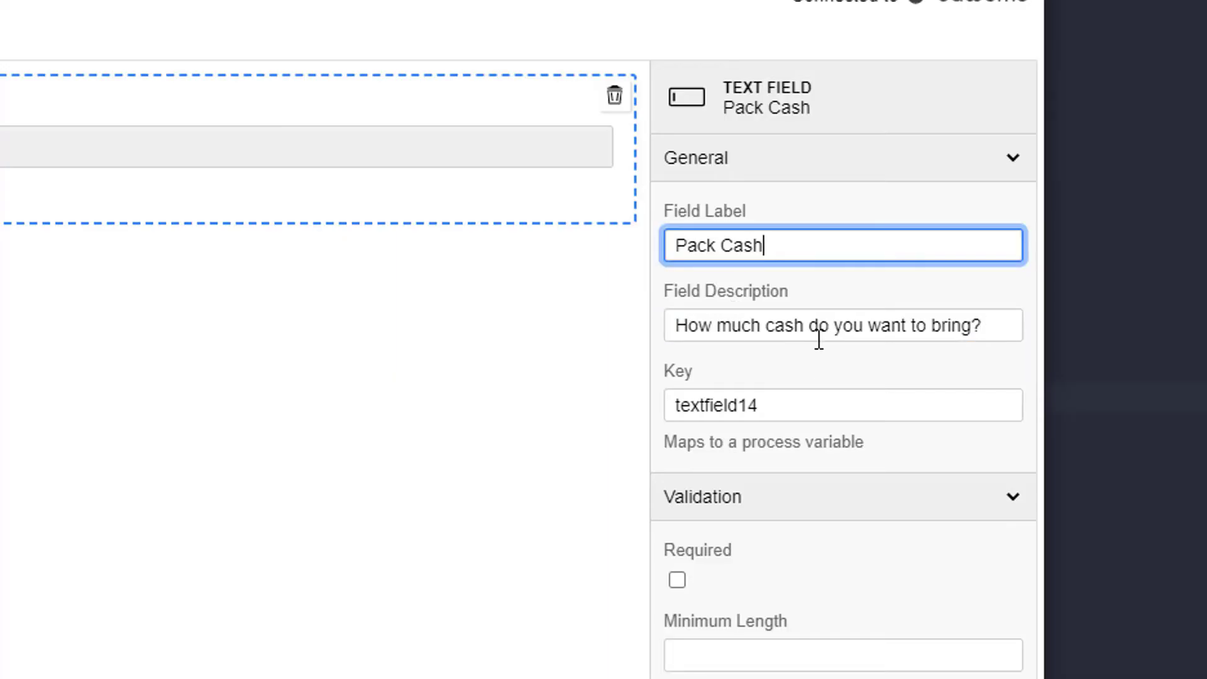
Set the key to money, mark it required, and paste the decimal regex pattern
left_click_drag(809, 406, 652, 386)
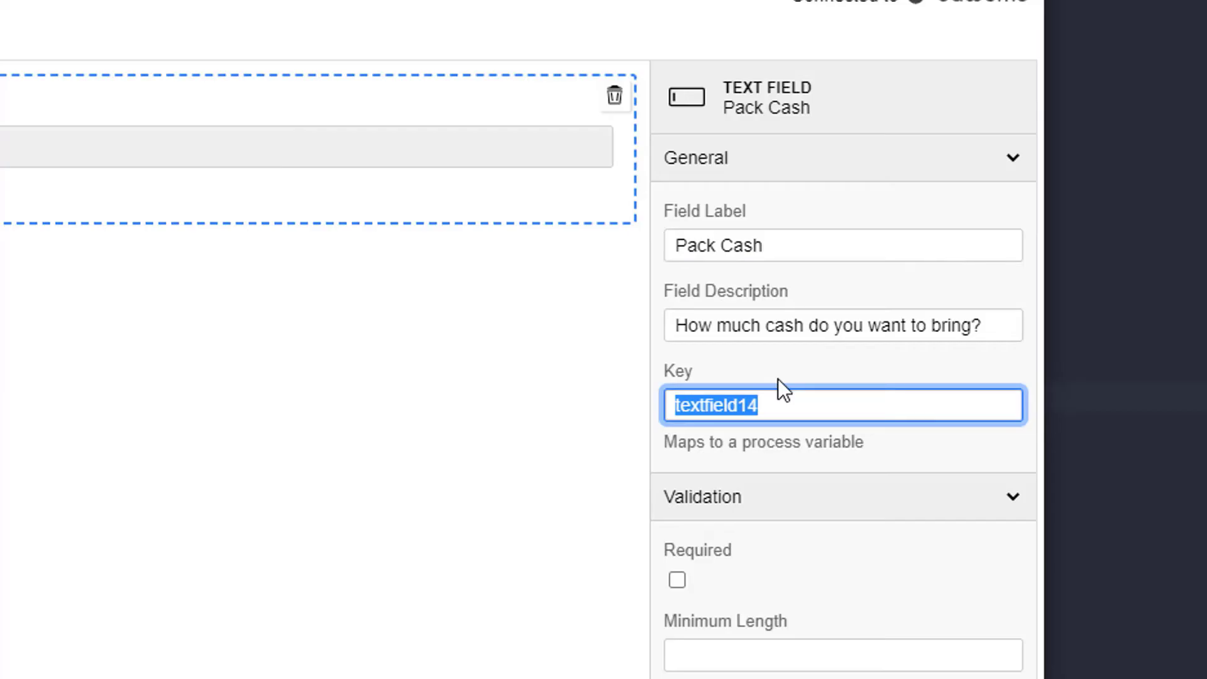
type("money")
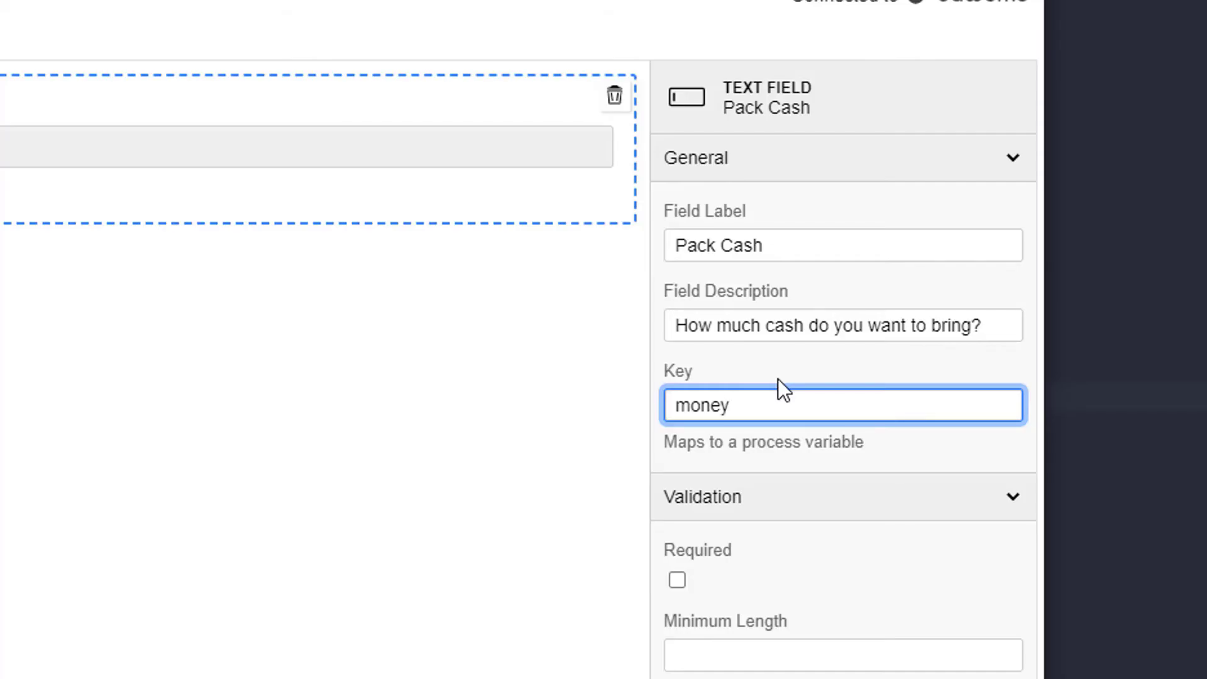
left_click(676, 582)
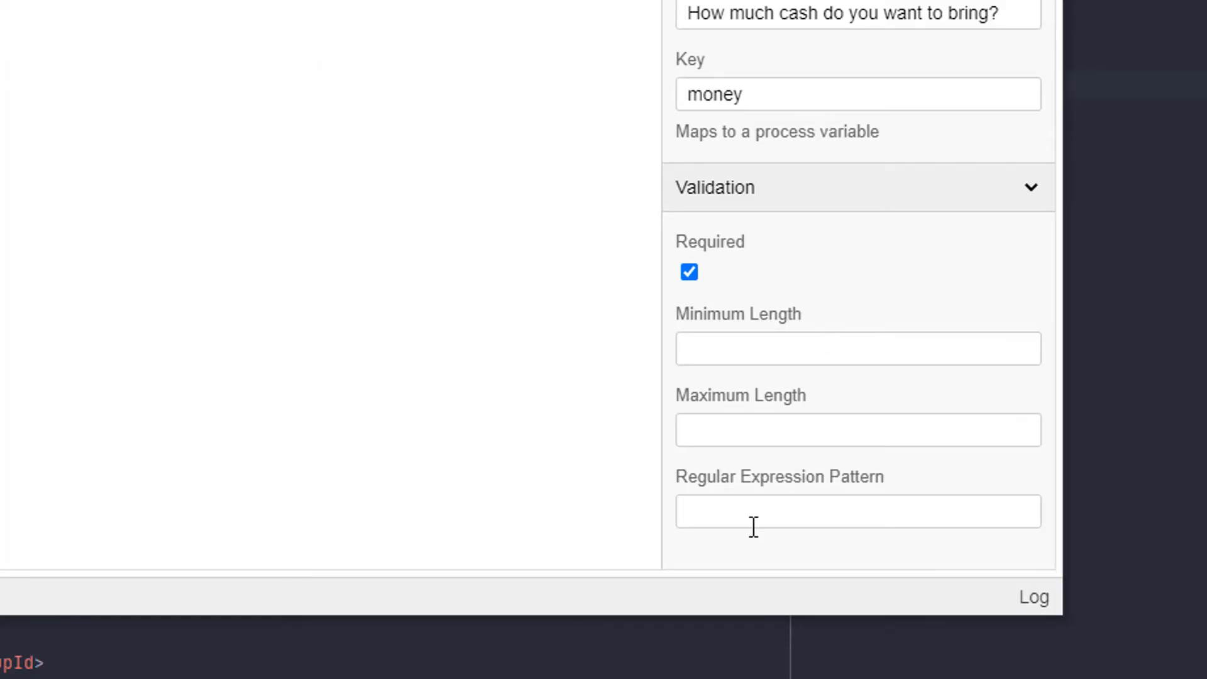
left_click(753, 525)
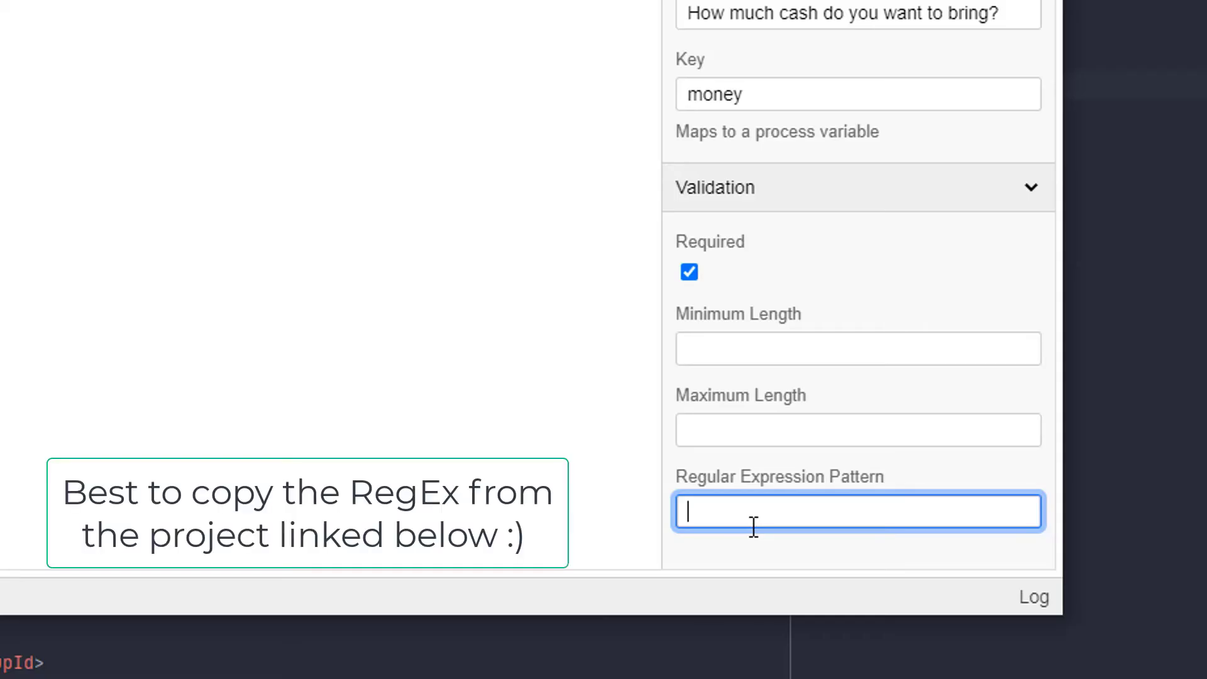
key("ctrl+v")
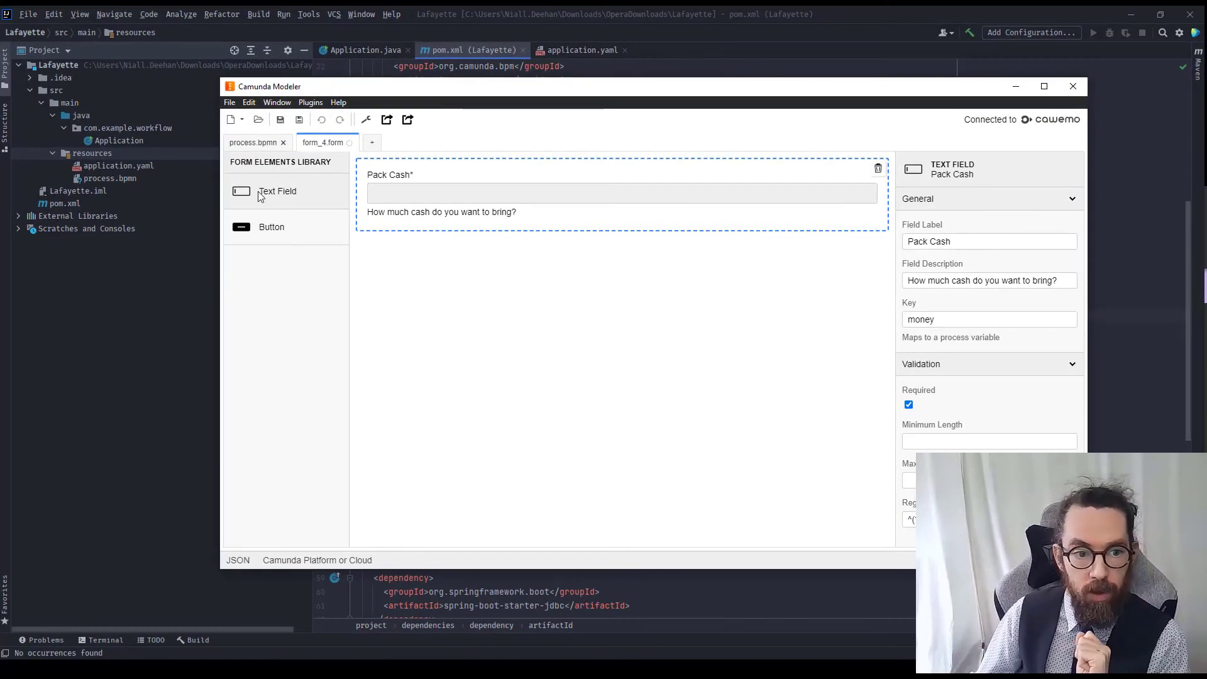
Add a second text field labelled 'Where are you headed?' with description 'Country you are going to'
mouse_move(260, 196)
left_mouse_down()
mouse_move(471, 242)
mouse_move(571, 309)
mouse_move(686, 312)
left_mouse_up()
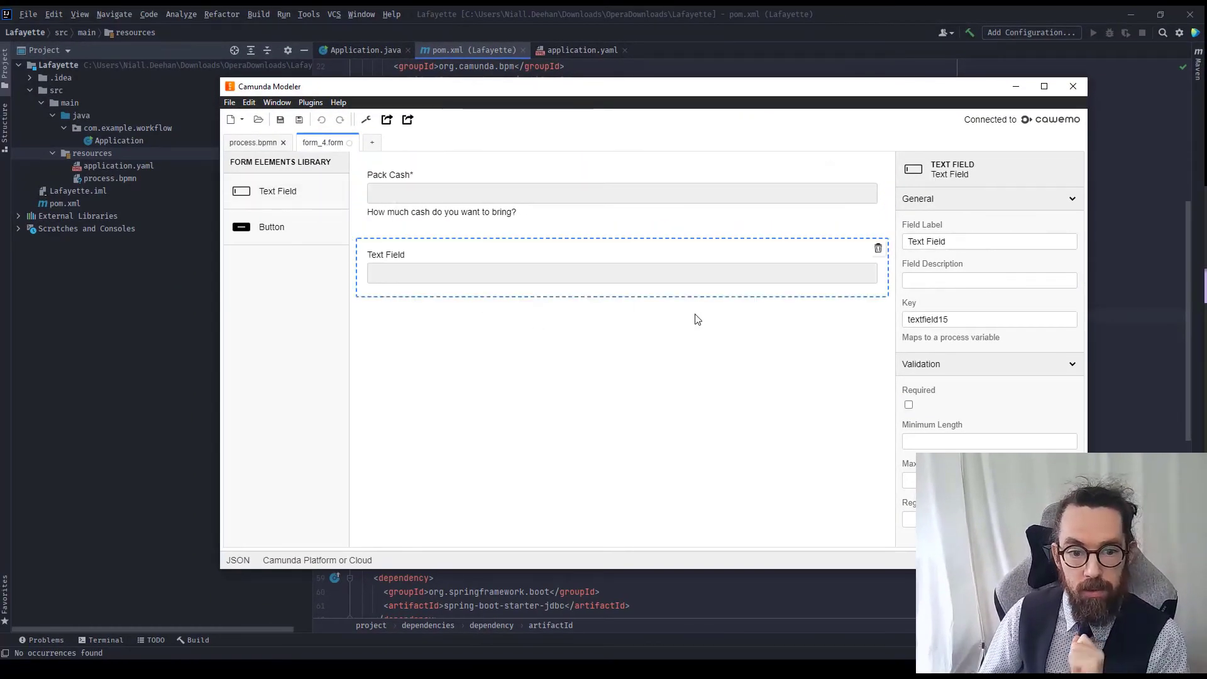
triple_click(956, 241)
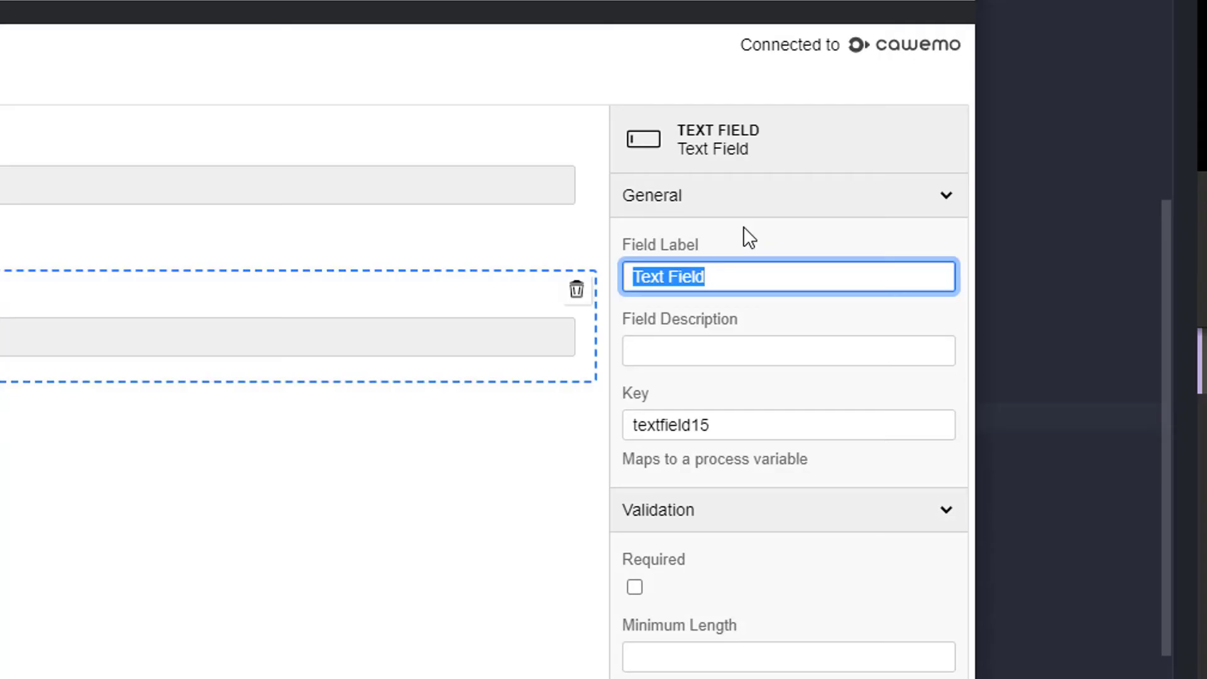
type("L")
key("BackSpace")
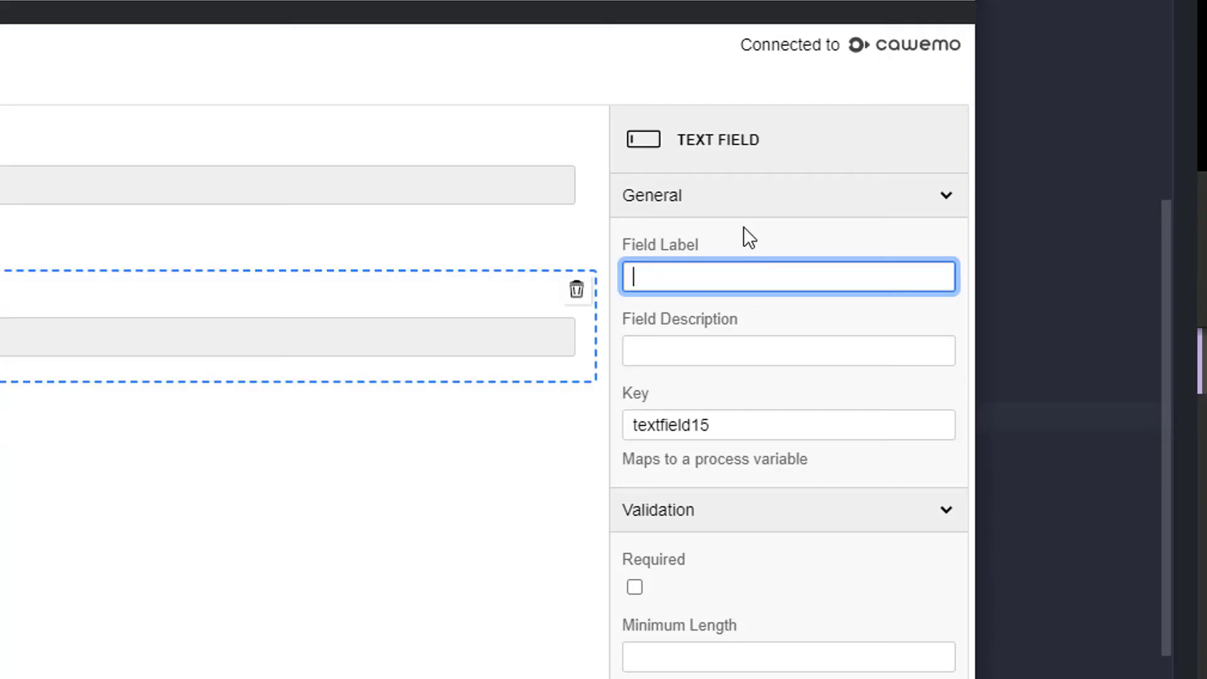
type("Where are you He")
key("BackSpace")
key("BackSpace")
type("headed")
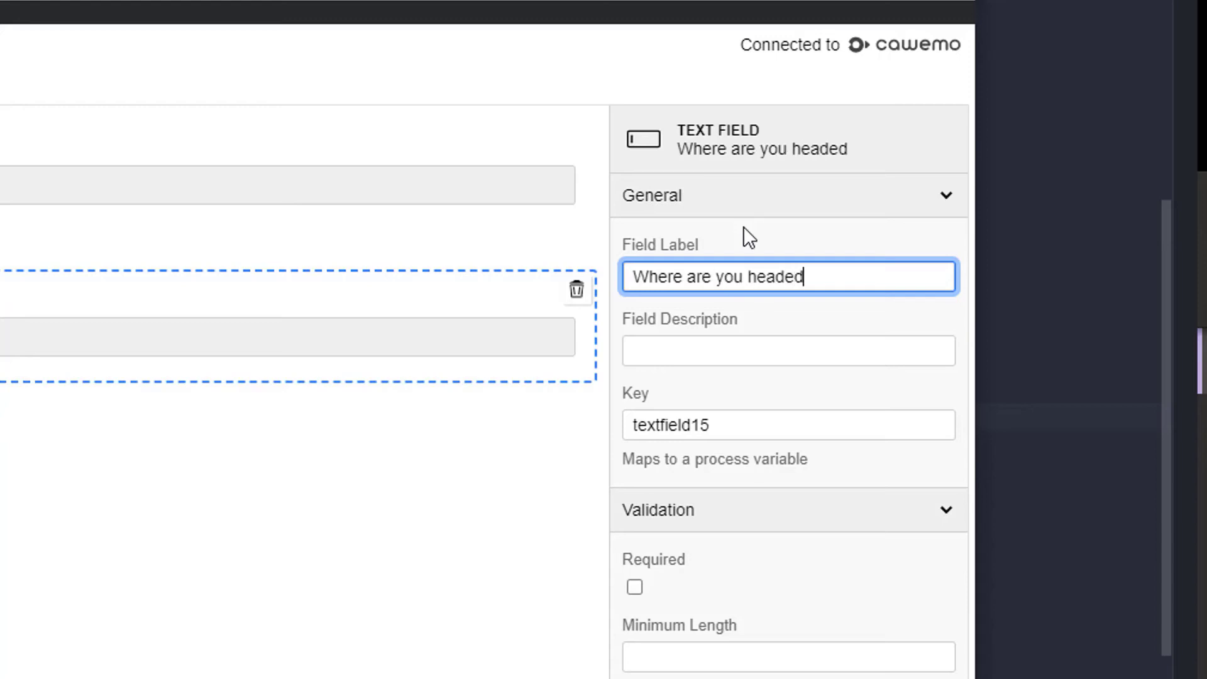
type("?")
left_click(714, 349)
type("Country")
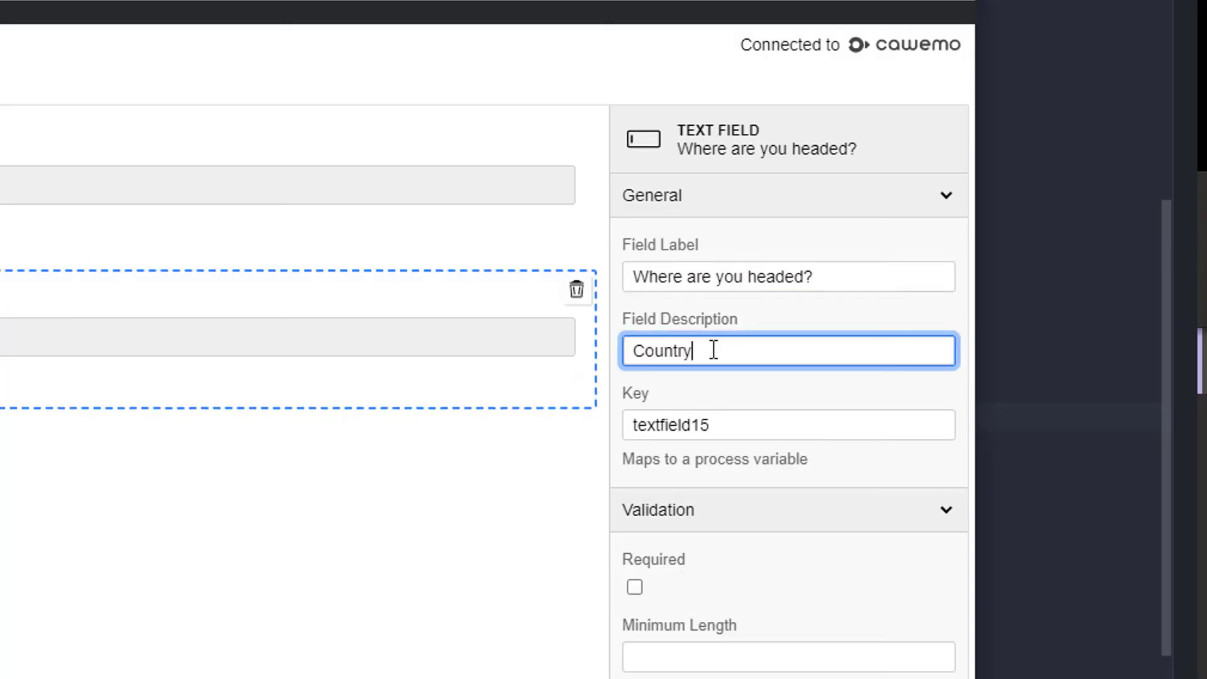
type(" you are going to")
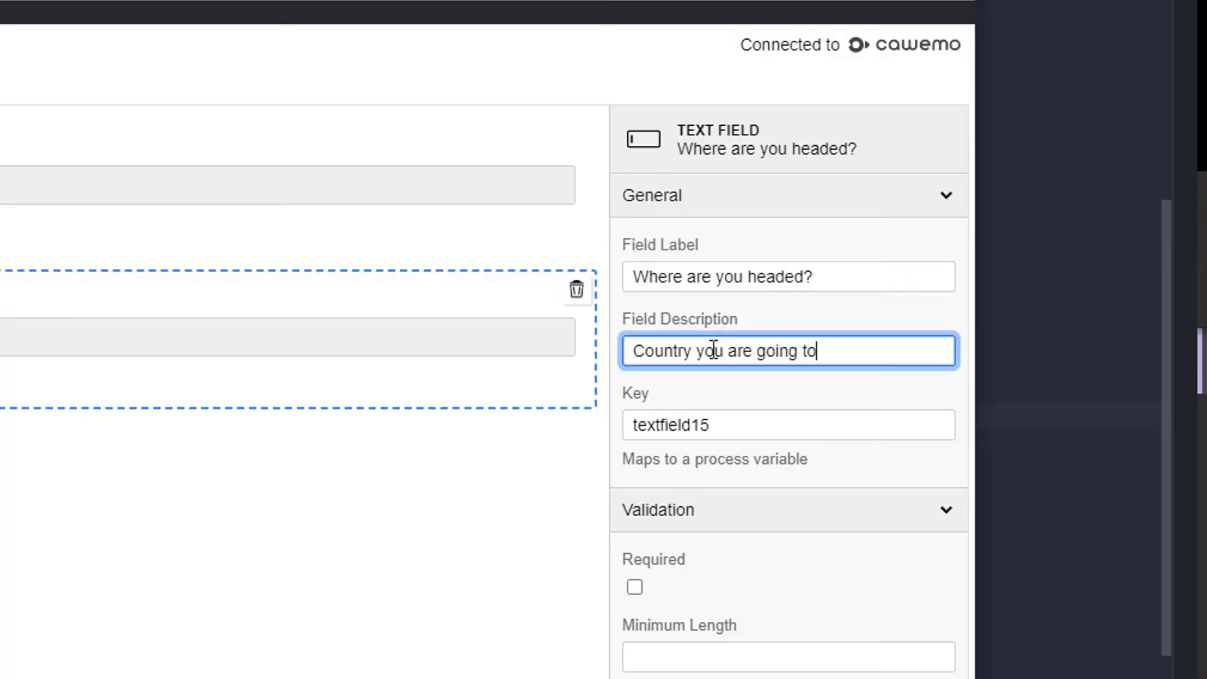
Set its key to country, mark it required, and use America|France as the regex
left_click(761, 416)
key("ctrl+a")
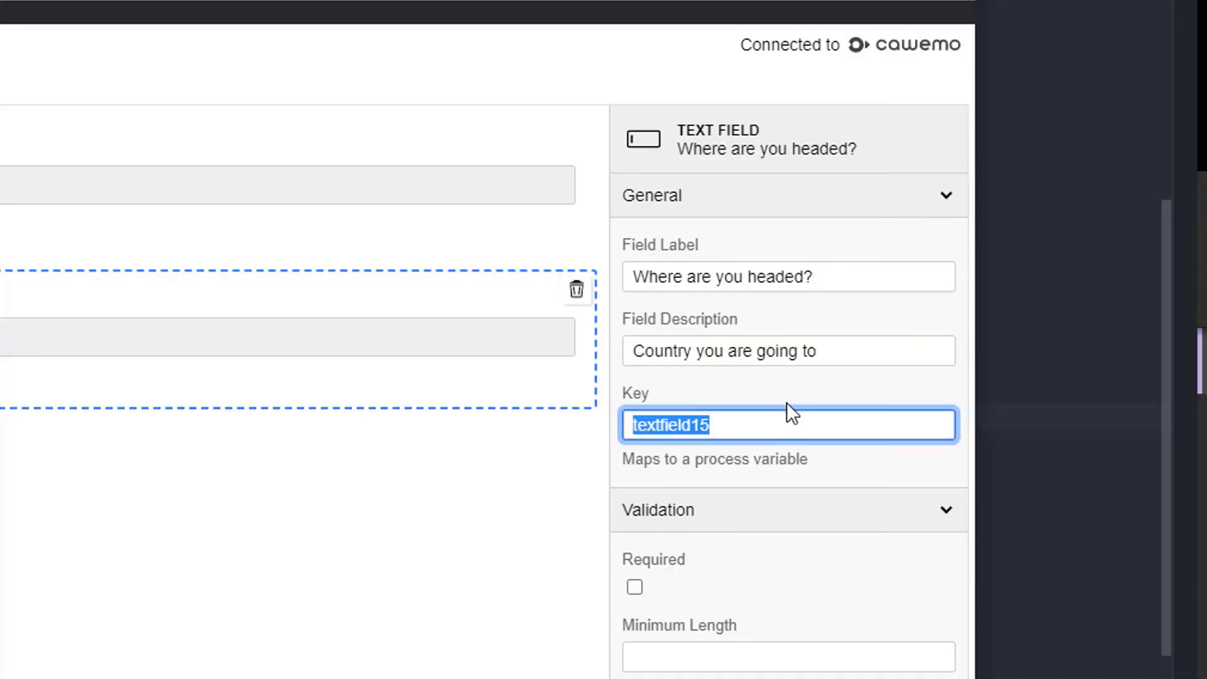
type("country")
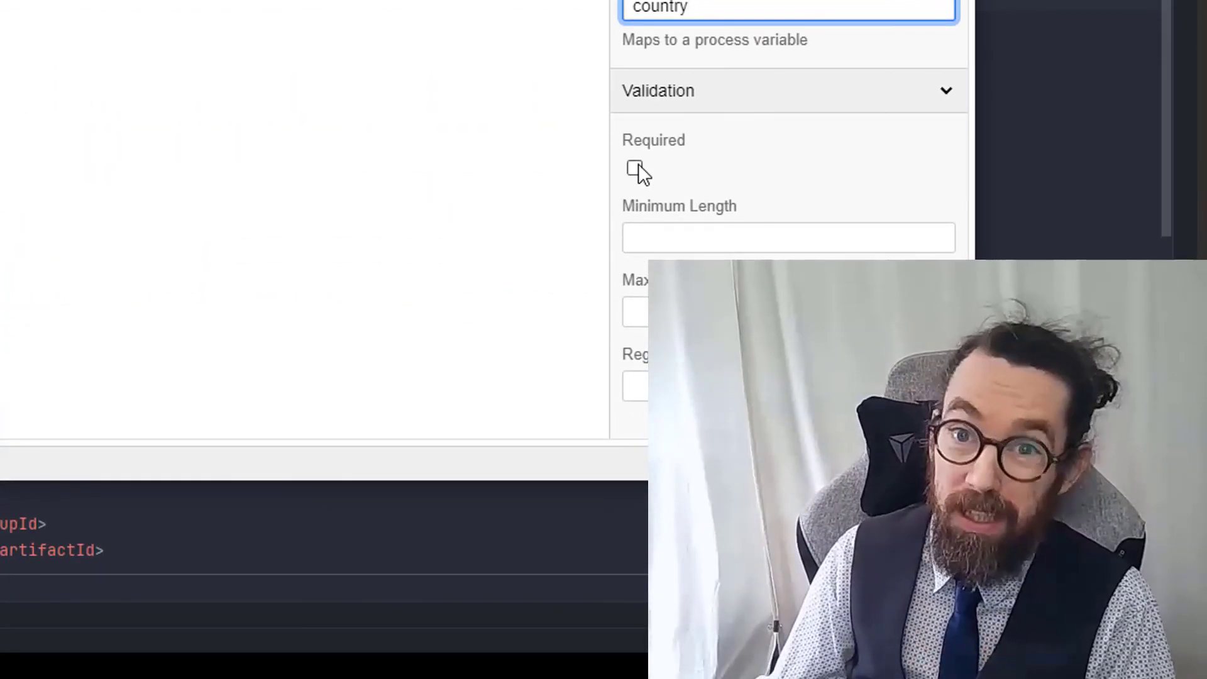
left_click(636, 168)
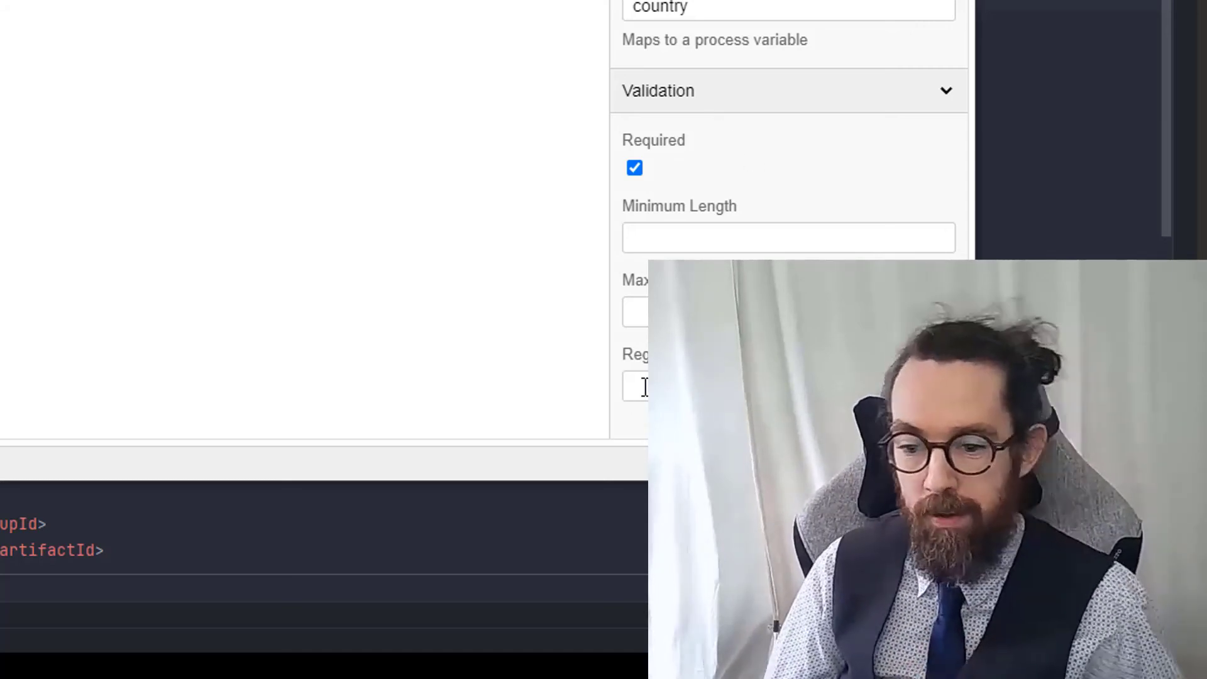
type("America|France")
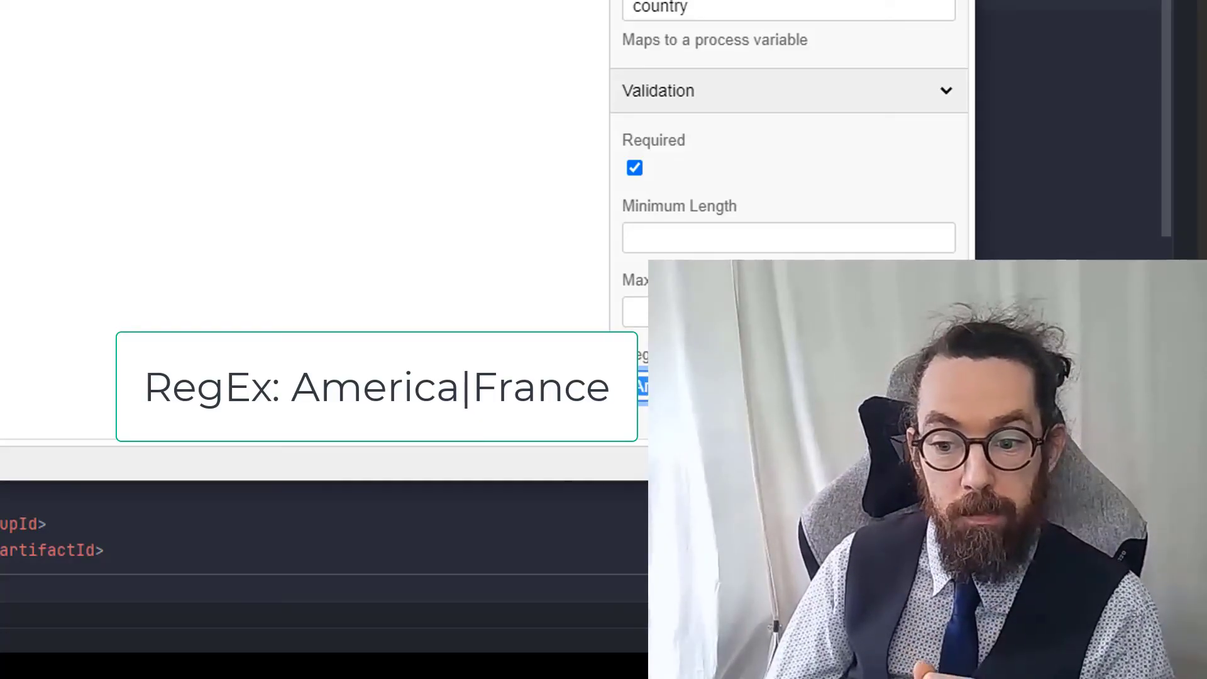
key("End")
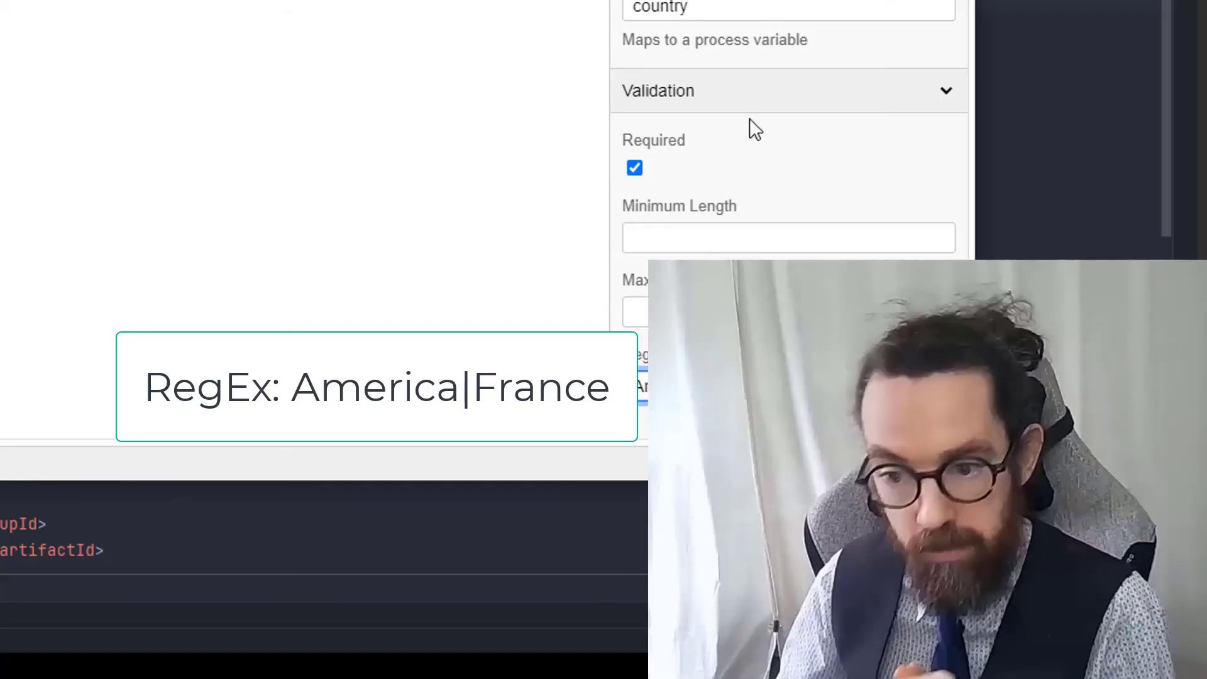
left_click(133, 107)
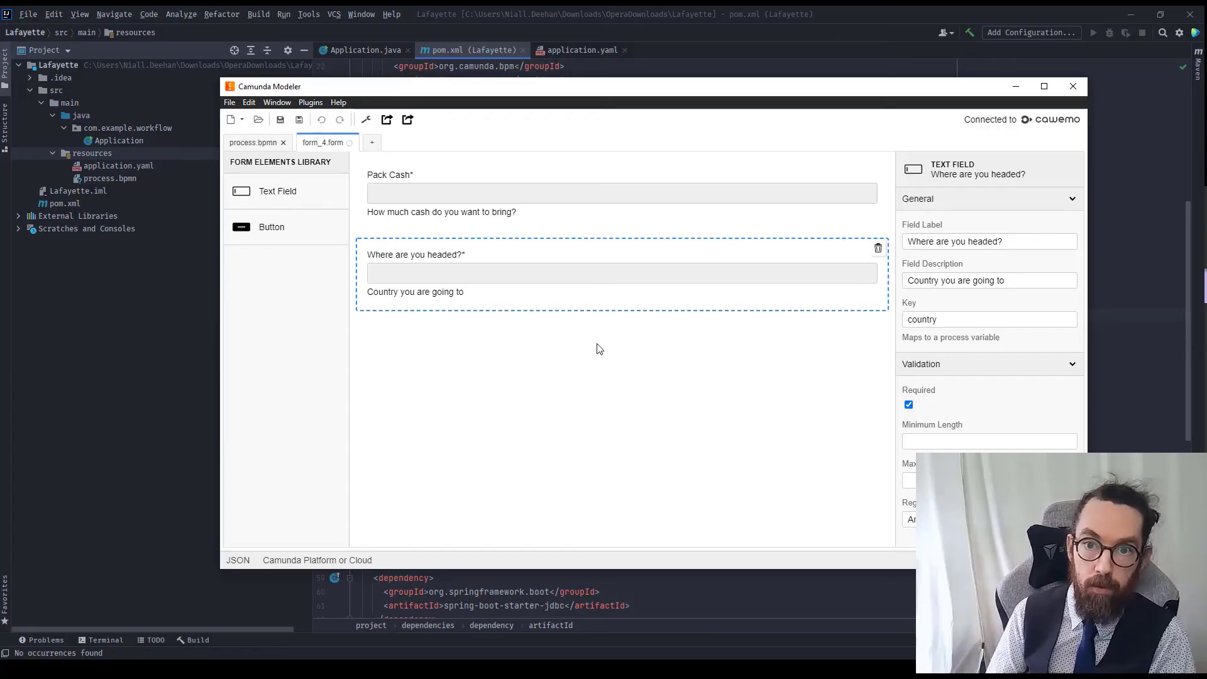
Start saving the form and browse to Lafayette/src/main/resources
left_click(280, 119)
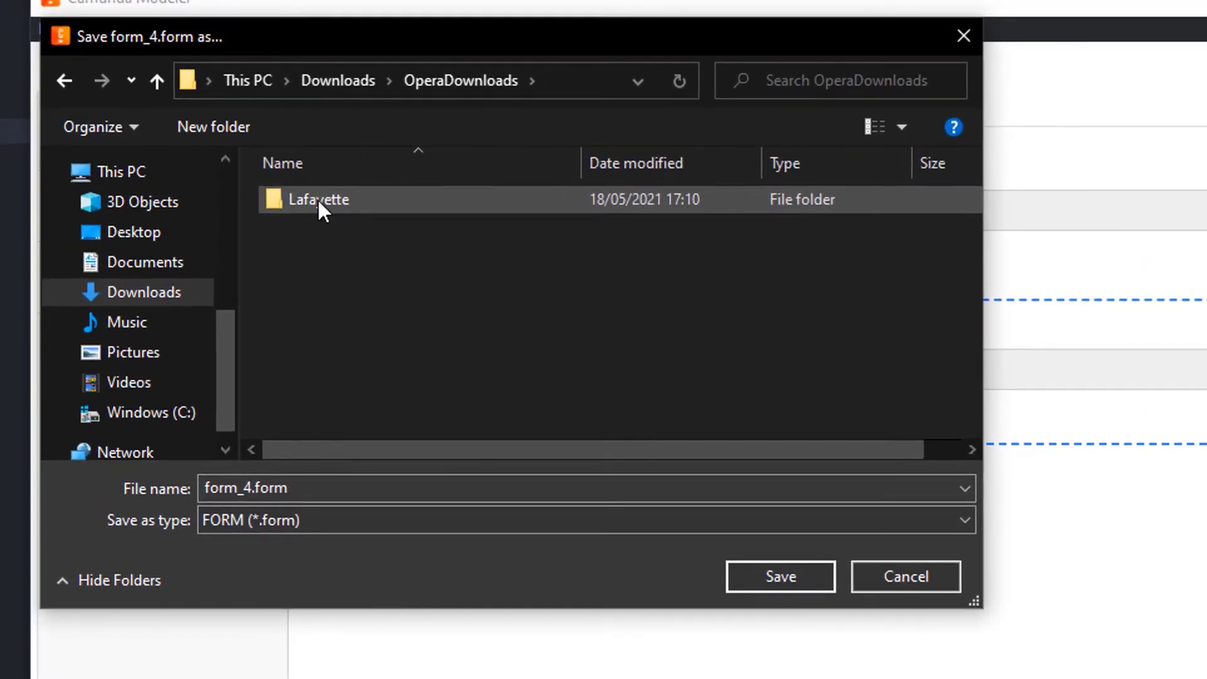
left_click(366, 196)
double_click(318, 199)
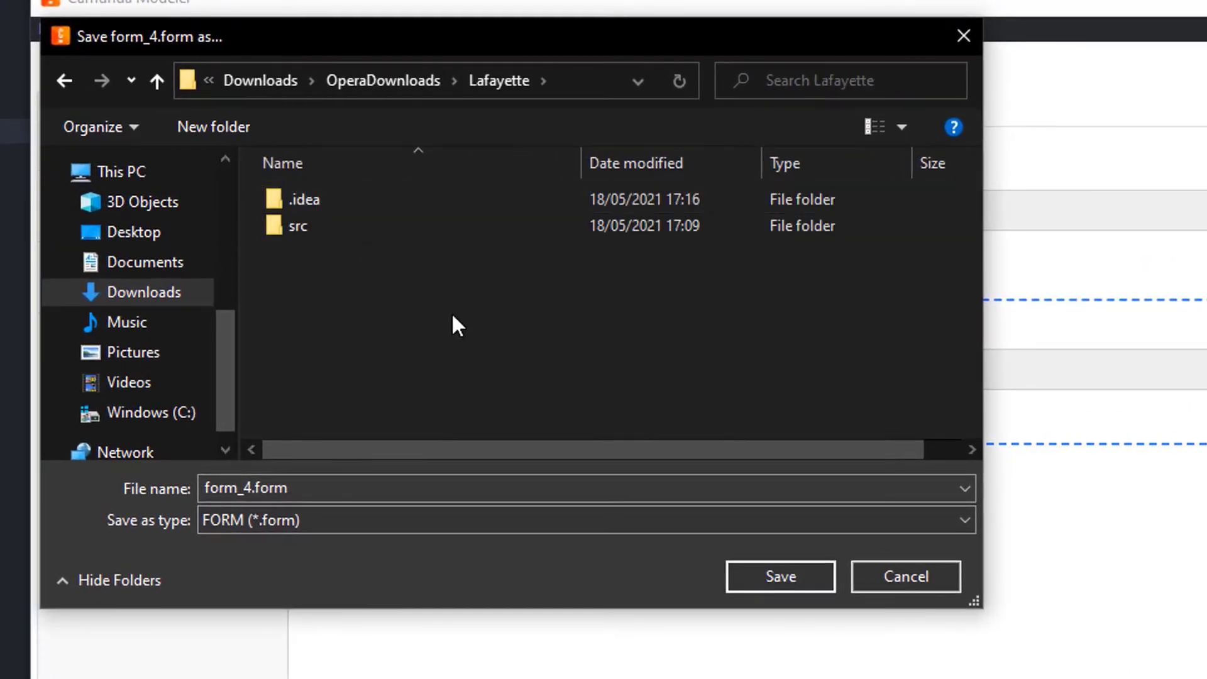
double_click(337, 224)
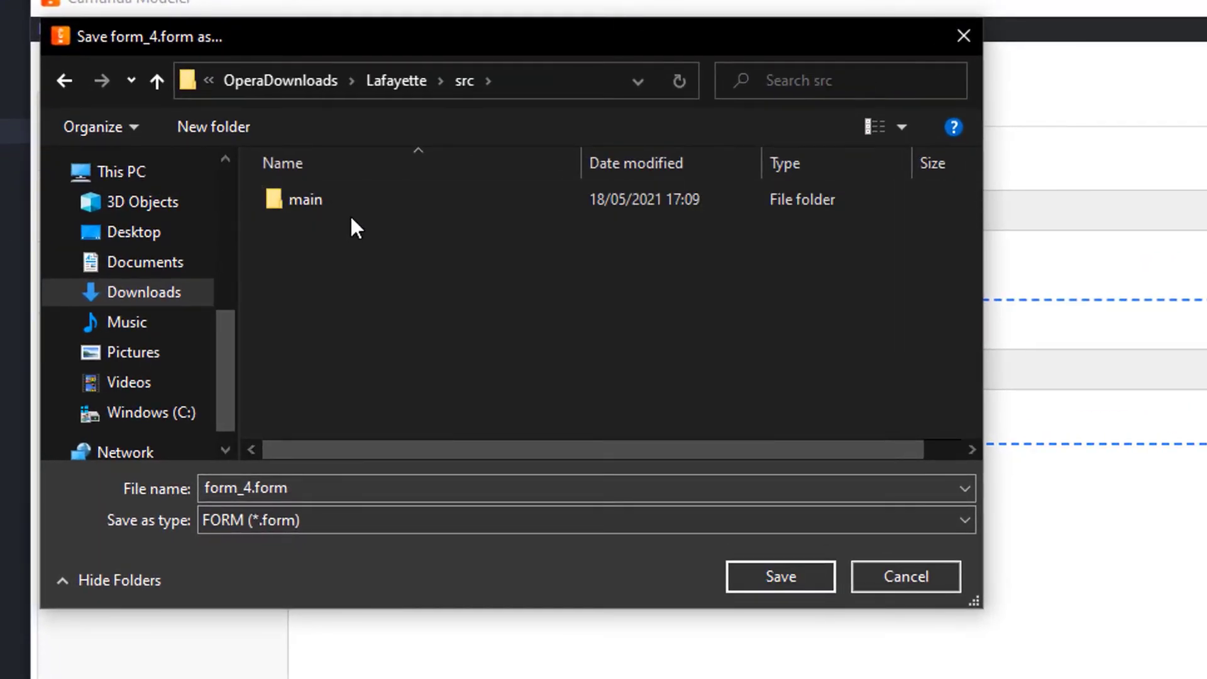
left_click(349, 216)
double_click(347, 213)
left_click(342, 227)
double_click(341, 228)
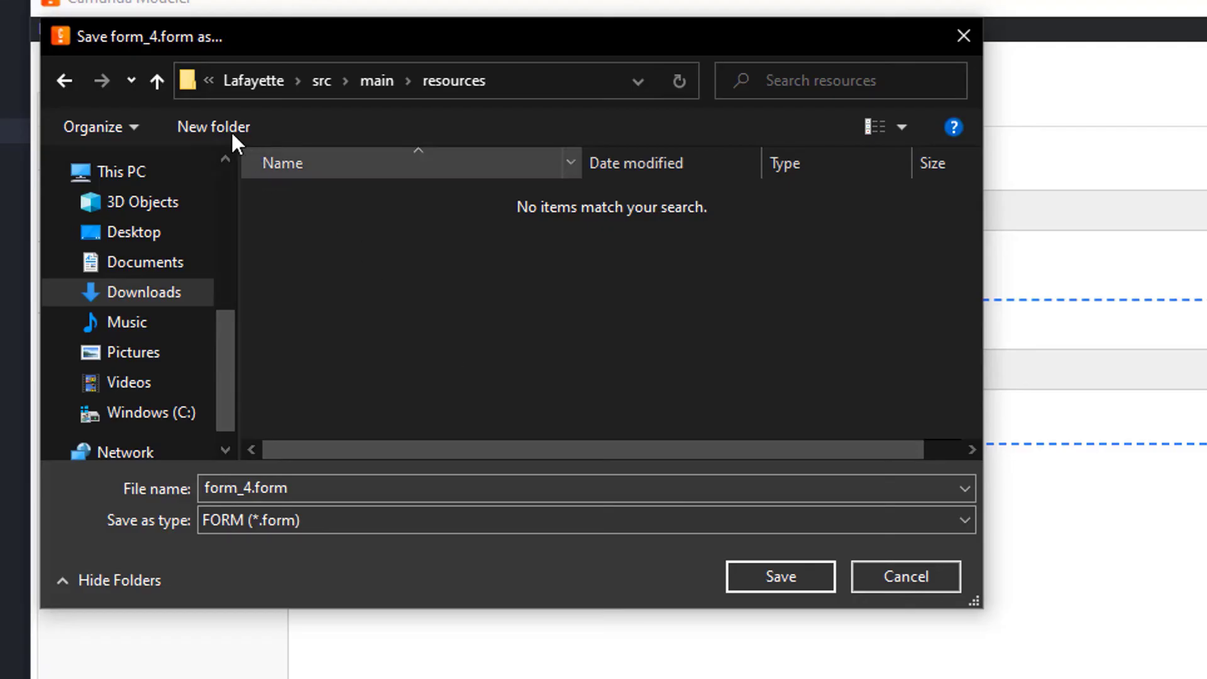
Create a static folder in resources with a forms folder inside it
left_click(214, 126)
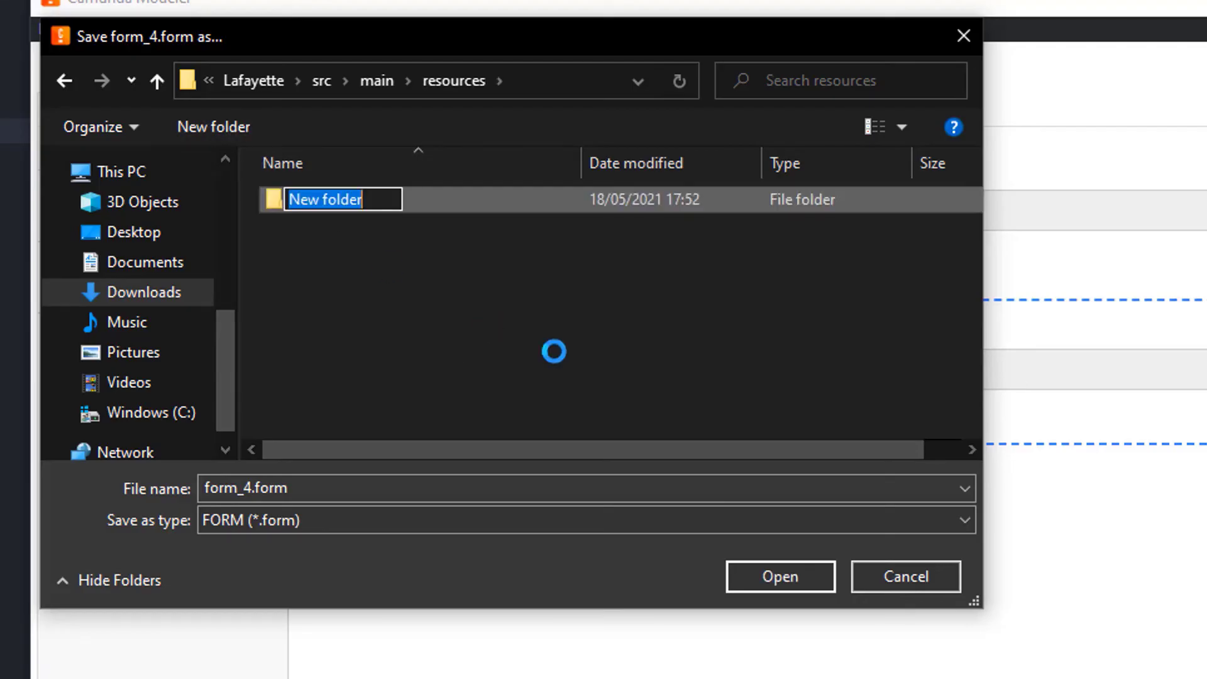
type("static")
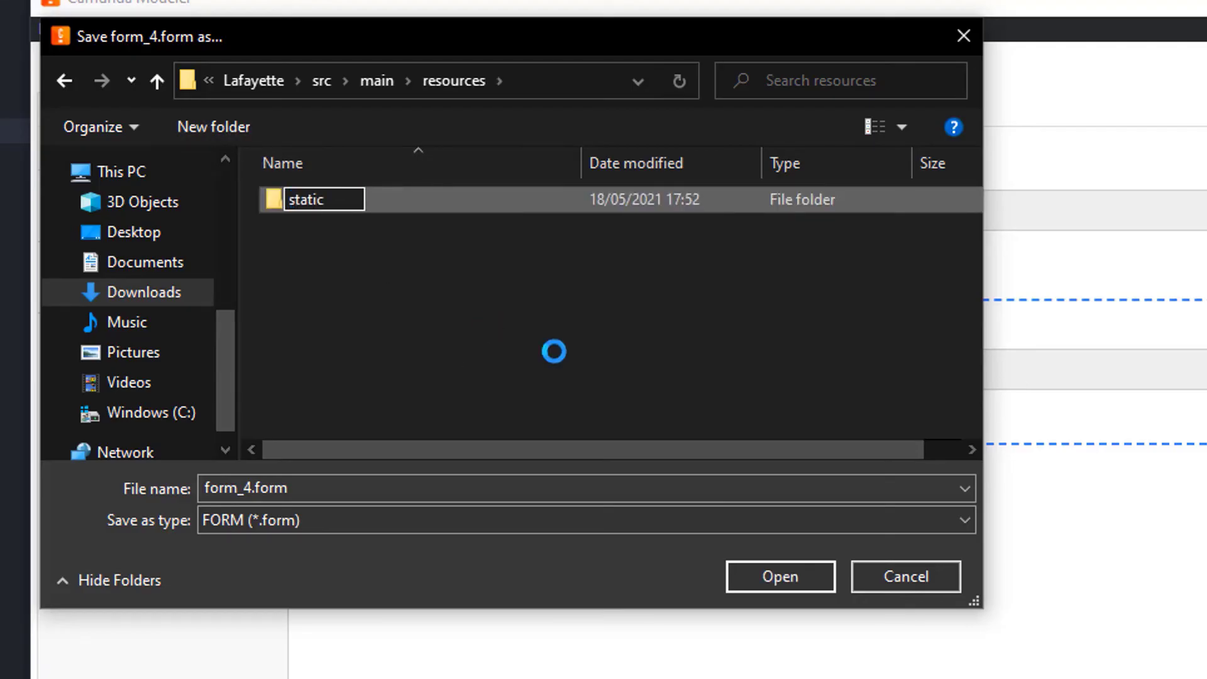
key("Return")
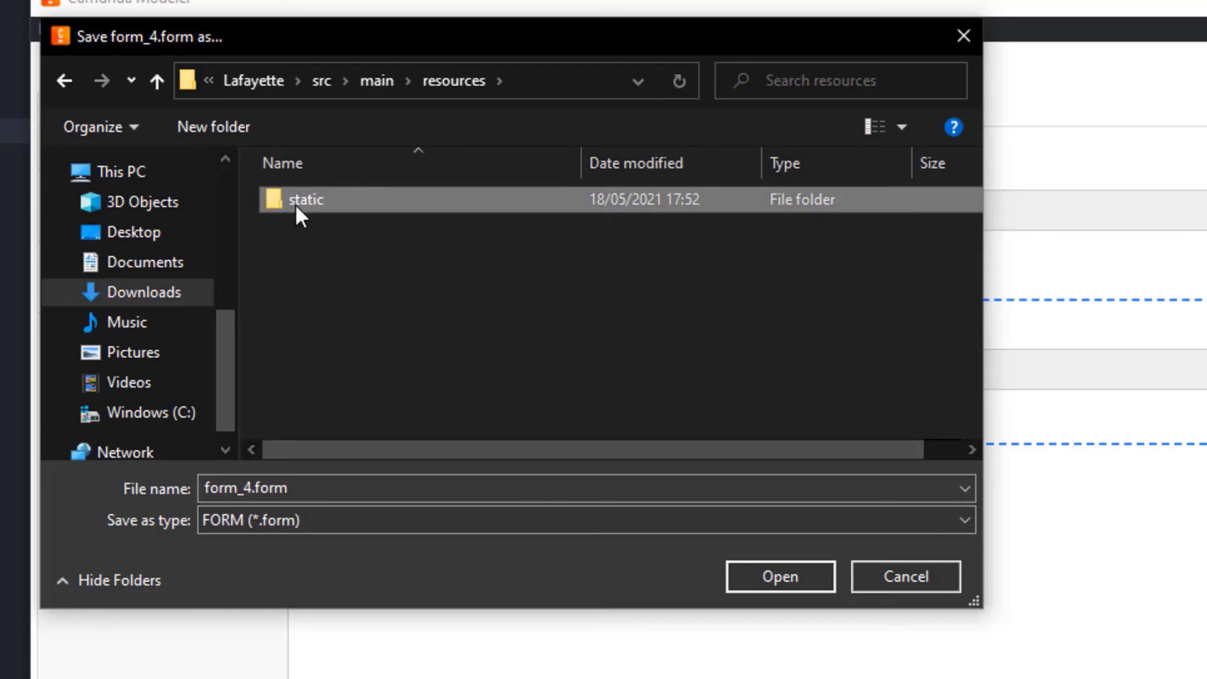
key("Return")
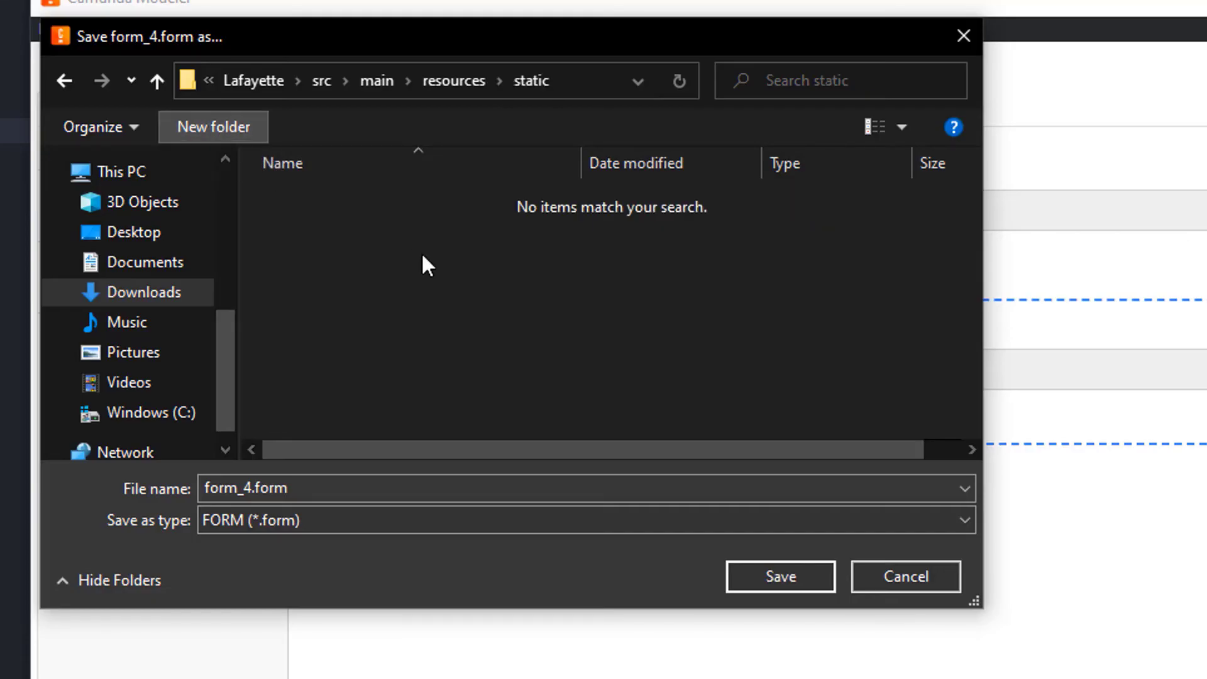
key("ctrl+shift+n")
type("forms")
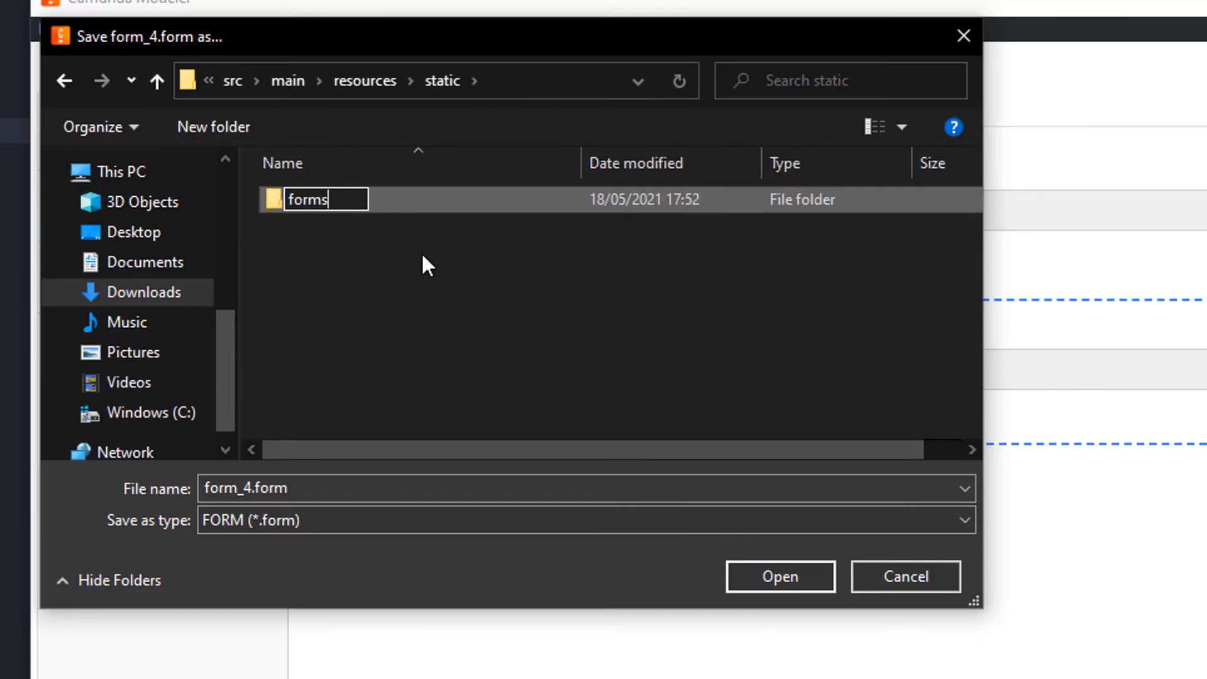
Save the form under the name preparefordeparture.form
left_click(258, 489)
left_click(240, 489)
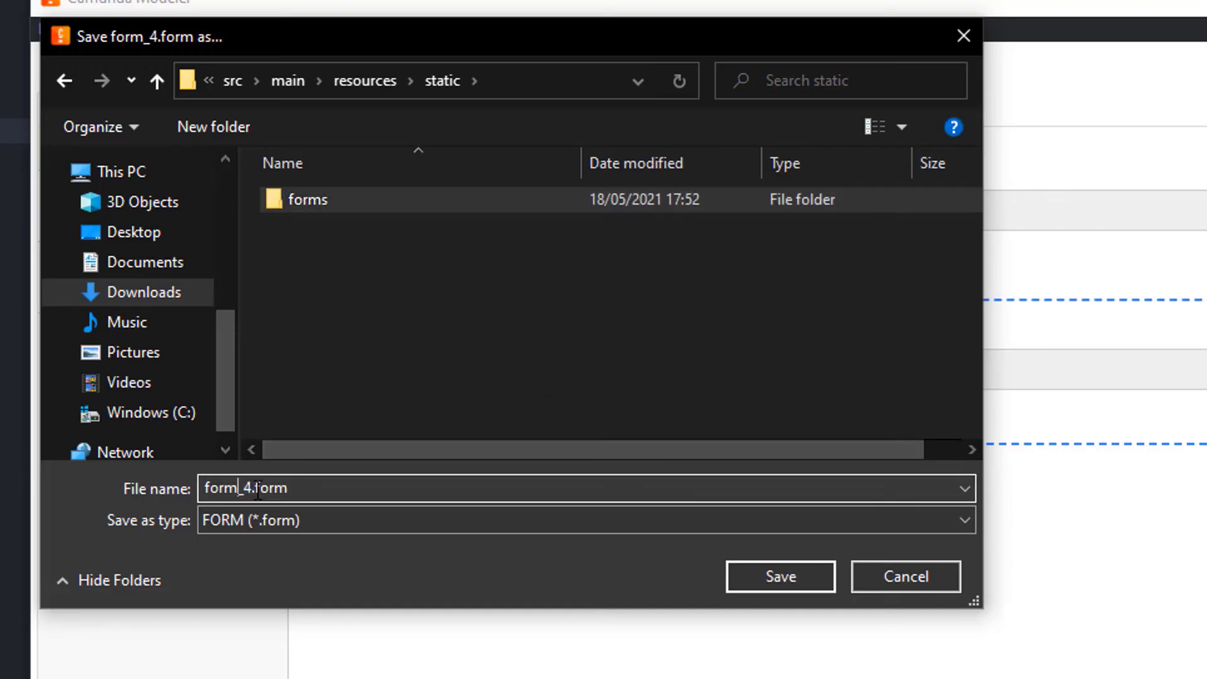
left_click_drag(249, 489, 151, 477)
key("BackSpace")
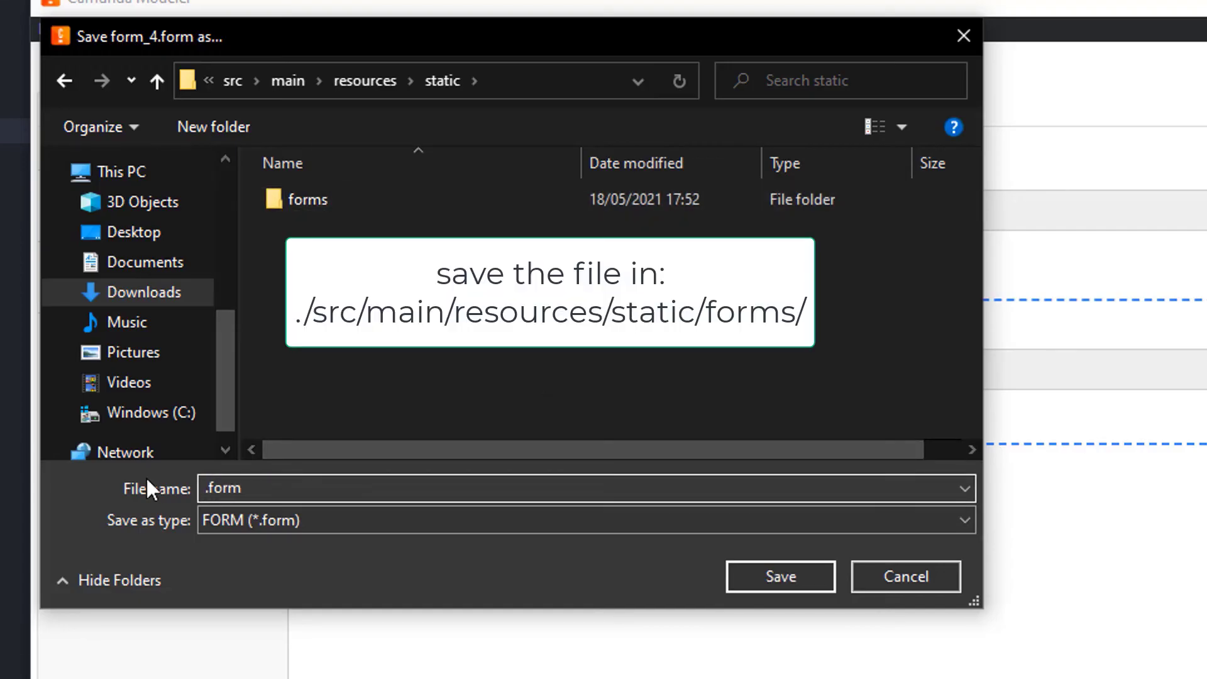
type("preparefordeparture")
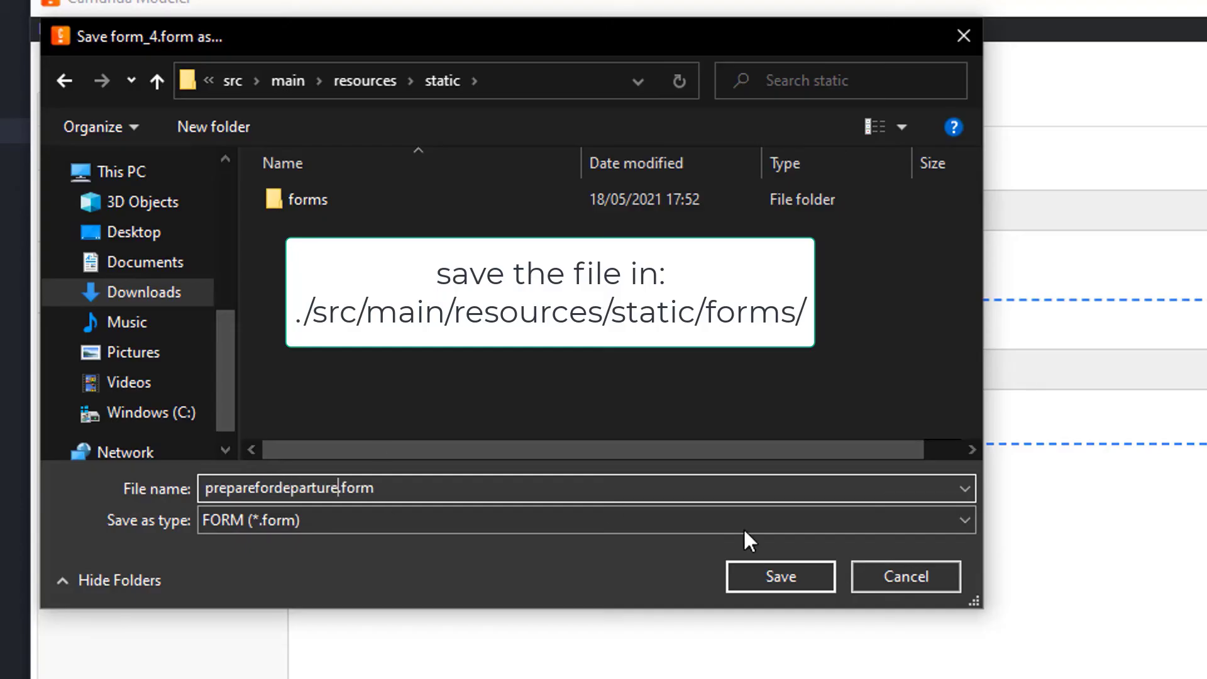
left_click(780, 577)
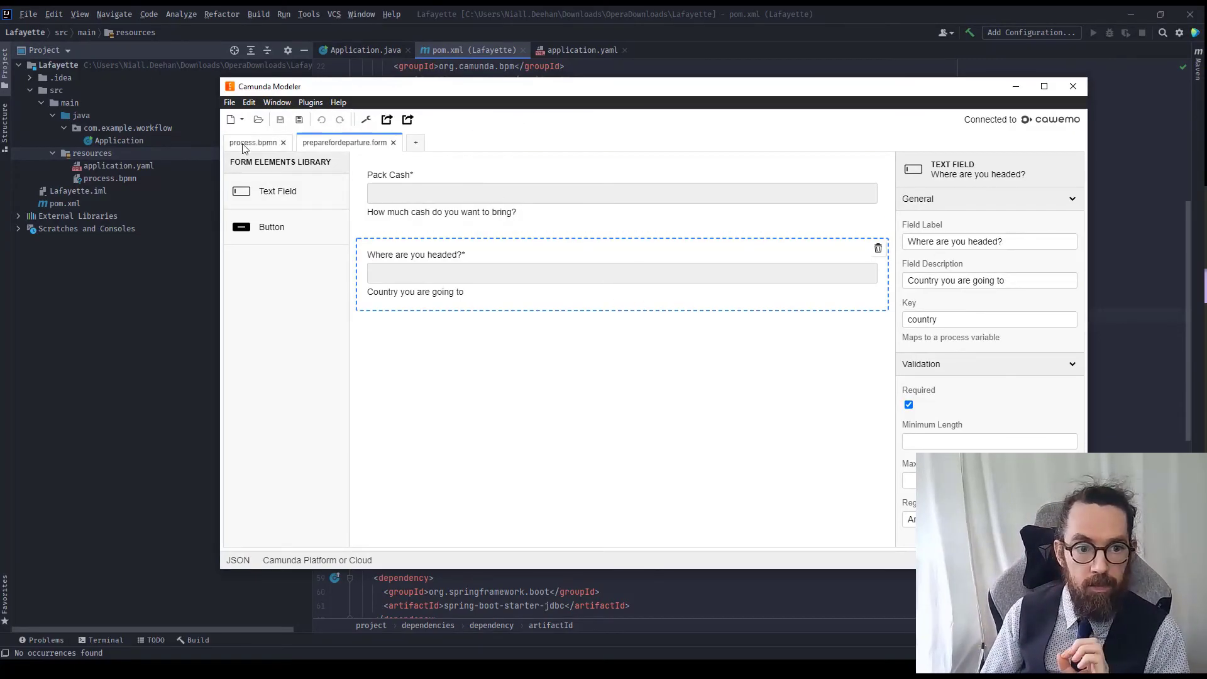
key("ctrl+Tab")
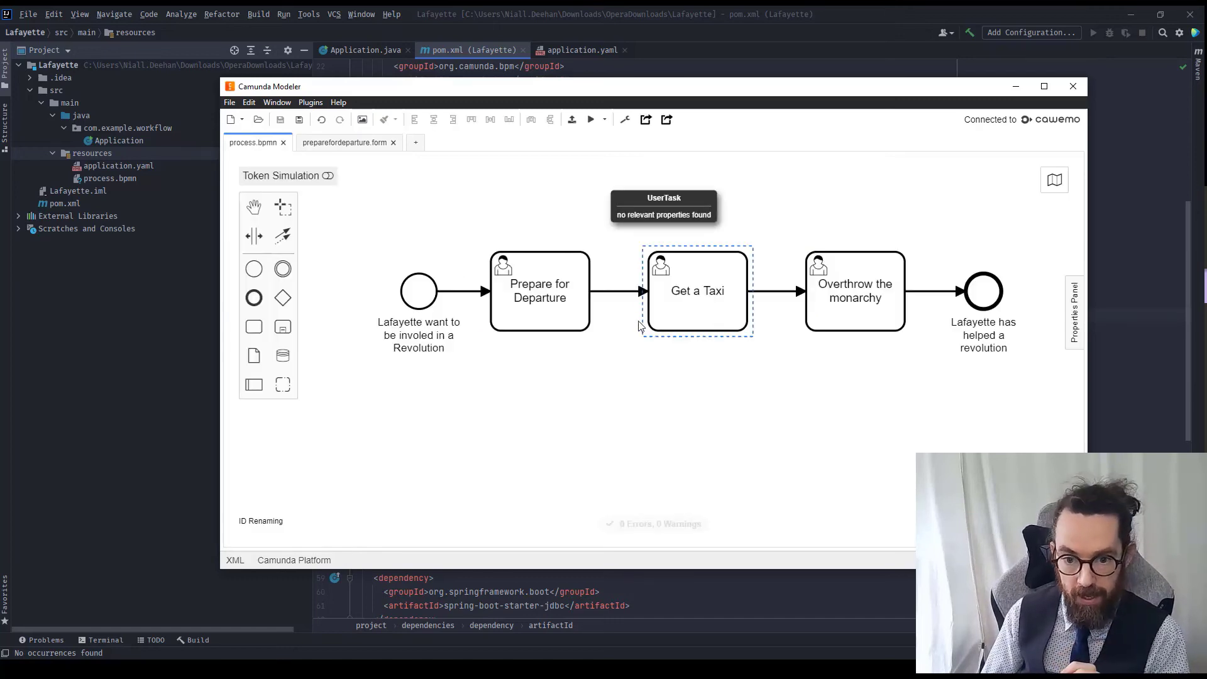
left_click(351, 145)
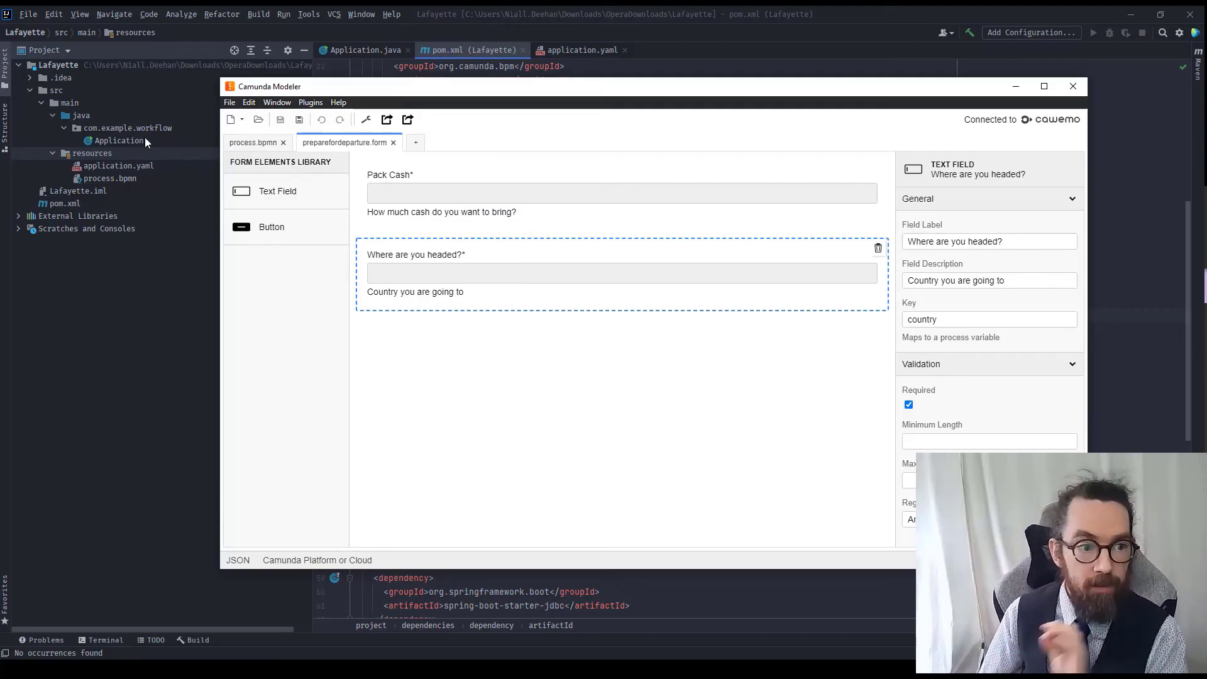
left_click(253, 142)
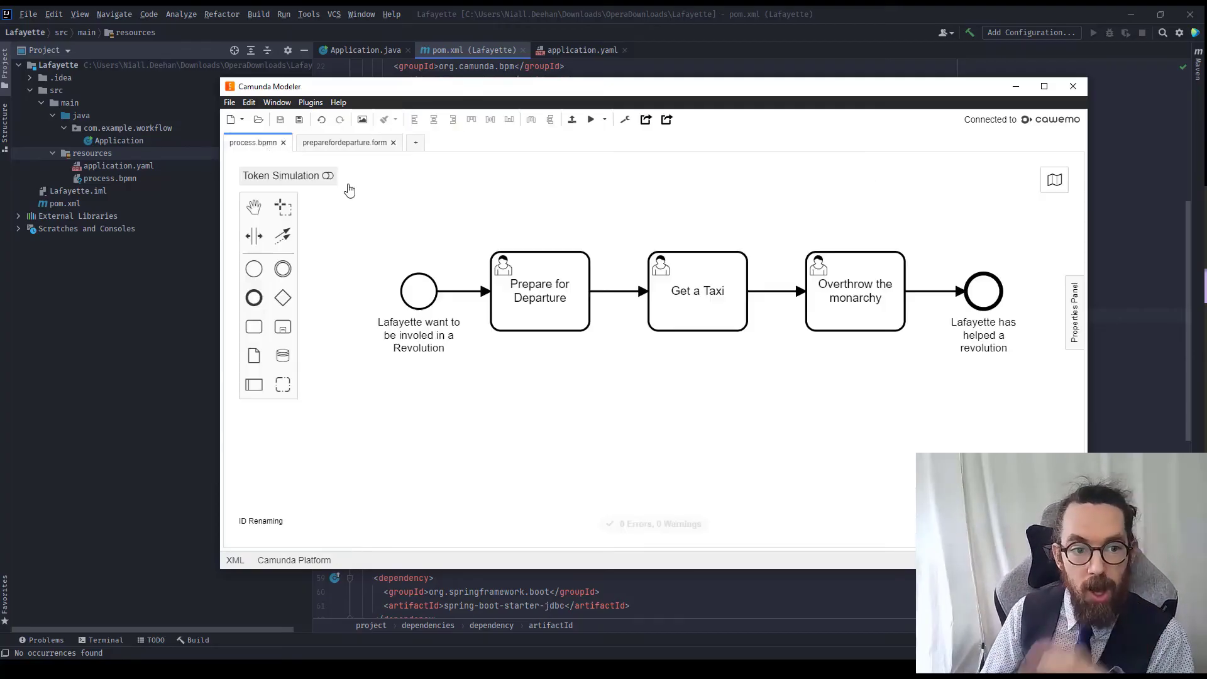
left_click(339, 145)
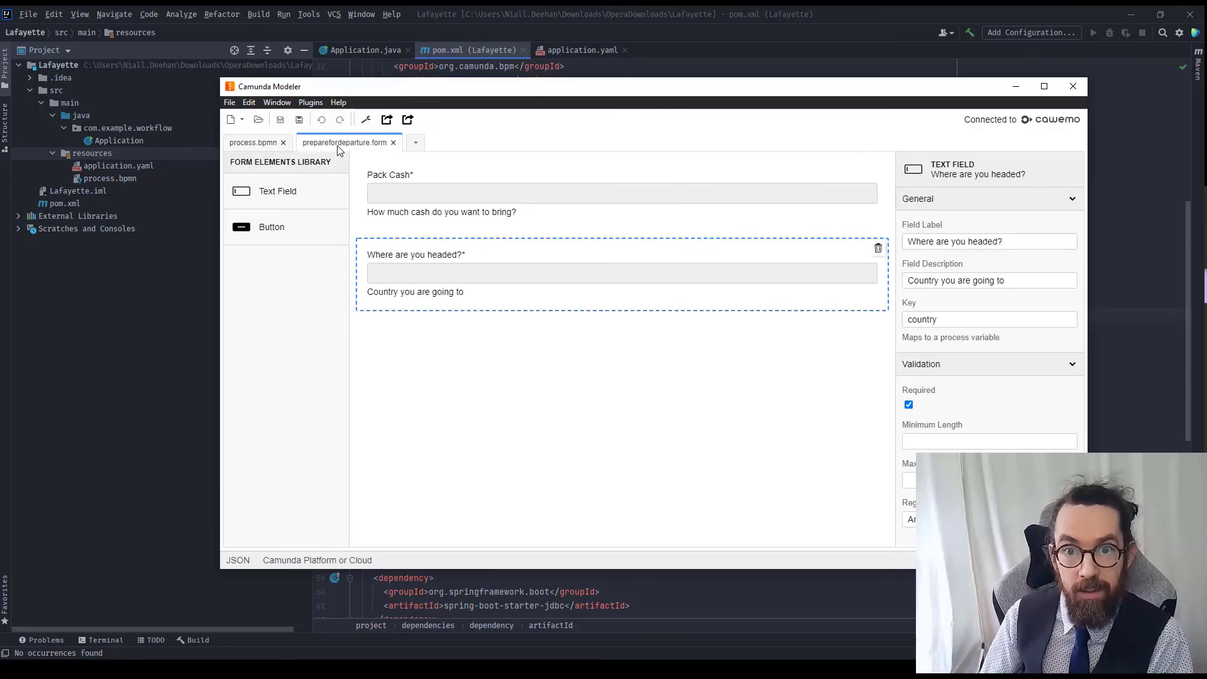
Copy preparefordeparture.form into the forms folder as getTaxi.form
left_click(629, 12)
left_click(243, 230)
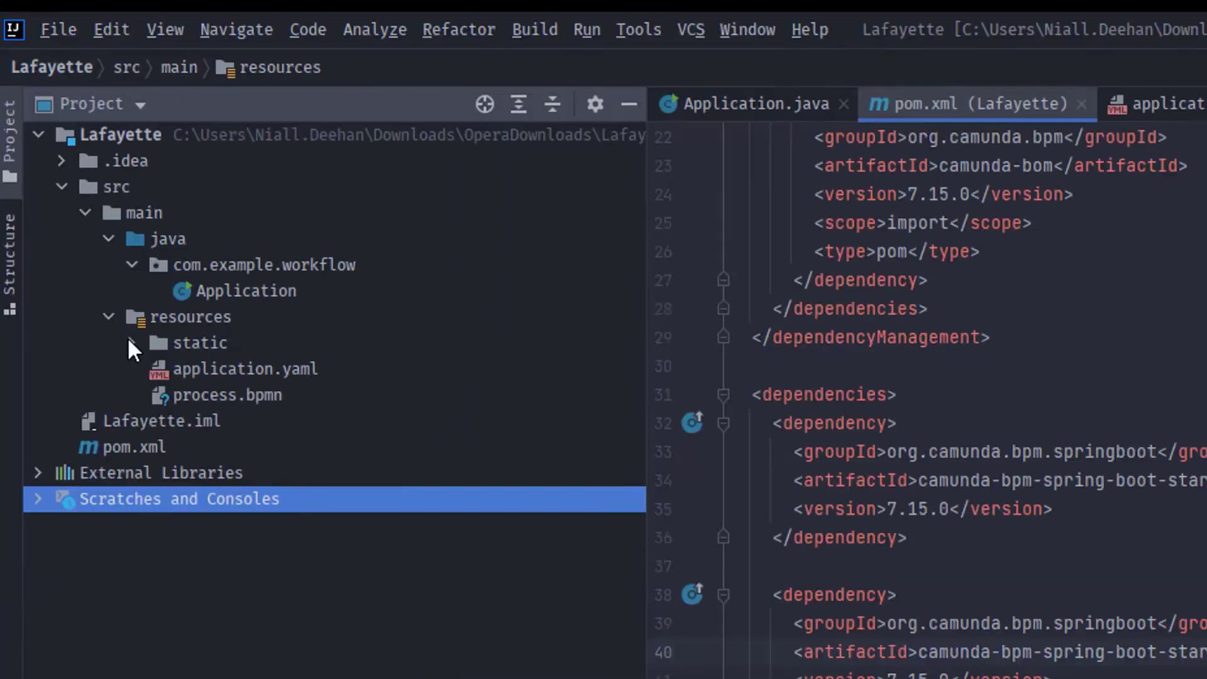
left_click(130, 343)
left_click(266, 431)
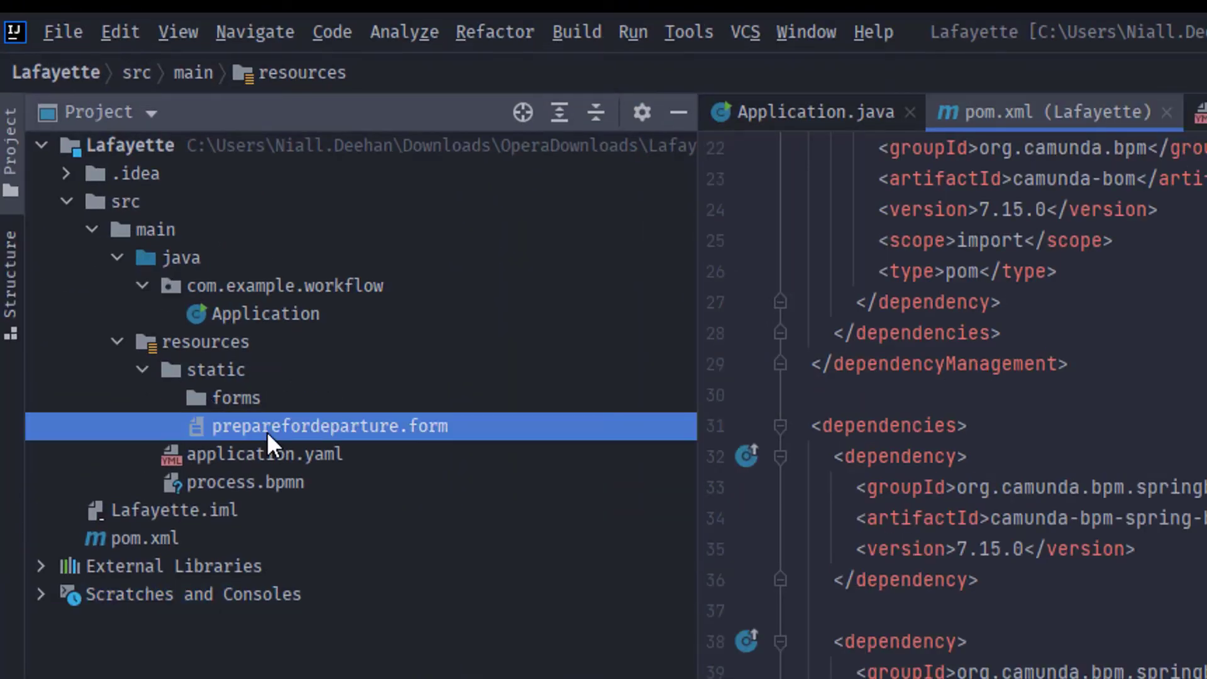
left_click_drag(211, 395, 348, 406)
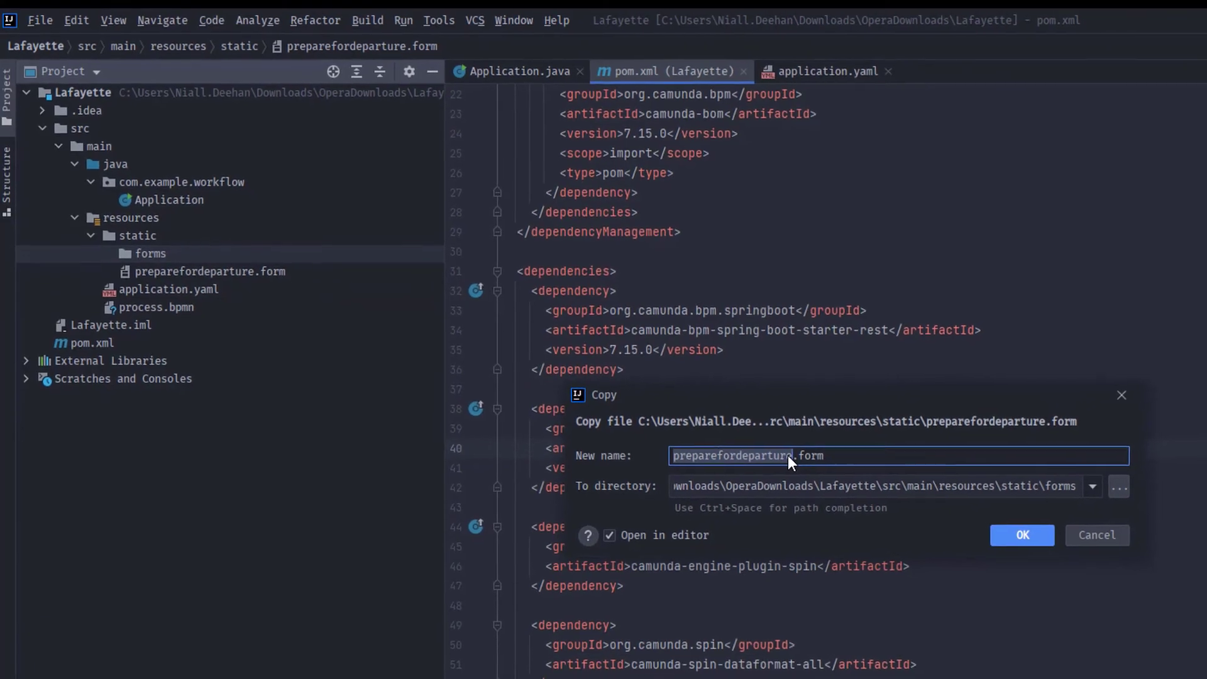
type("getTaxi")
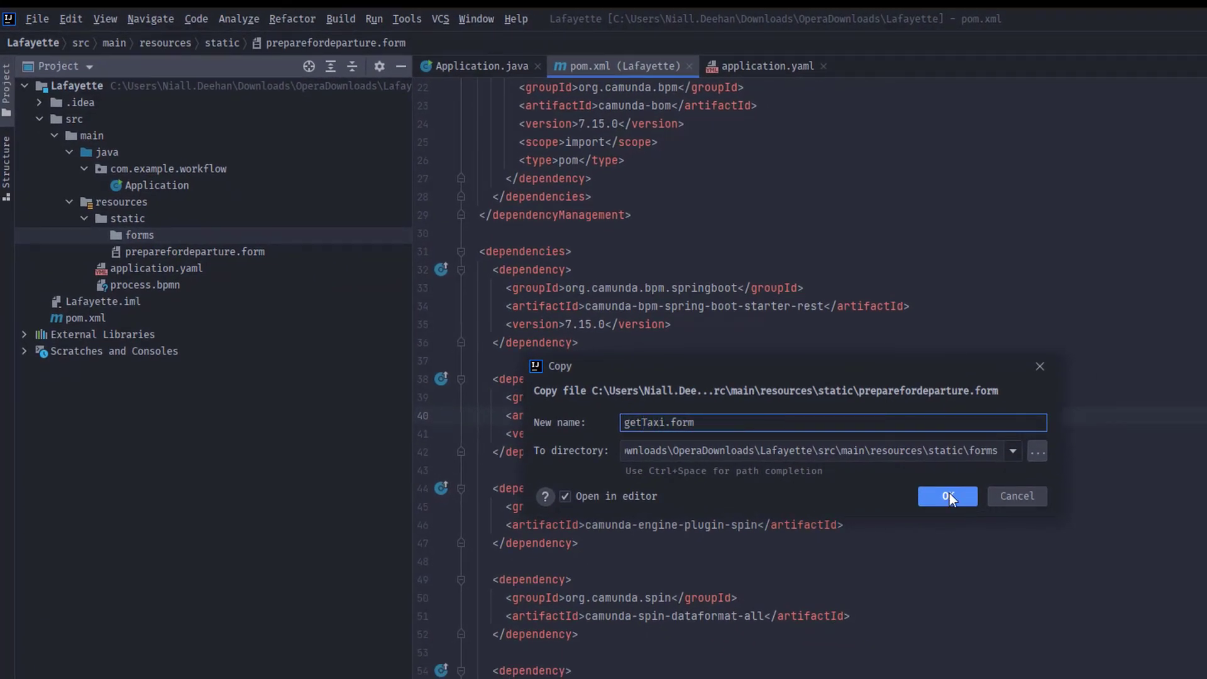
left_click(946, 491)
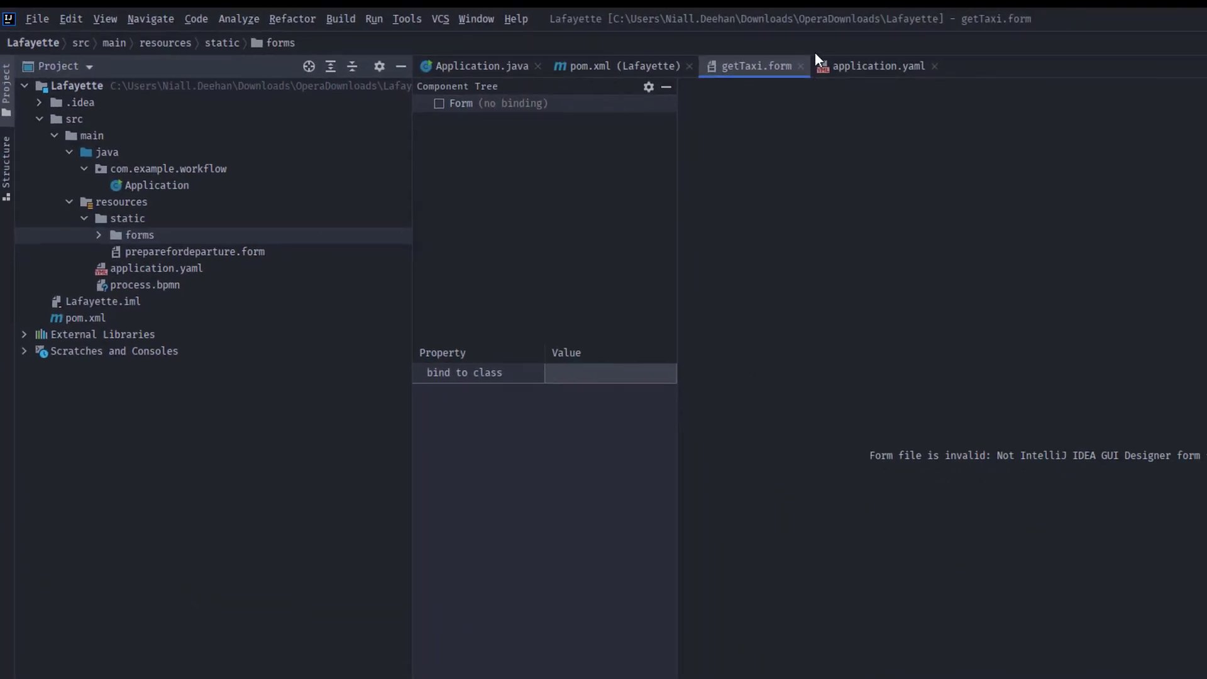
left_click(801, 66)
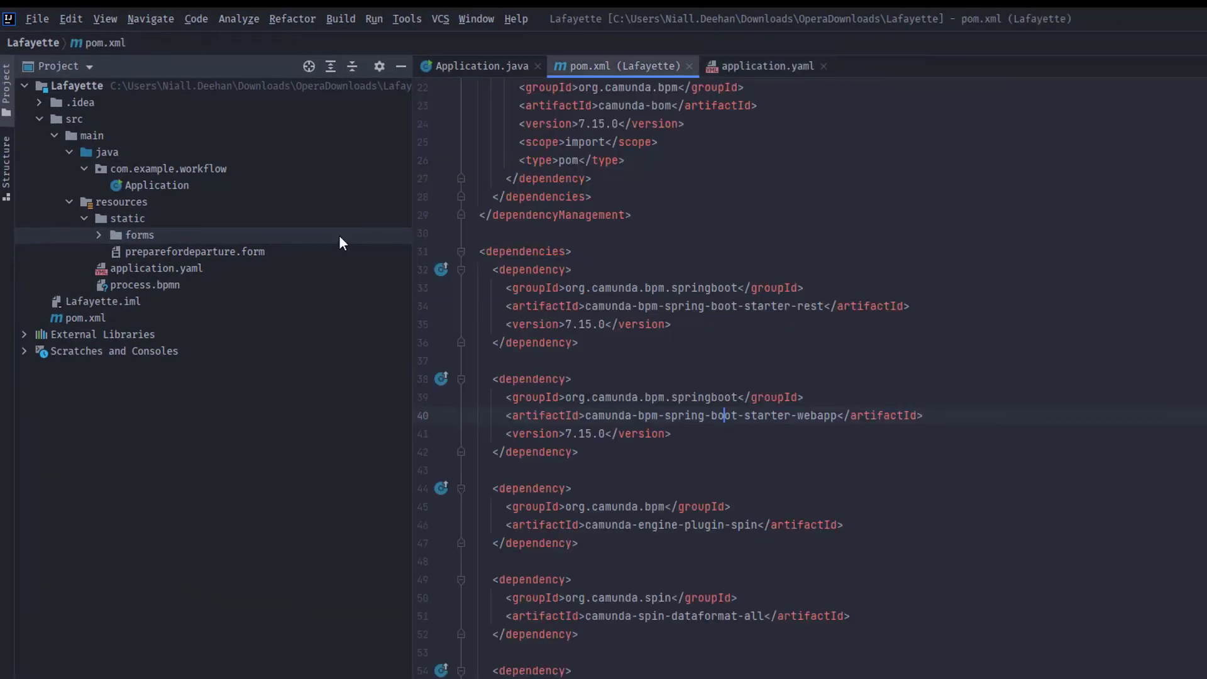
Move the original preparefordeparture.form into the forms folder and select getTaxi.form
left_click(99, 236)
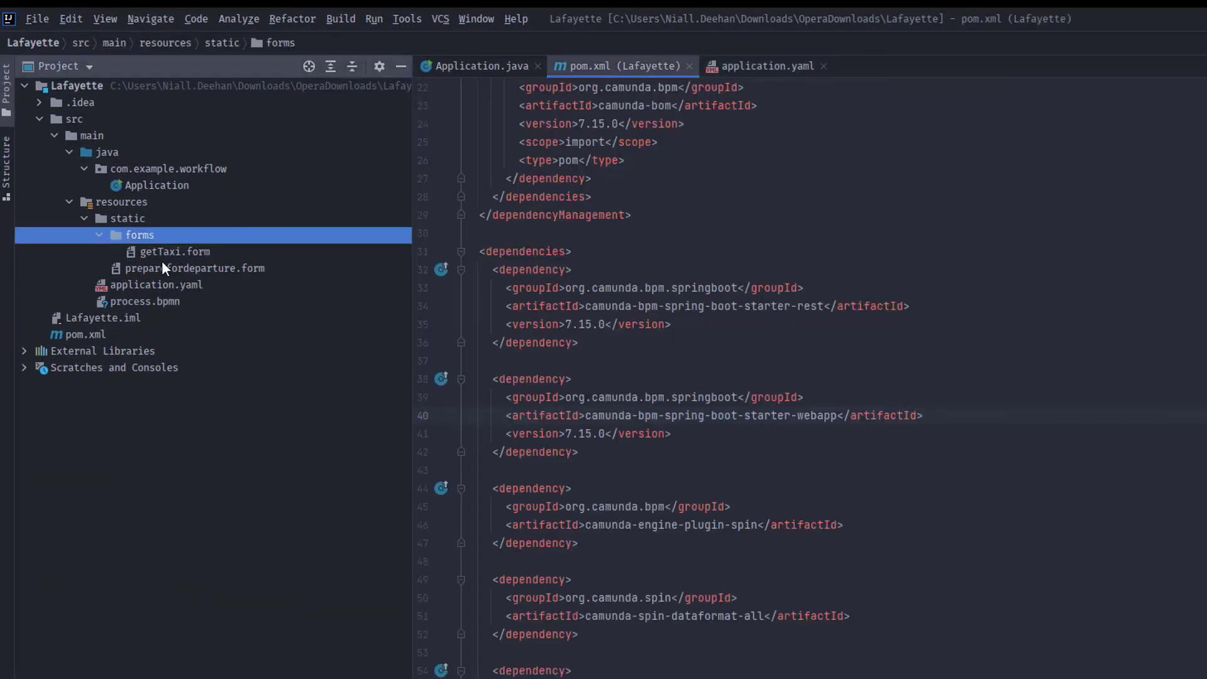
left_click(171, 268)
left_click_drag(148, 266, 130, 233)
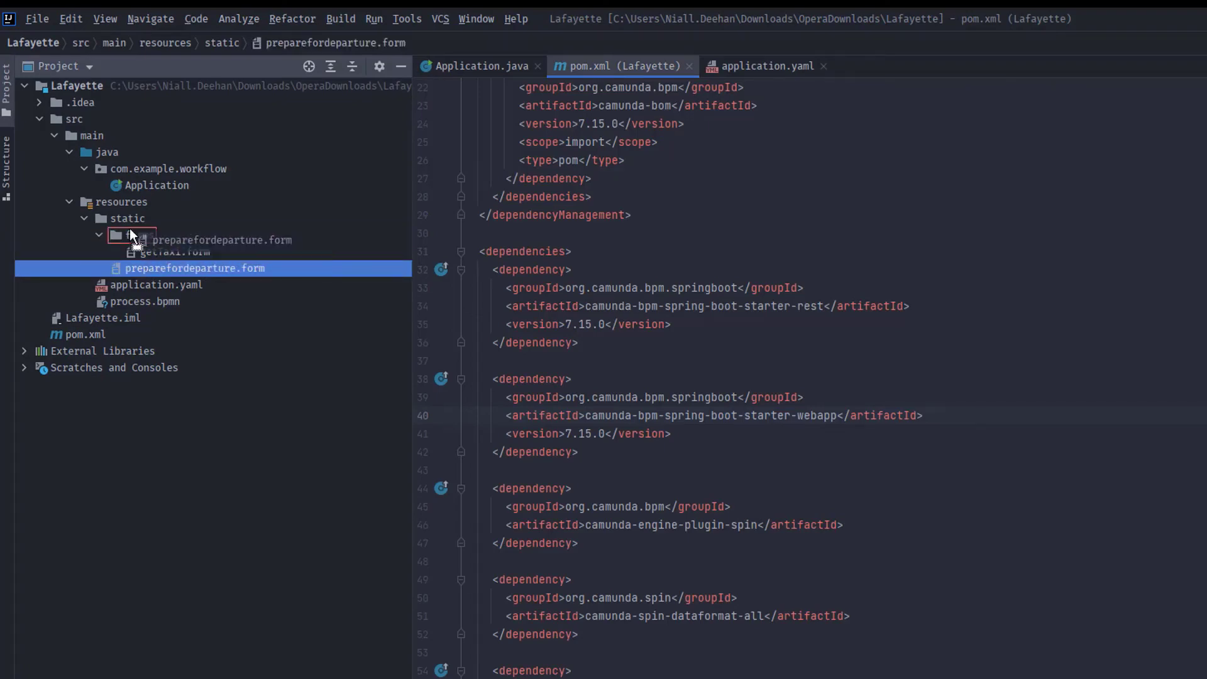
left_click(924, 489)
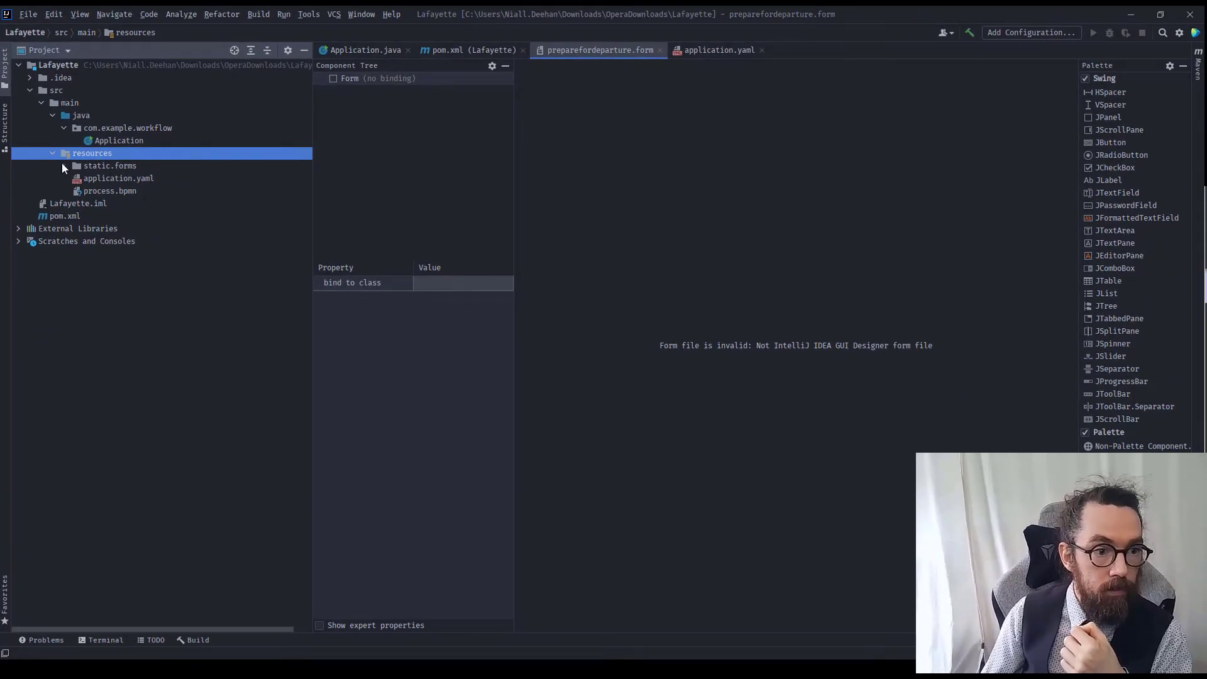
left_click(65, 166)
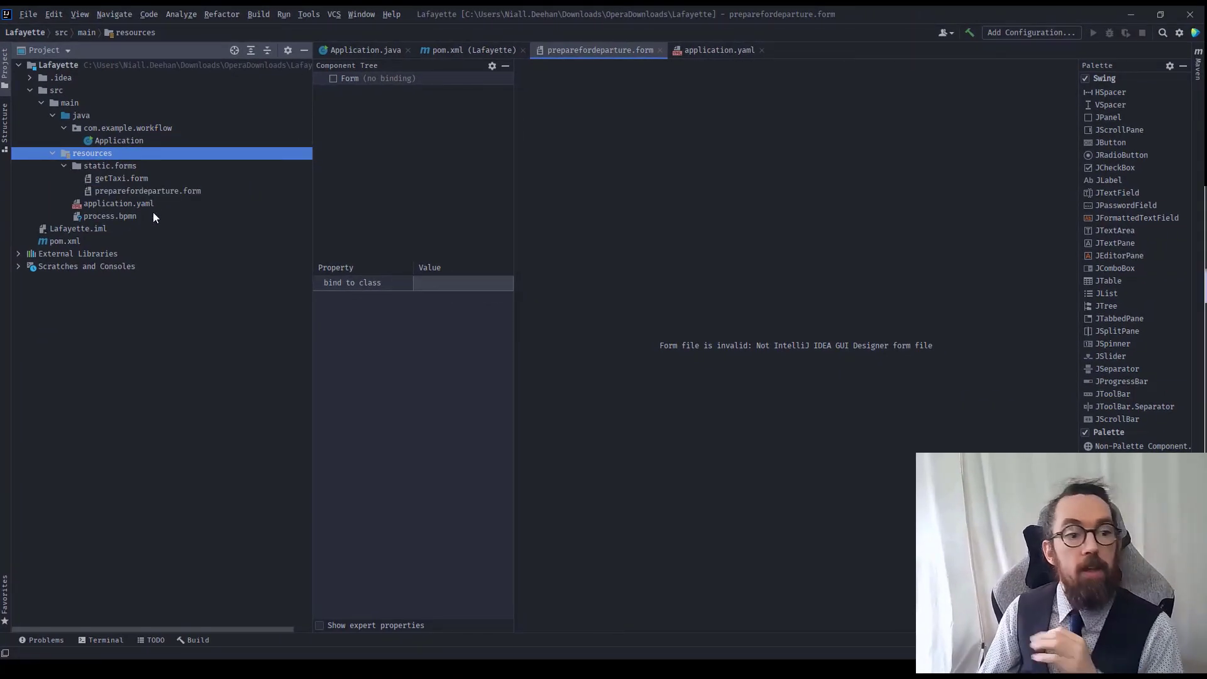
left_click(101, 180)
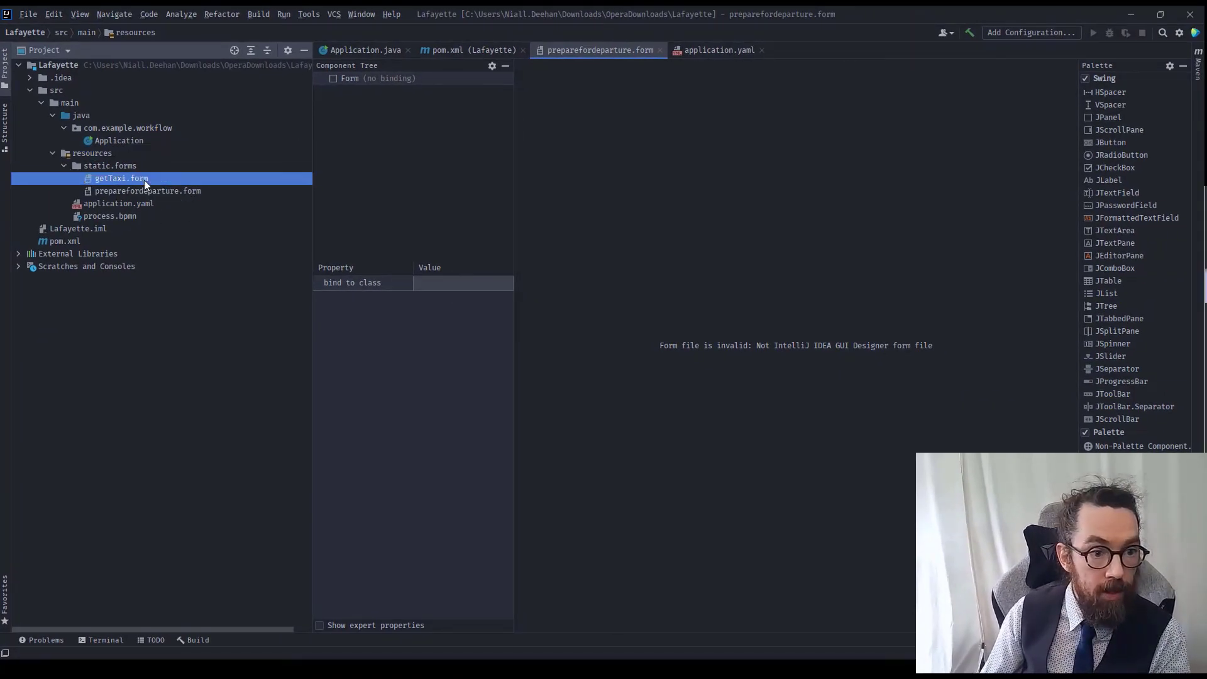
Open getTaxi.form in Camunda Modeler and add a text field labelled 'Enter price of Taxi'
key("alt+Tab")
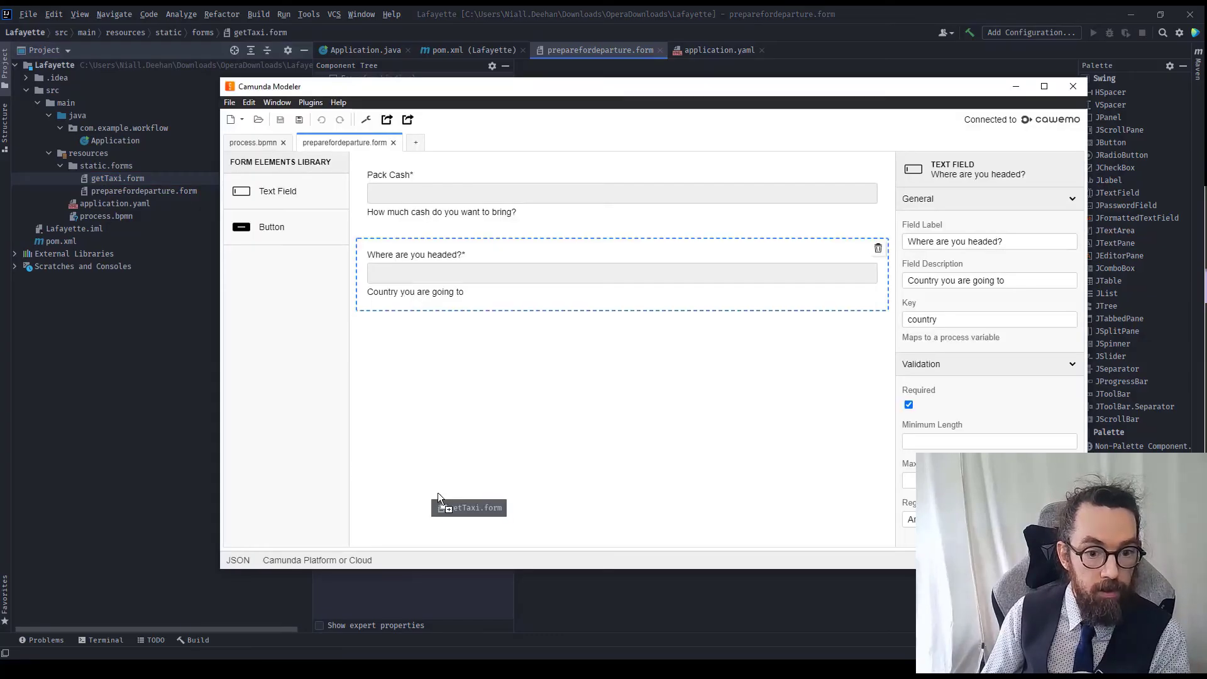
left_click_drag(118, 178, 452, 490)
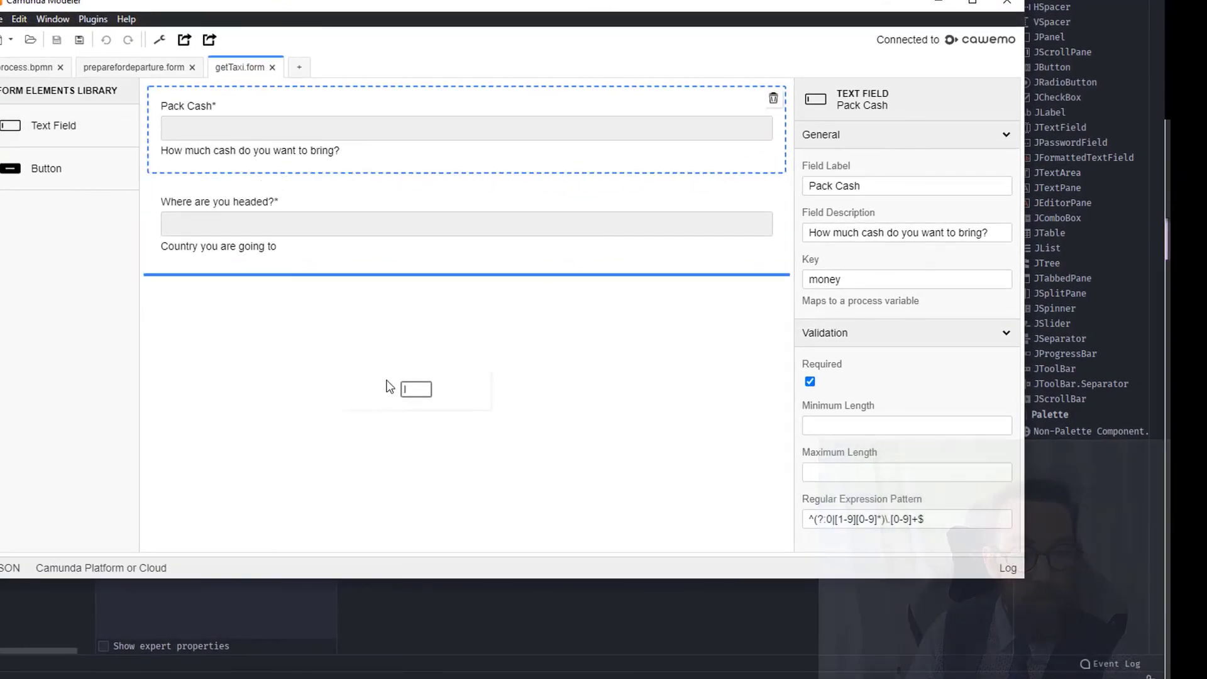
left_click_drag(93, 138, 386, 378)
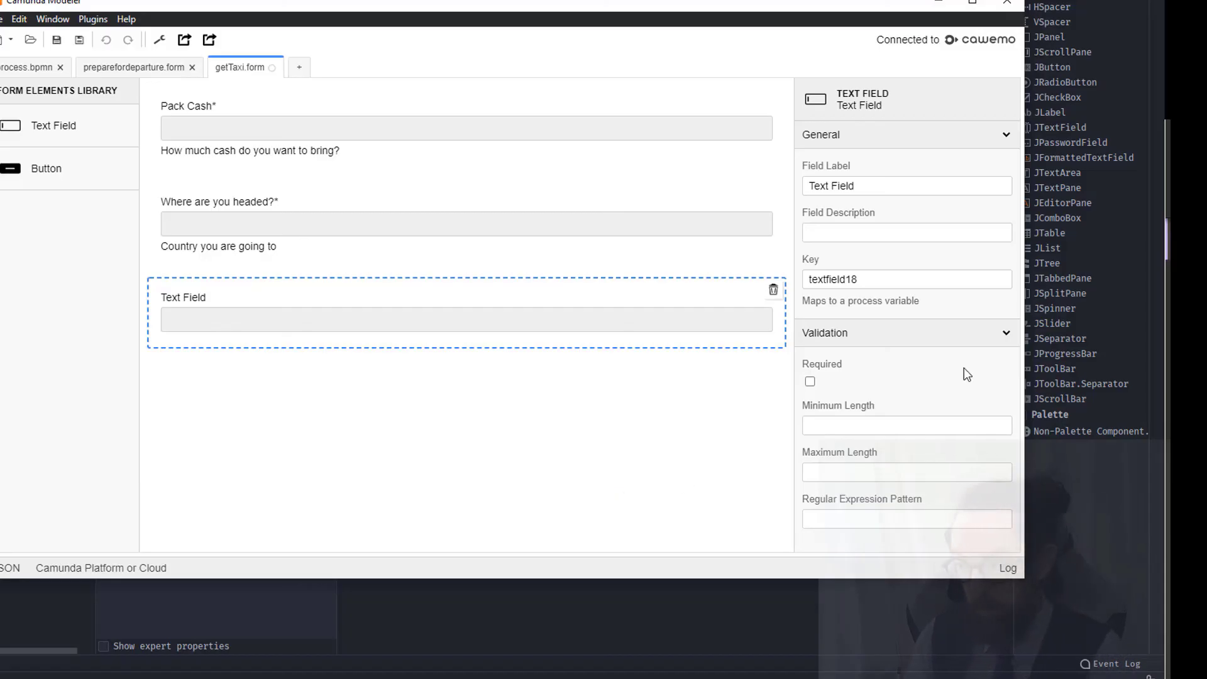
triple_click(862, 184)
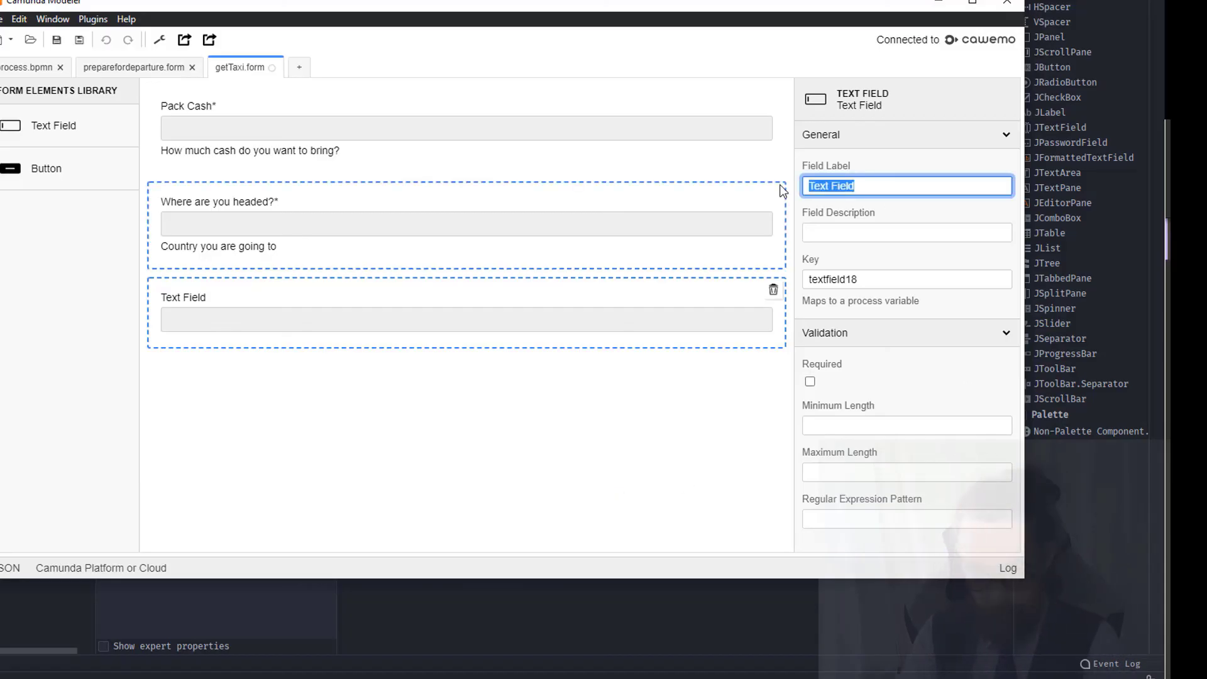
type("Enter price of Taxi")
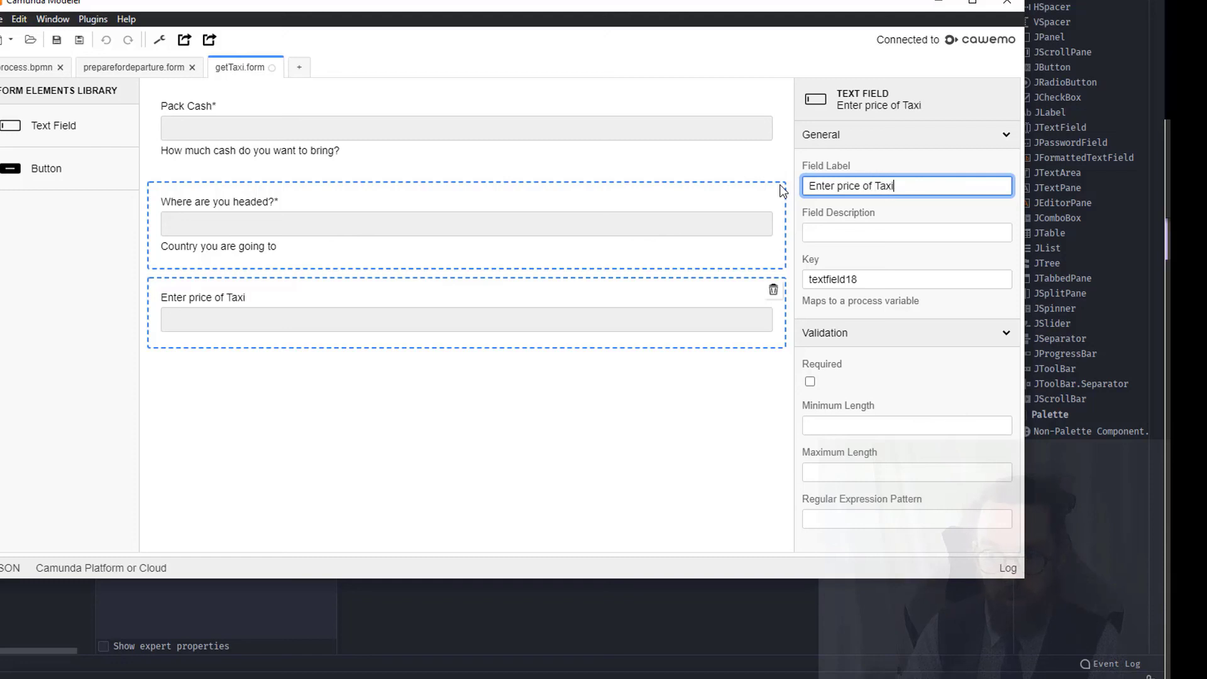
Give the field a tax-reasons description, key taxiCost, and the decimal regex pattern
left_click(855, 230)
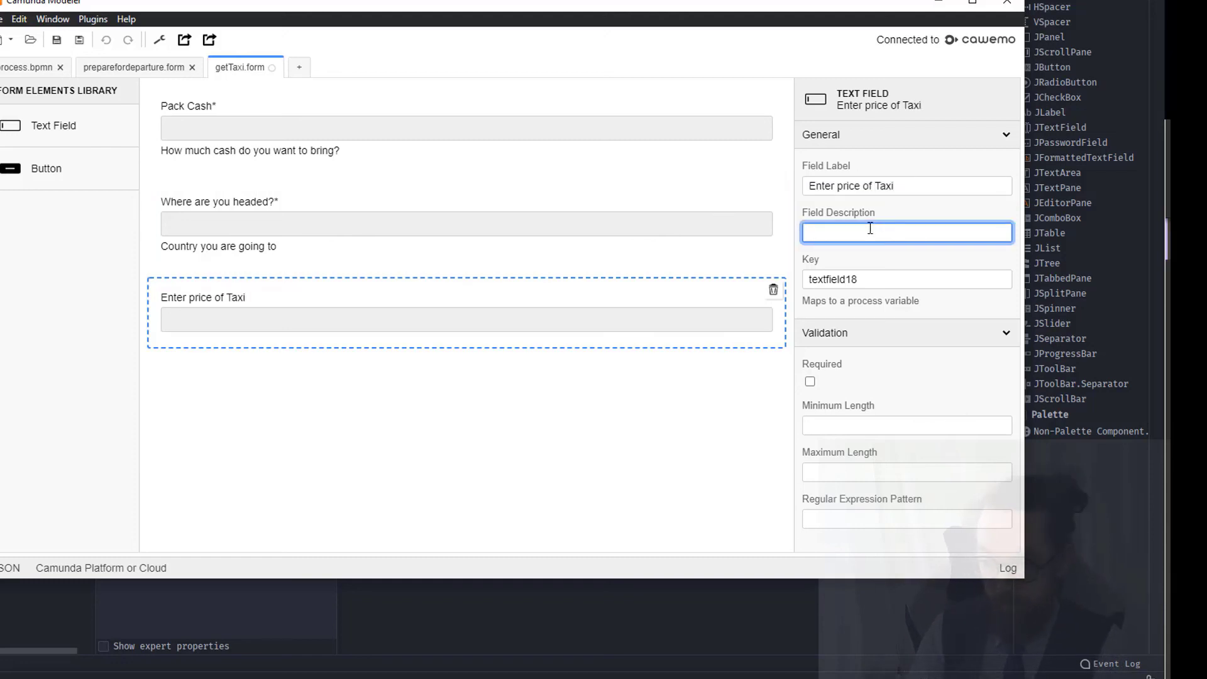
type("for tax reasons")
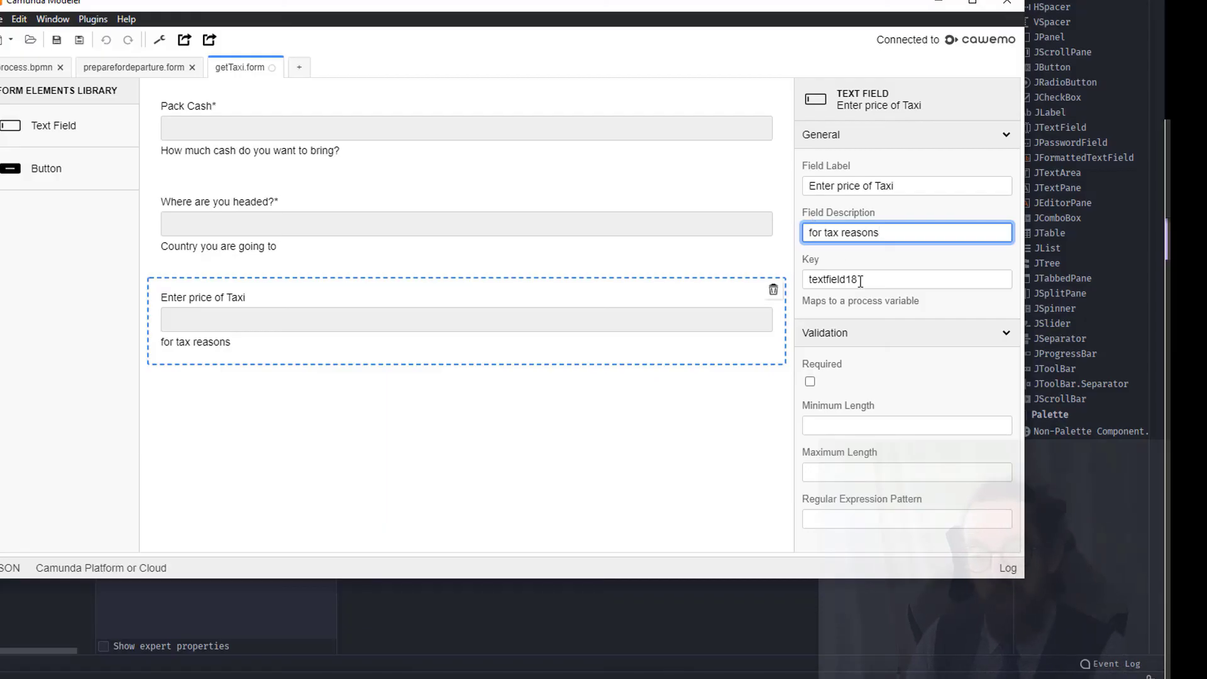
key("Tab")
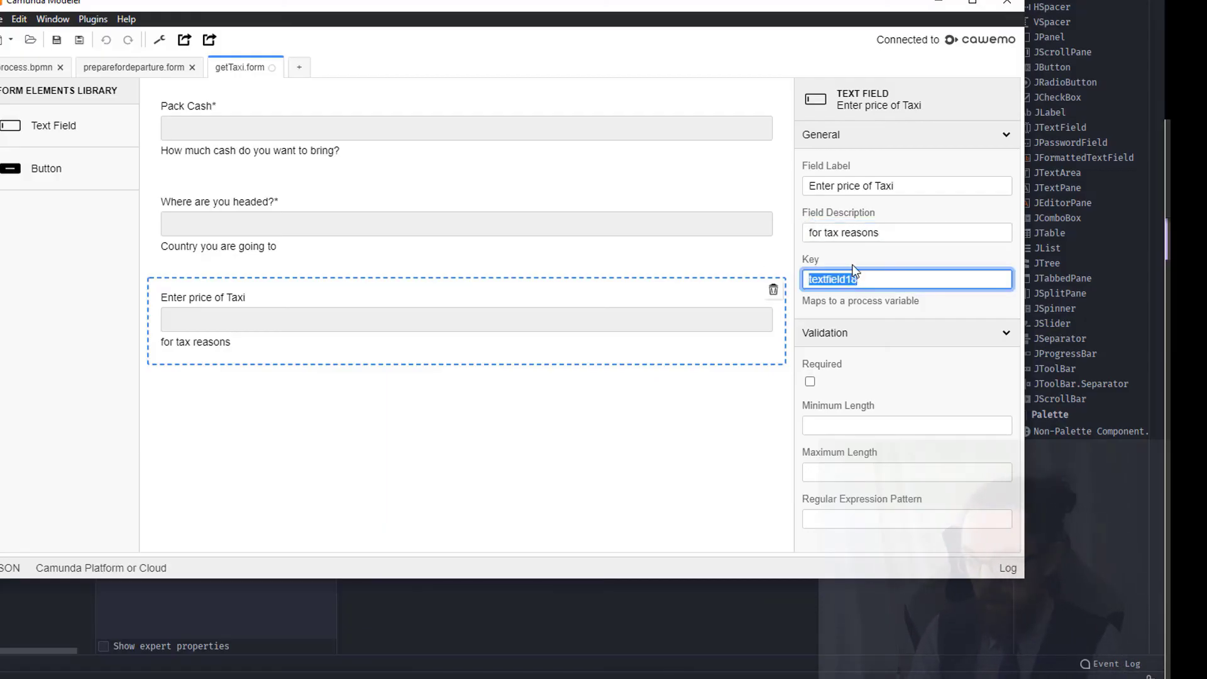
type("taxiCost")
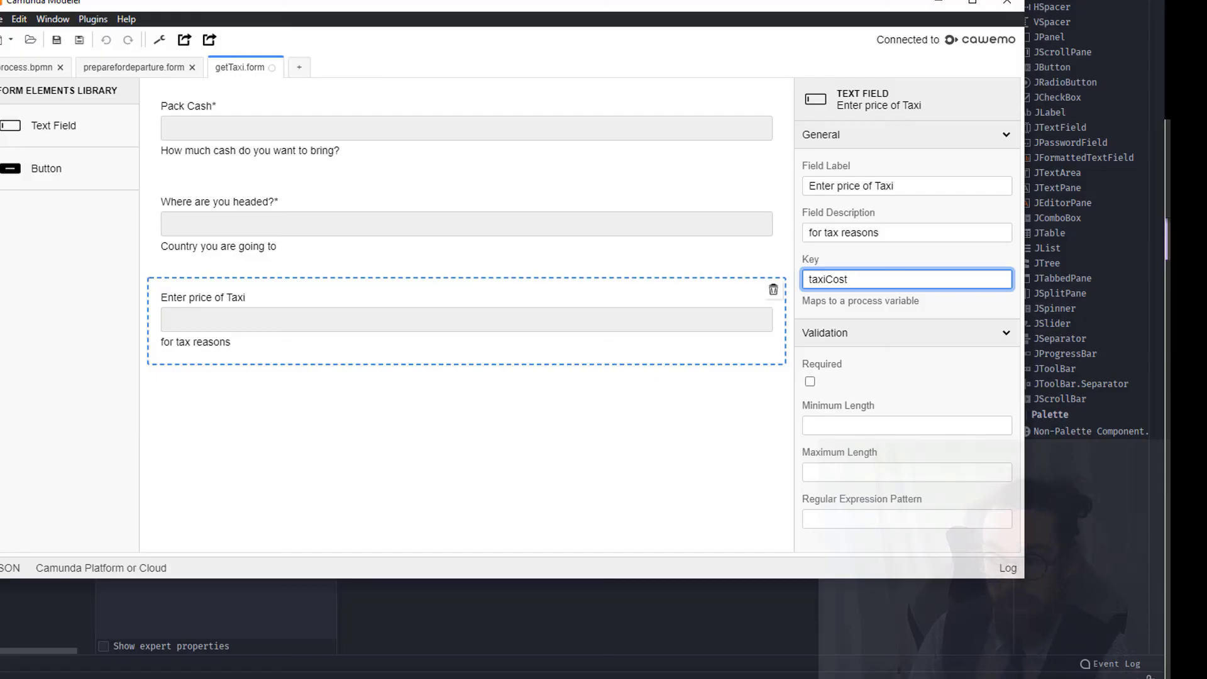
key("alt+Tab")
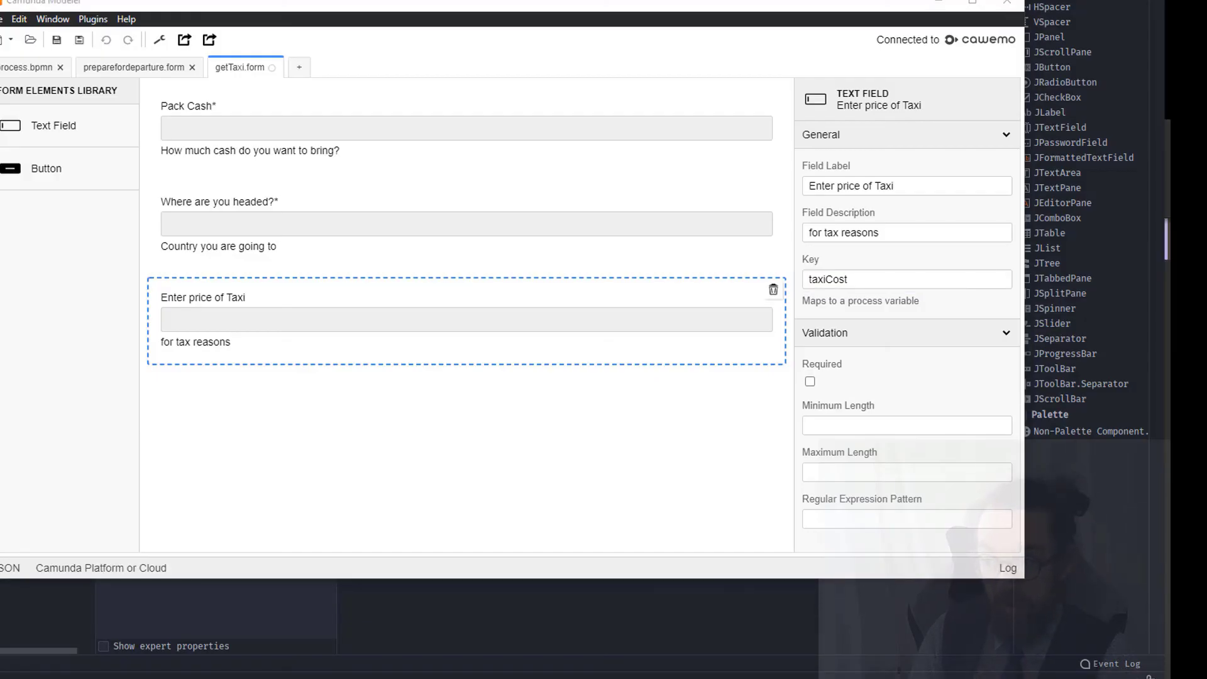
left_click(828, 518)
type("^(?:0|[1-9][0-9]*)\\.[0-9]+$")
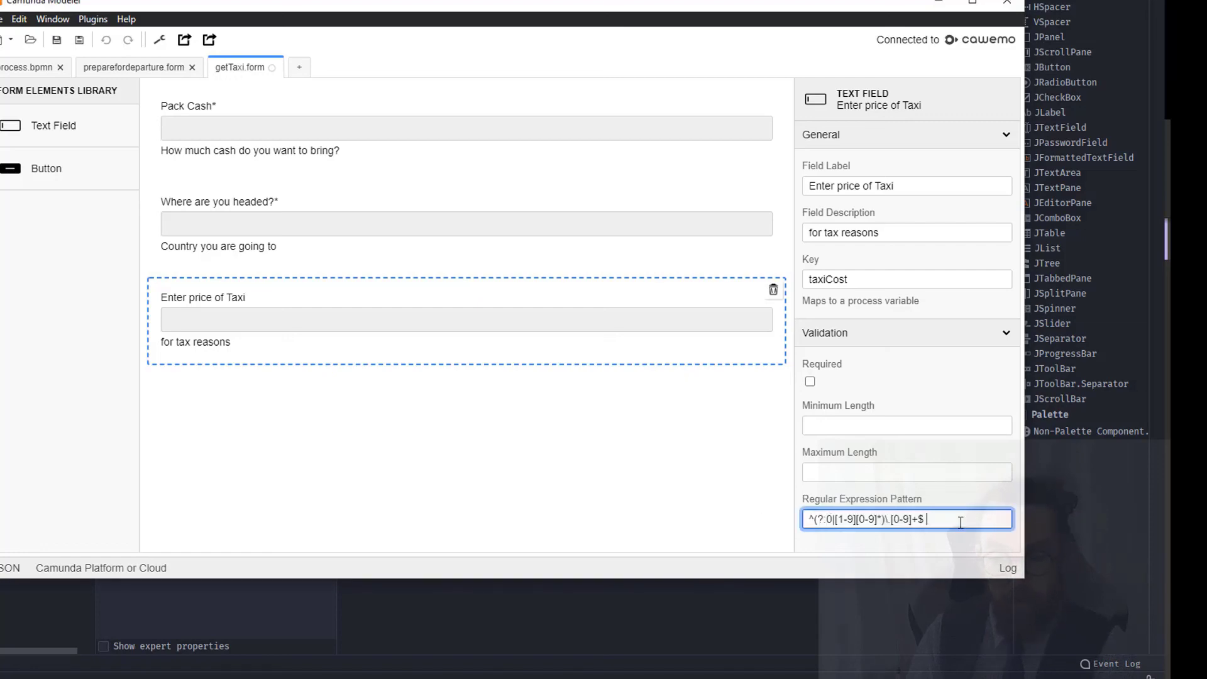
key("BackSpace")
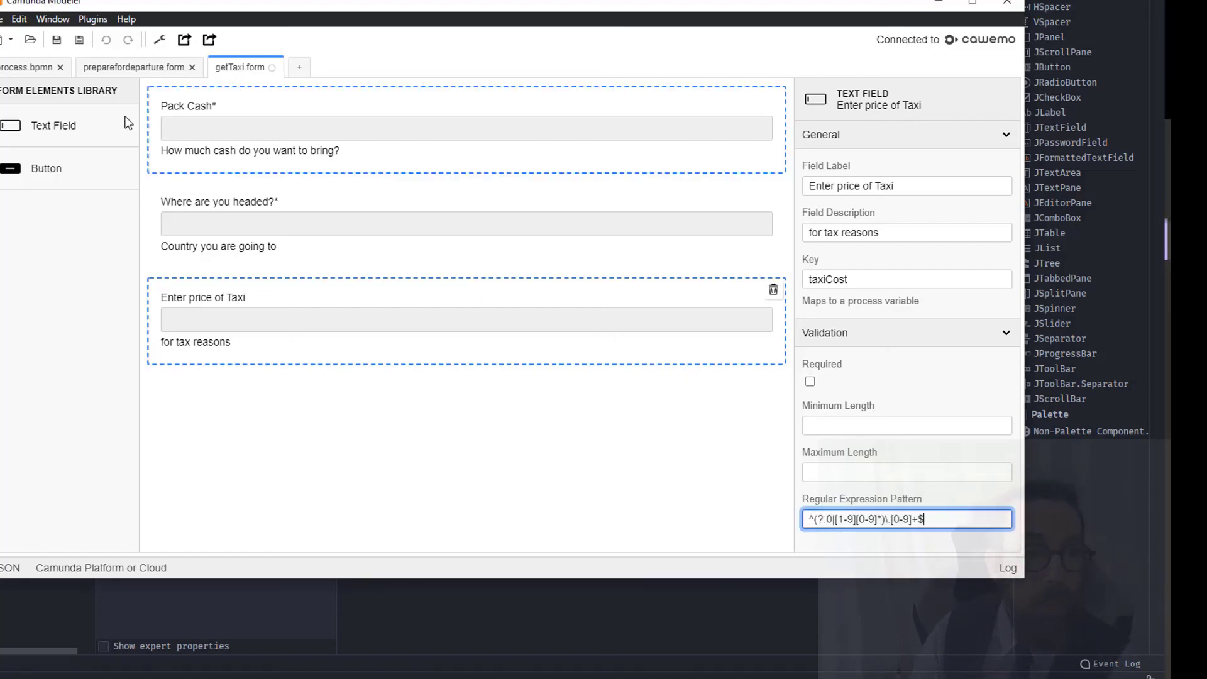
Save getTaxi.form, check both form tabs, and finish on process.bpmn
left_click(56, 39)
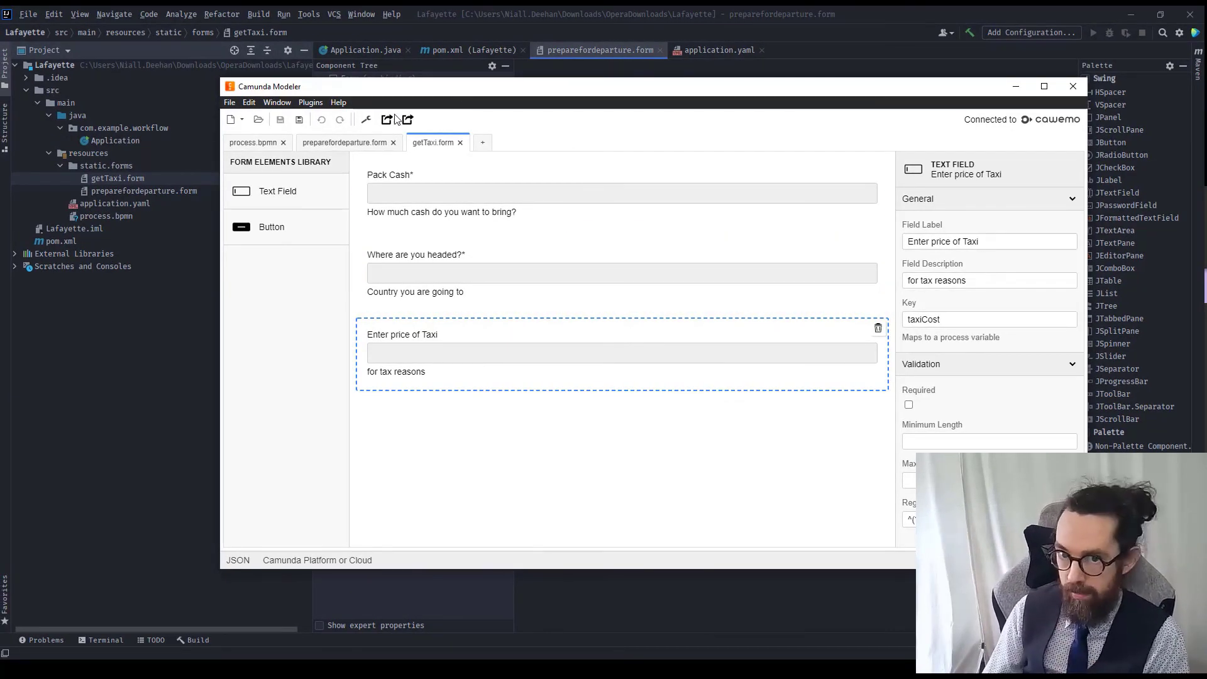
left_click(247, 140)
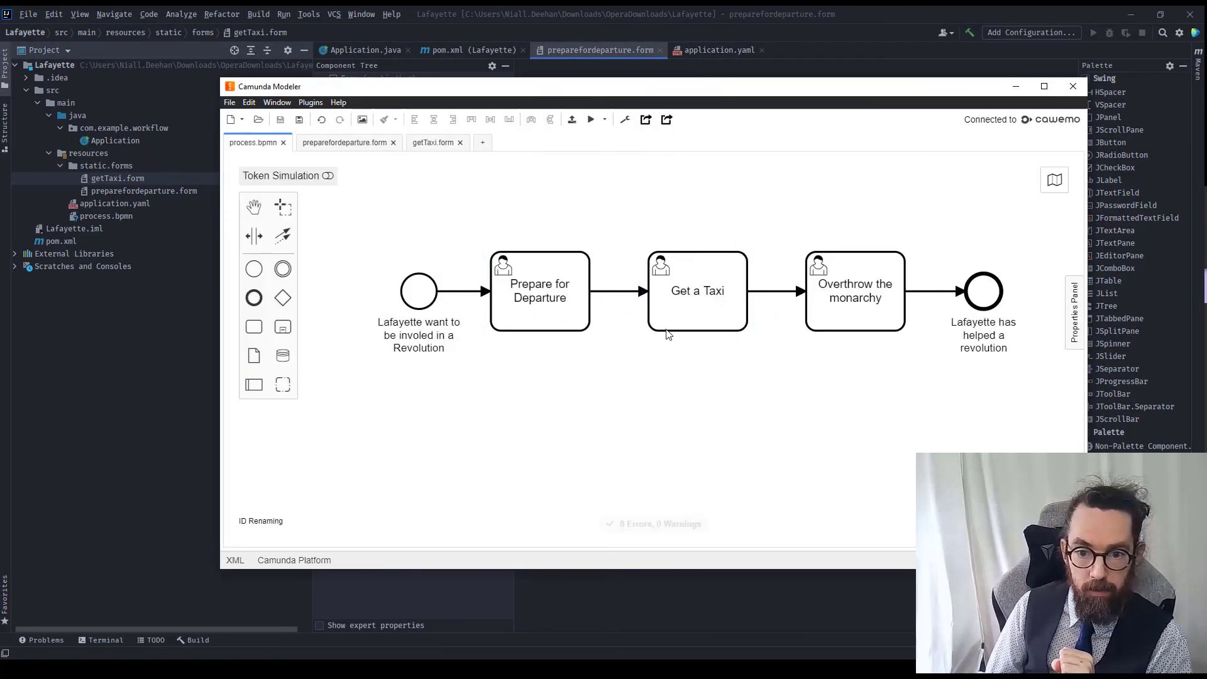
left_click(425, 144)
left_click(302, 146)
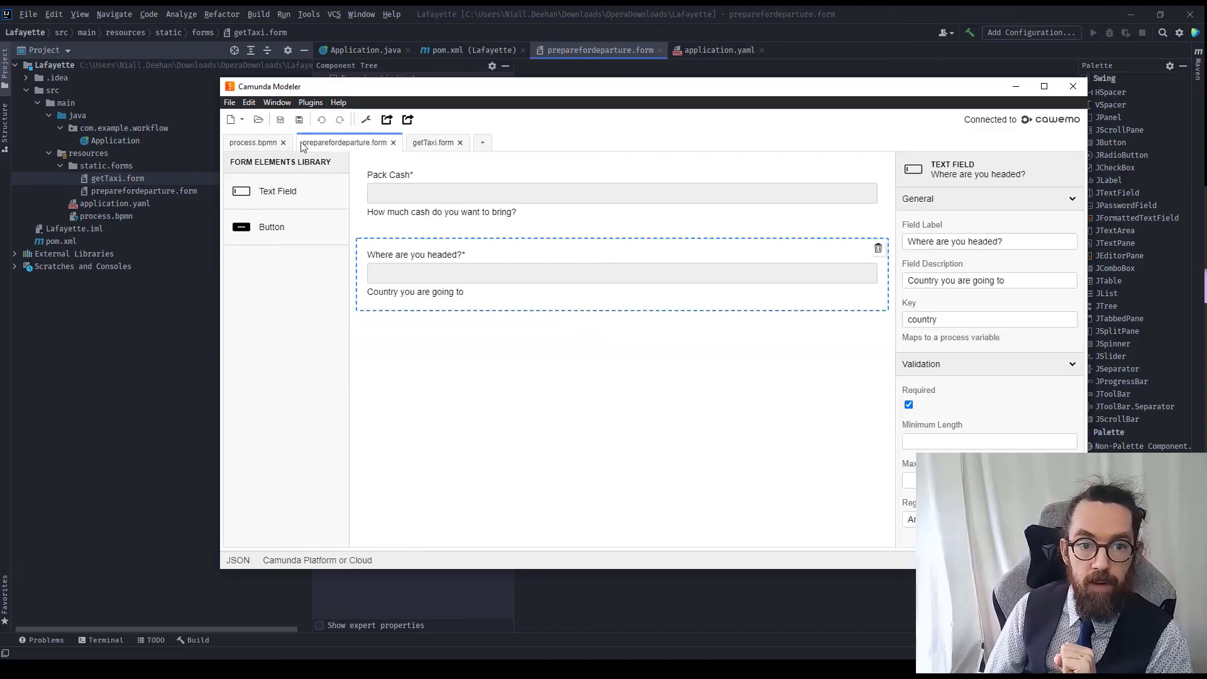
left_click(252, 145)
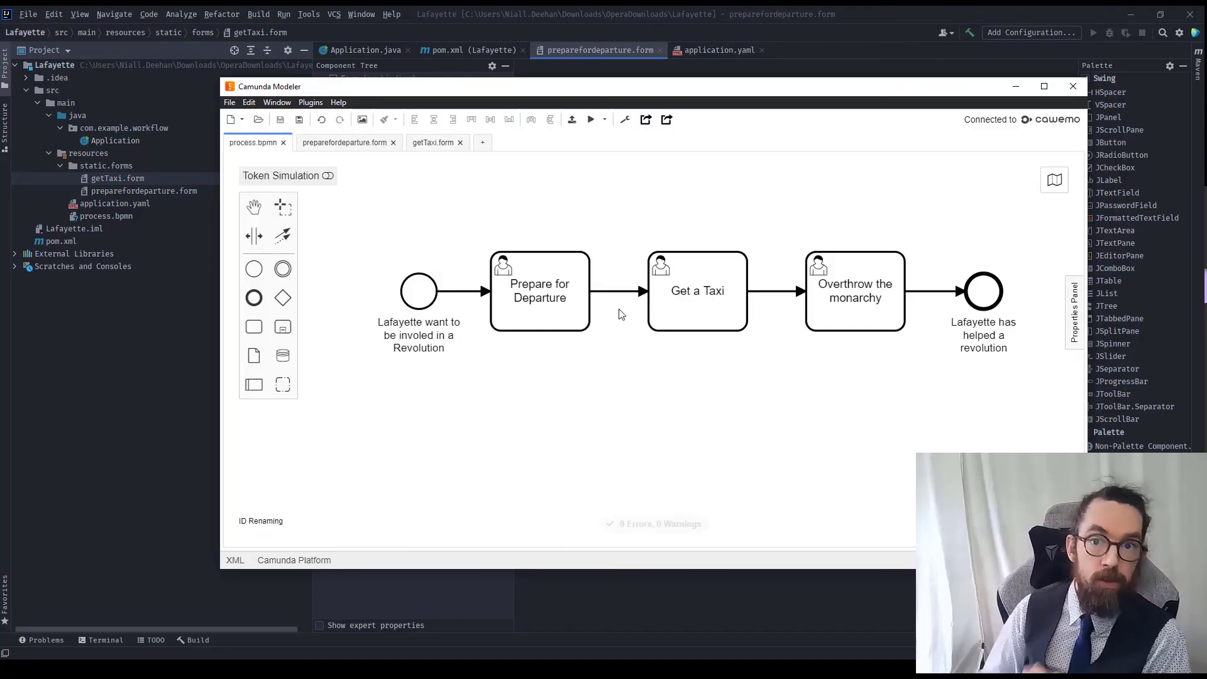